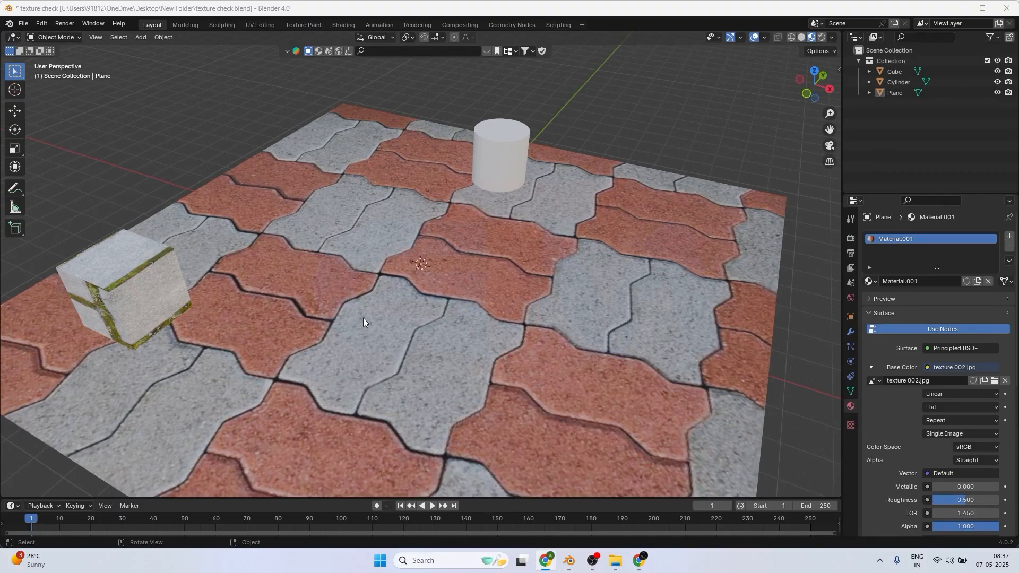
- Add a mesh cylinder at the scene's centre and raise it along the Z axis above the paving-textured plane
scroll(364, 317, down, 2)
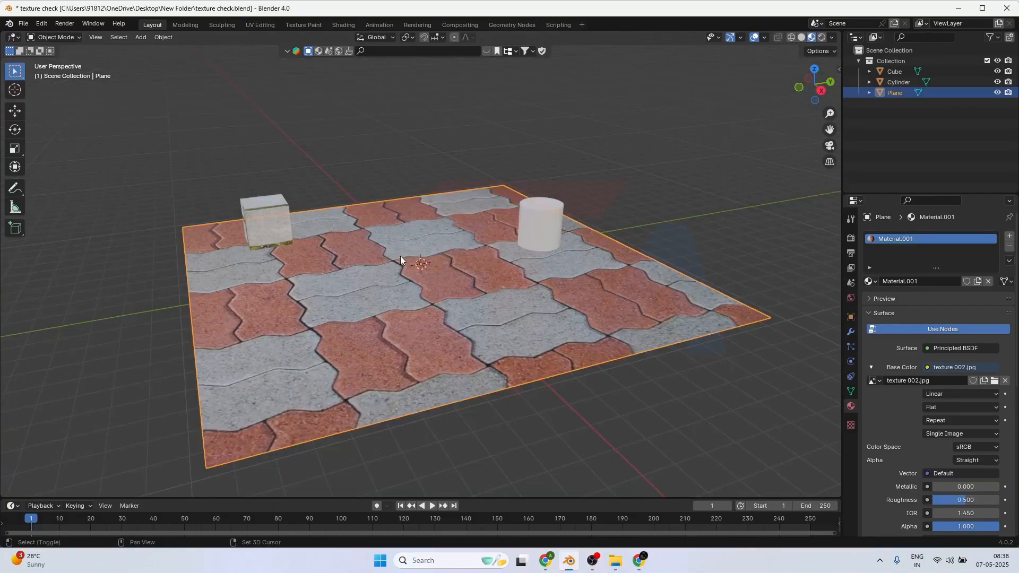
key(shift+a)
mouse_move(401, 256)
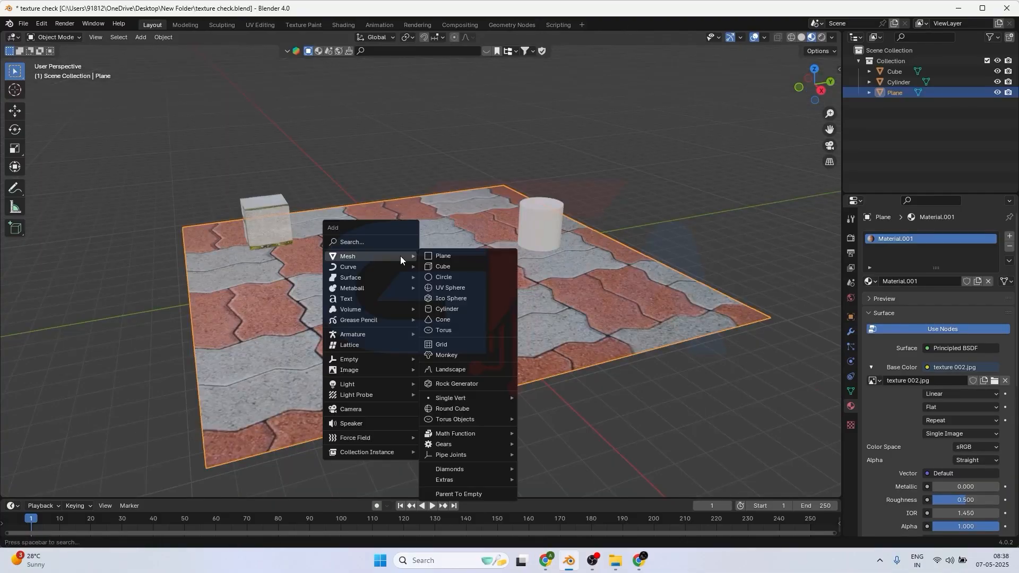
click(461, 310)
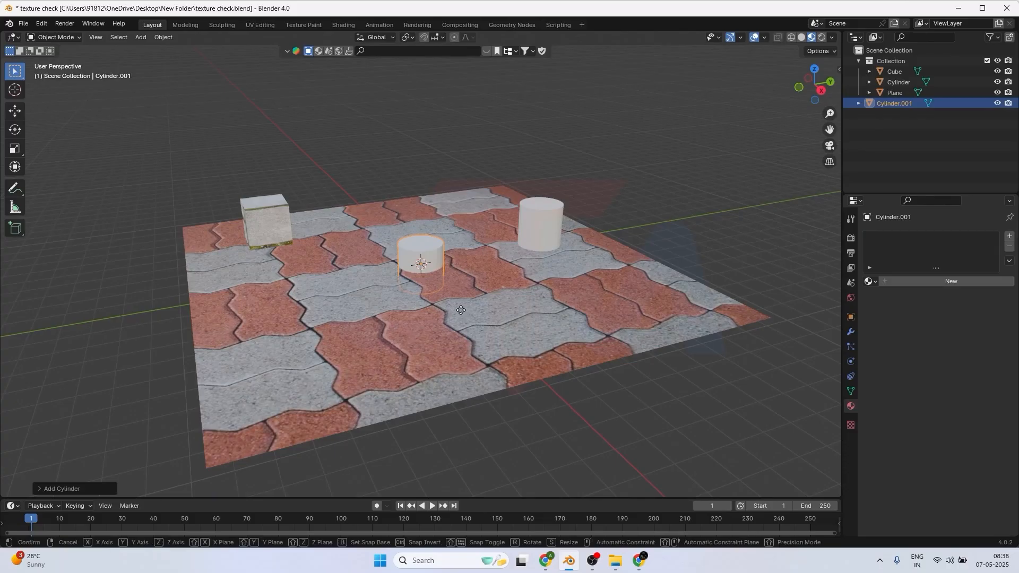
key(g)
key(z)
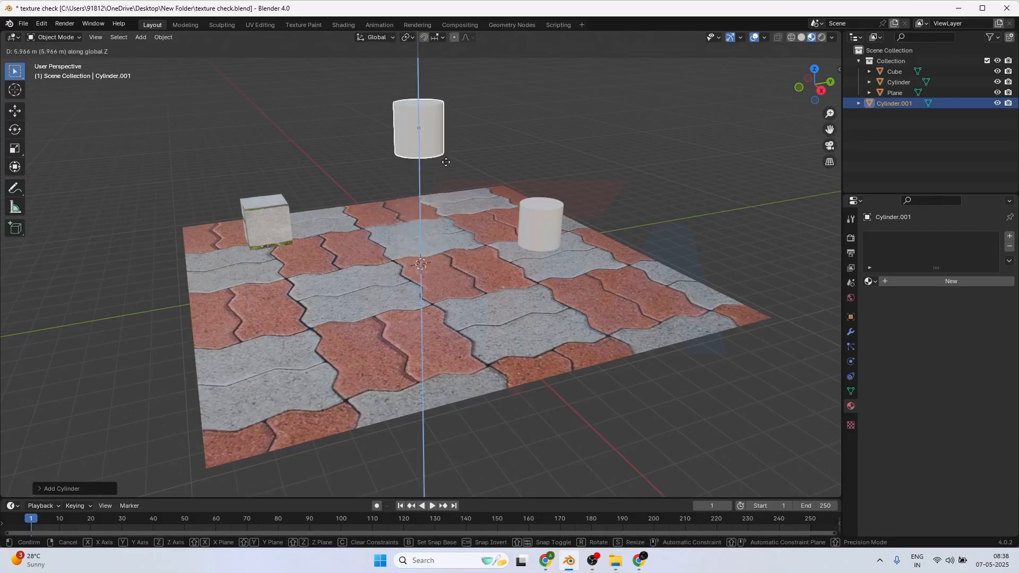
click(404, 145)
scroll(420, 122, up, 2)
middle_drag(421, 122, 466, 270)
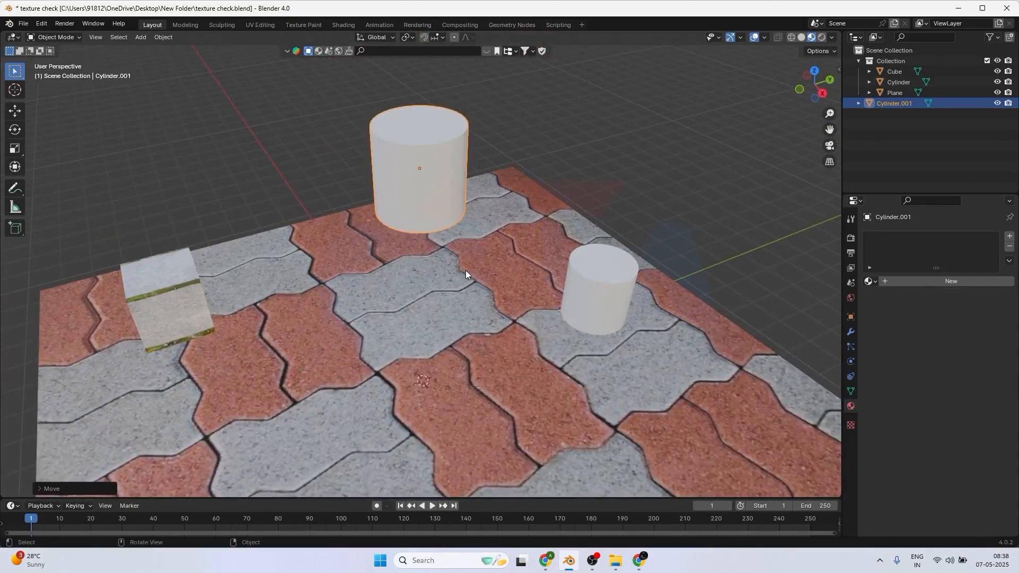
- Isolate the newly added cylinder in local view
key(KP_Divide)
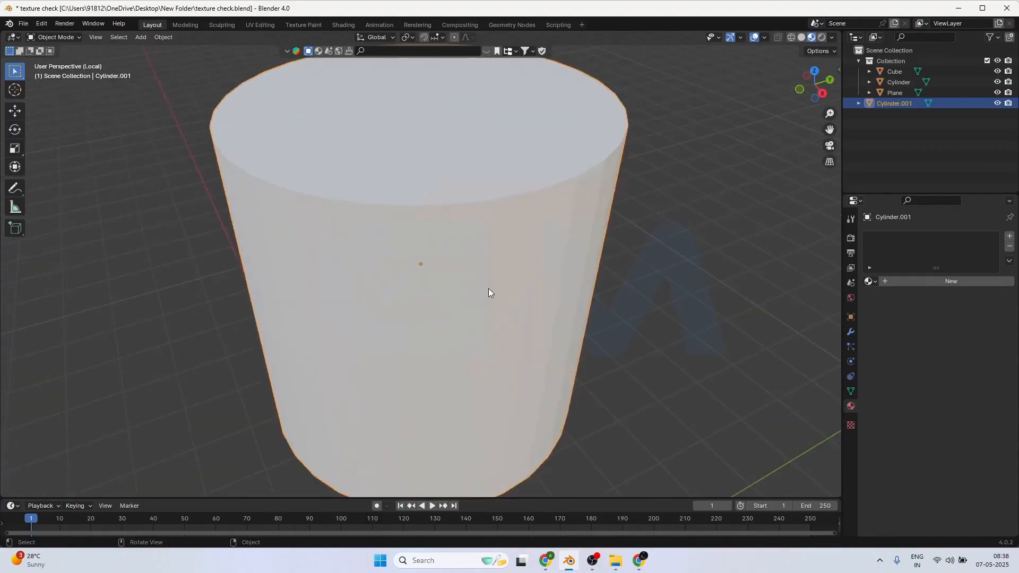
scroll(489, 291, down, 1)
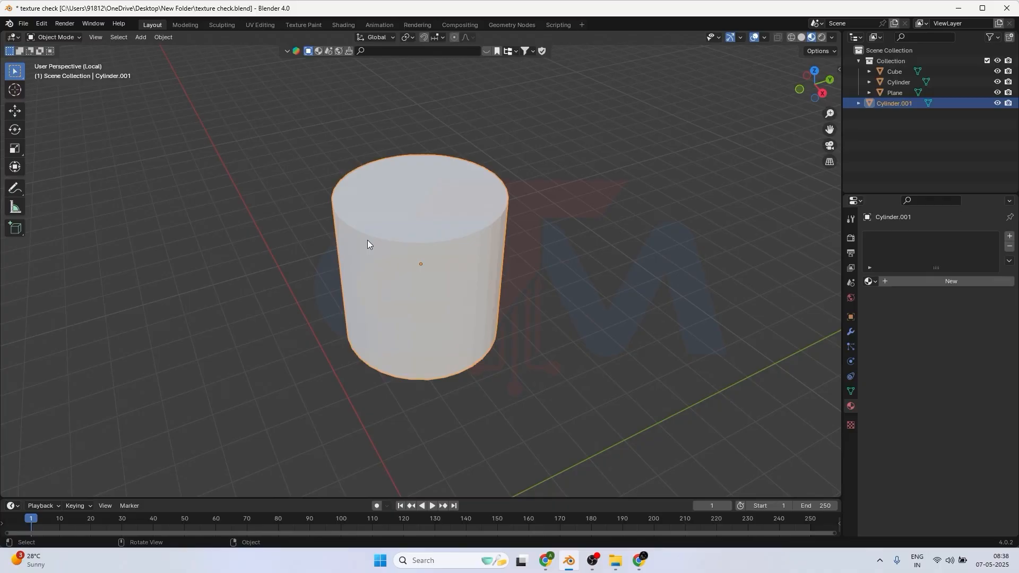
key(KP_Divide)
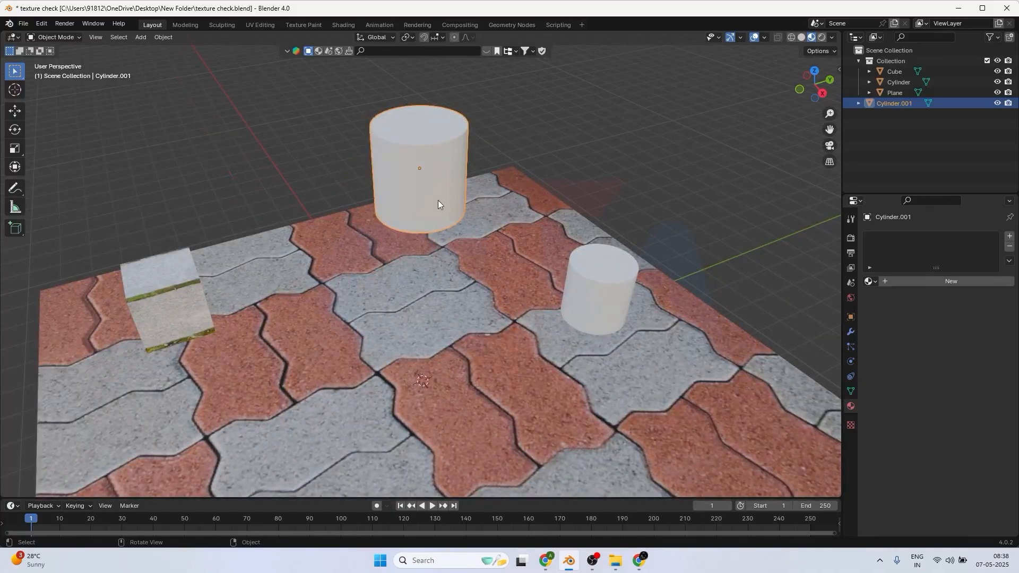
key(KP_Divide)
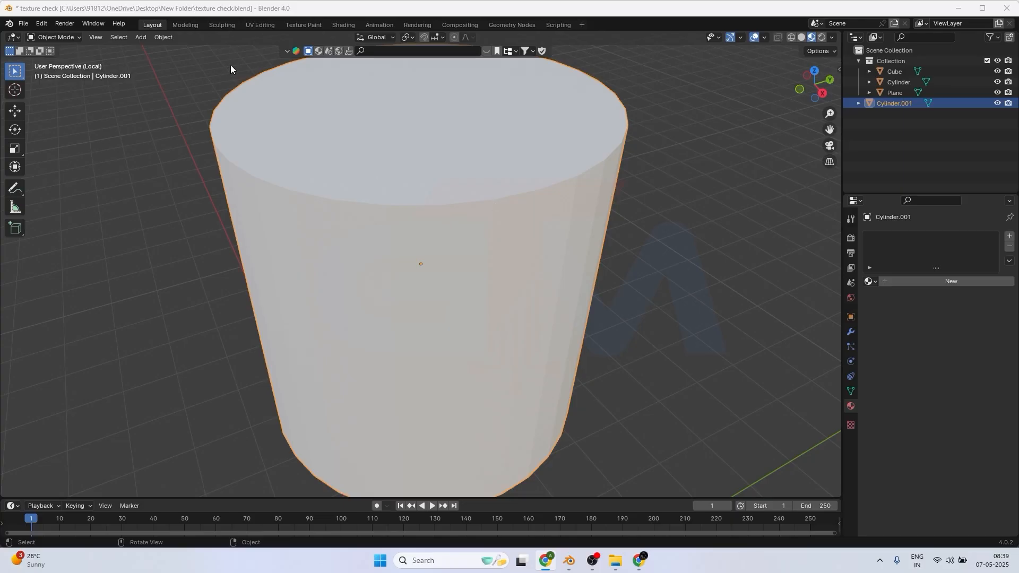
- Open the UV Editing workspace for the raised cylinder and bring its UV layout and 3D shape into clear view
click(260, 25)
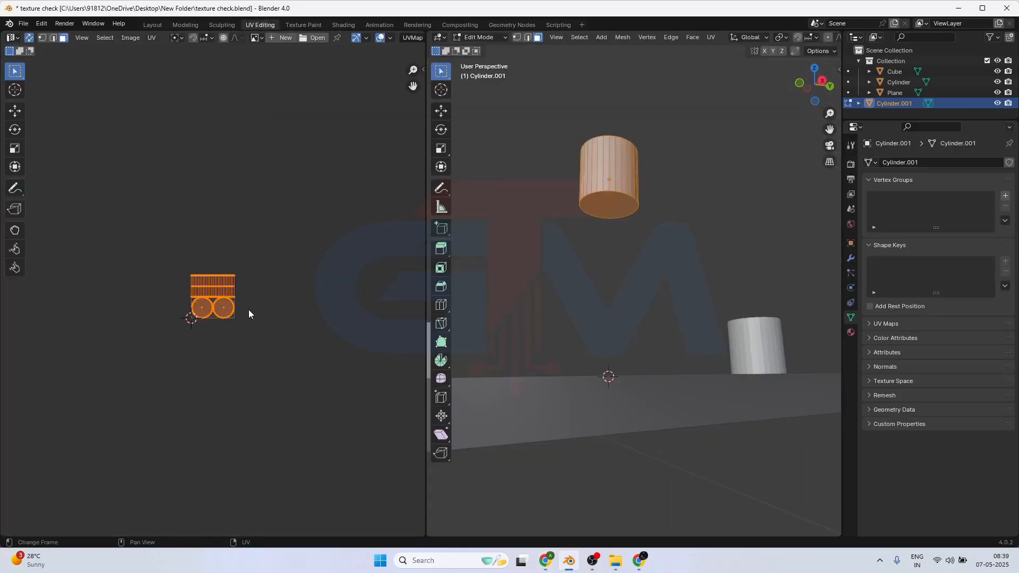
scroll(213, 306, up, 4)
scroll(213, 307, up, 4)
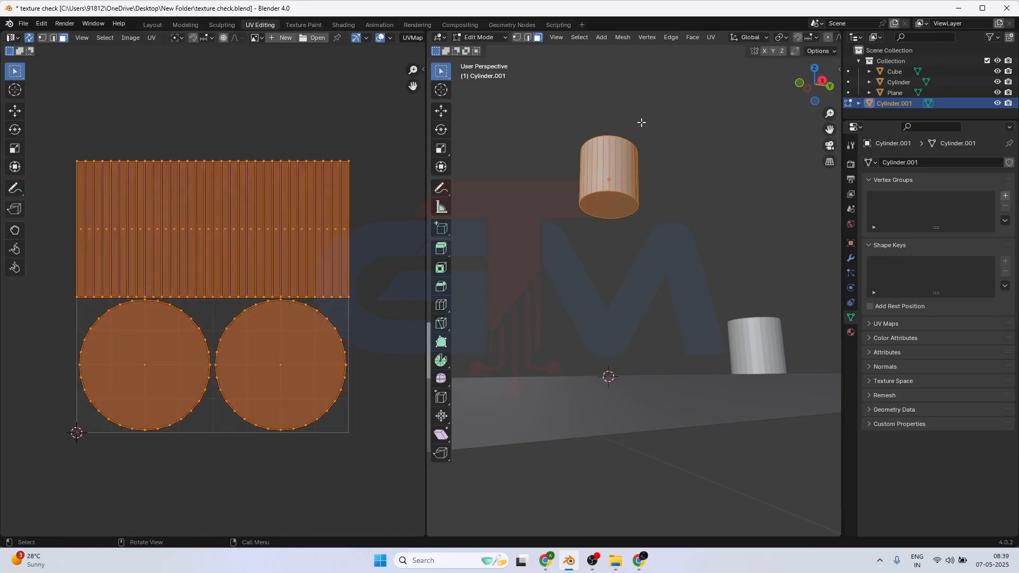
middle_drag(651, 103, 638, 177)
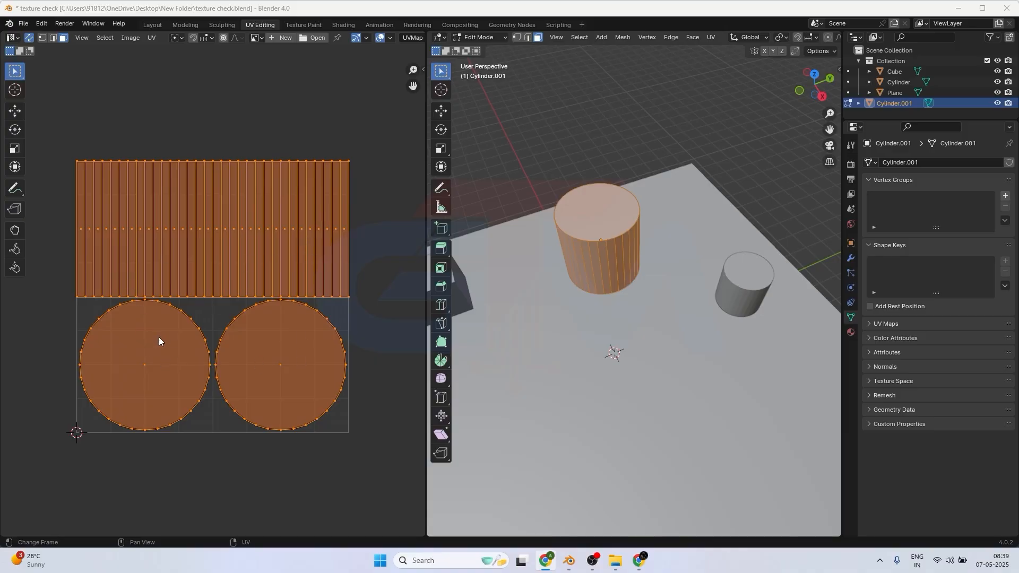
- Examine which parts of the cylinder its UV islands cover by selecting the side strips and both cap circles
click(84, 236)
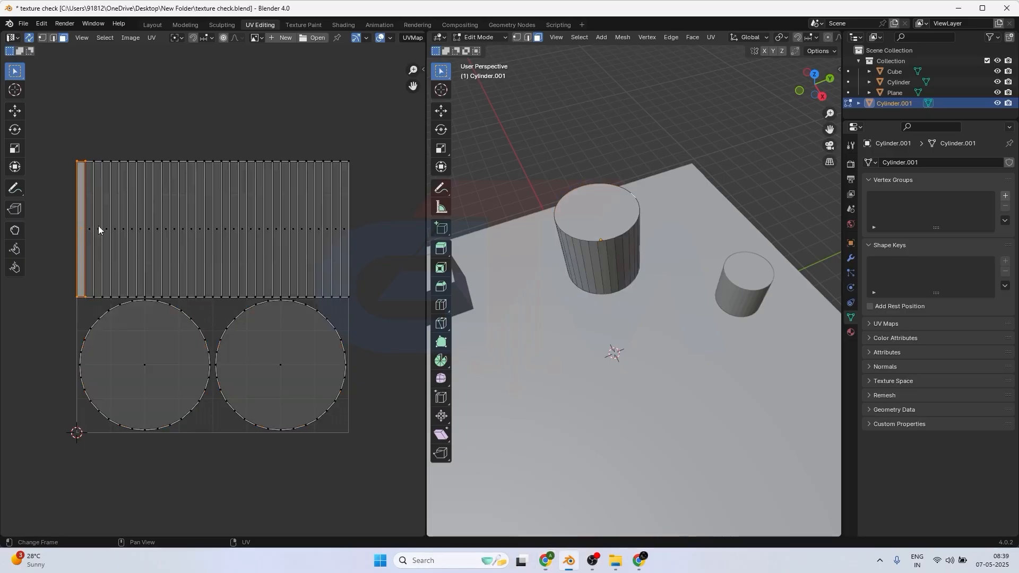
click(109, 230)
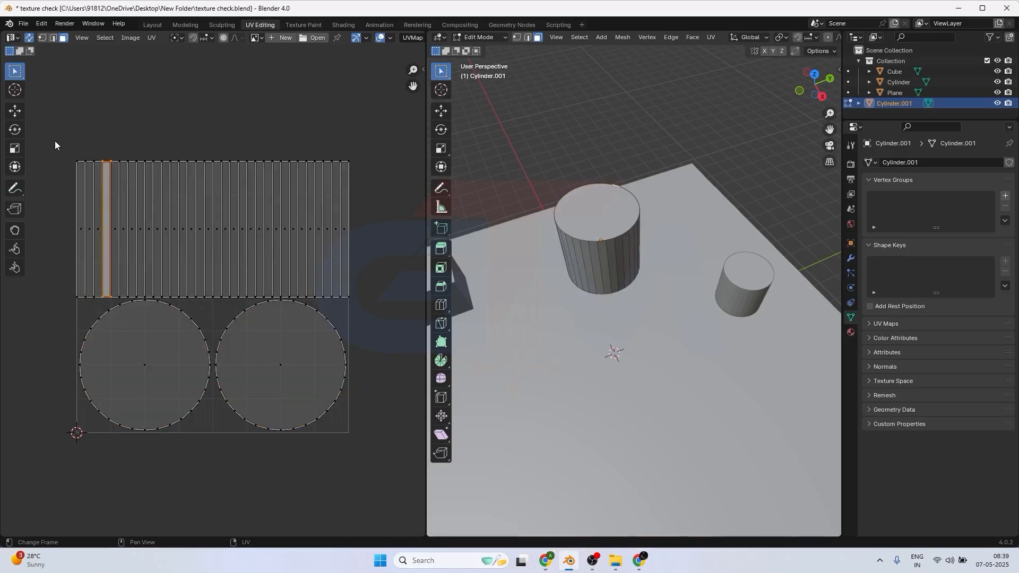
drag(56, 142, 392, 239)
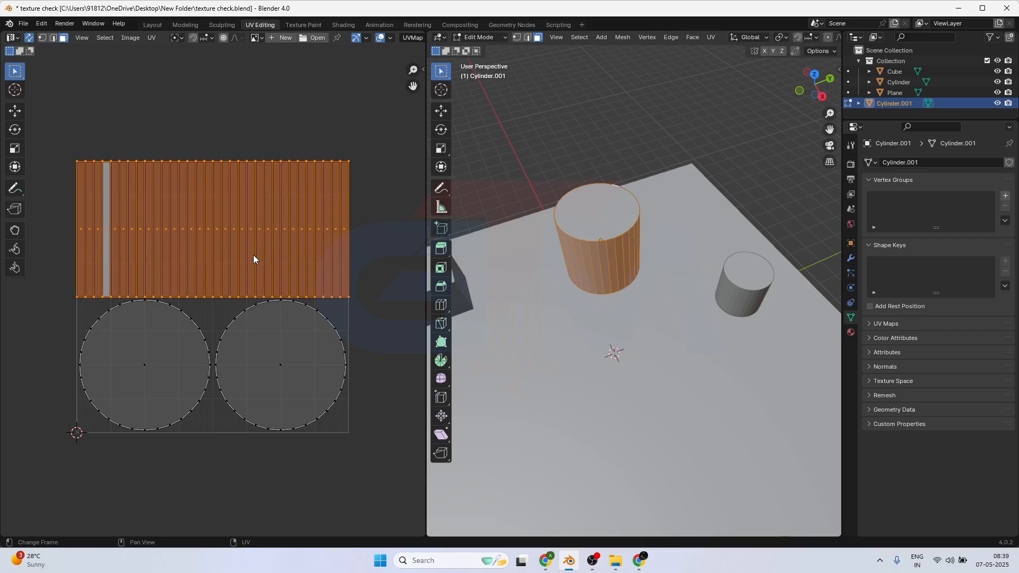
click(177, 352)
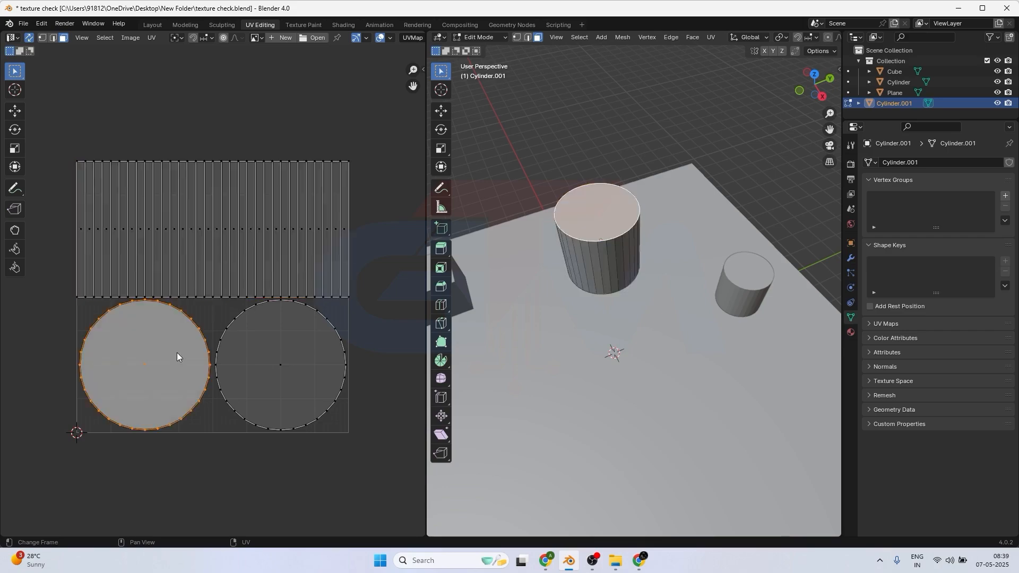
click(308, 358)
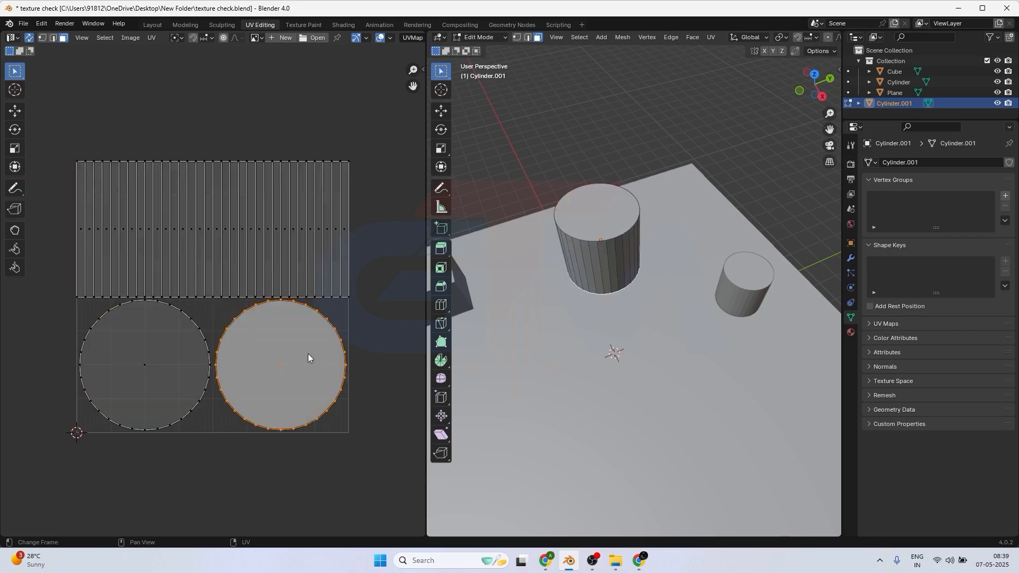
click(138, 357)
click(138, 262)
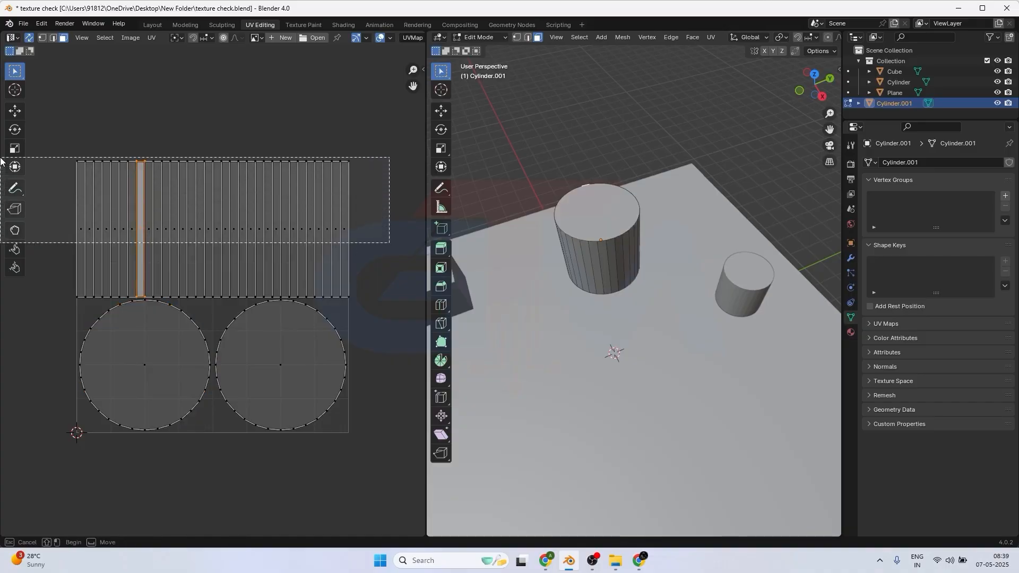
key(ctrl+l)
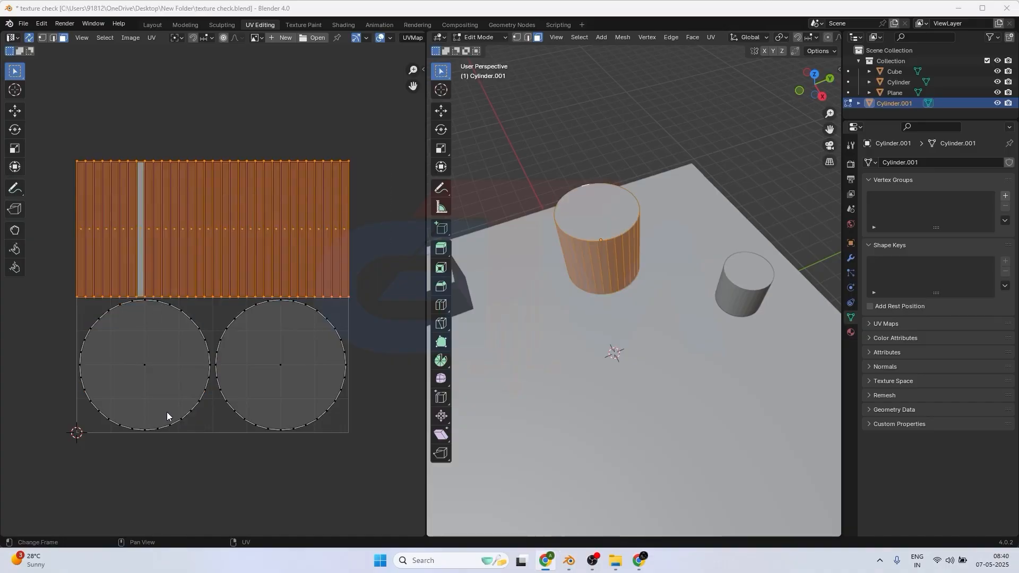
click(192, 372)
click(275, 371)
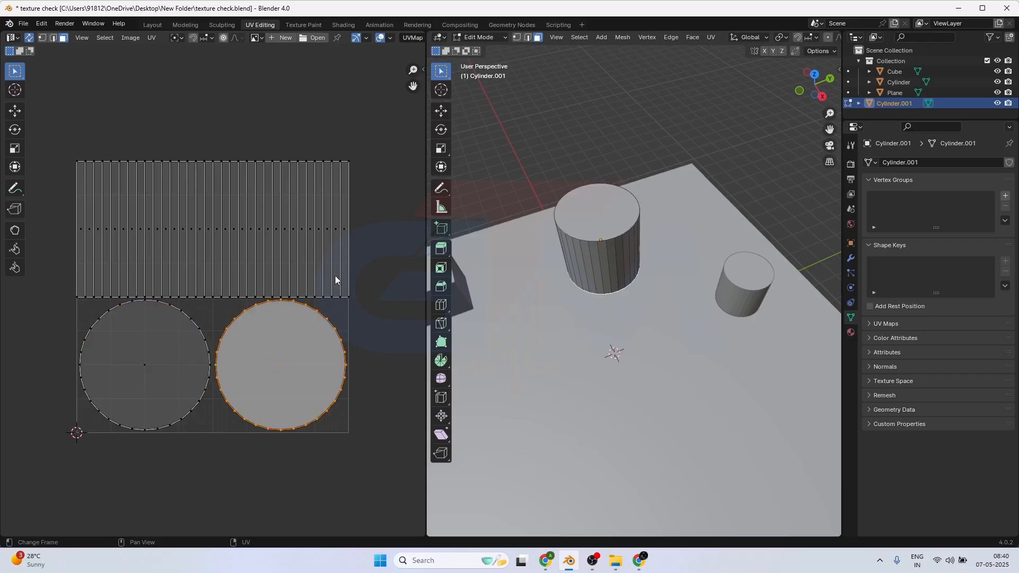
drag(365, 236, 43, 132)
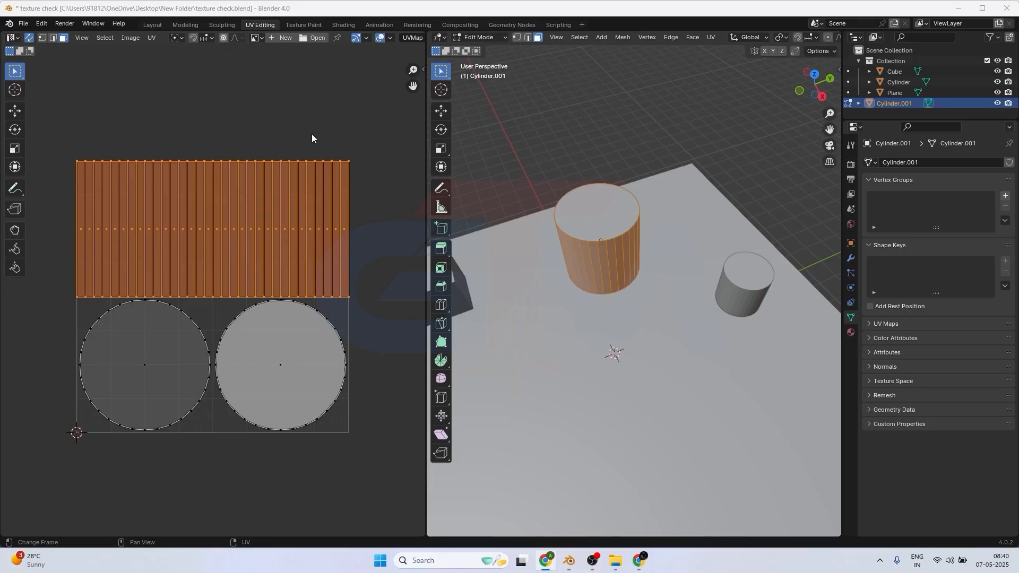
- Return to the Layout workspace with the whole isolated cylinder in view
click(154, 25)
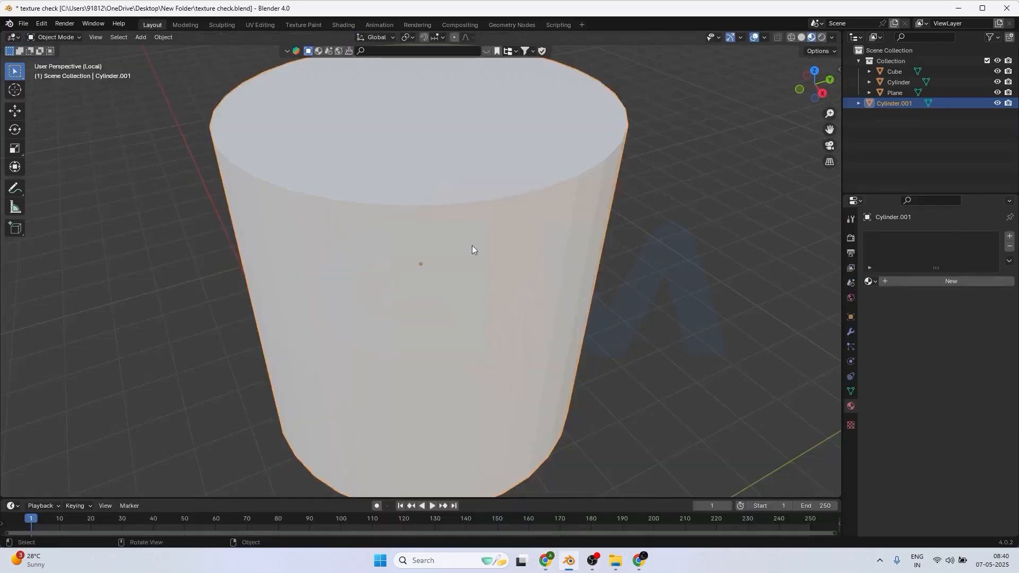
scroll(487, 276, down, 2)
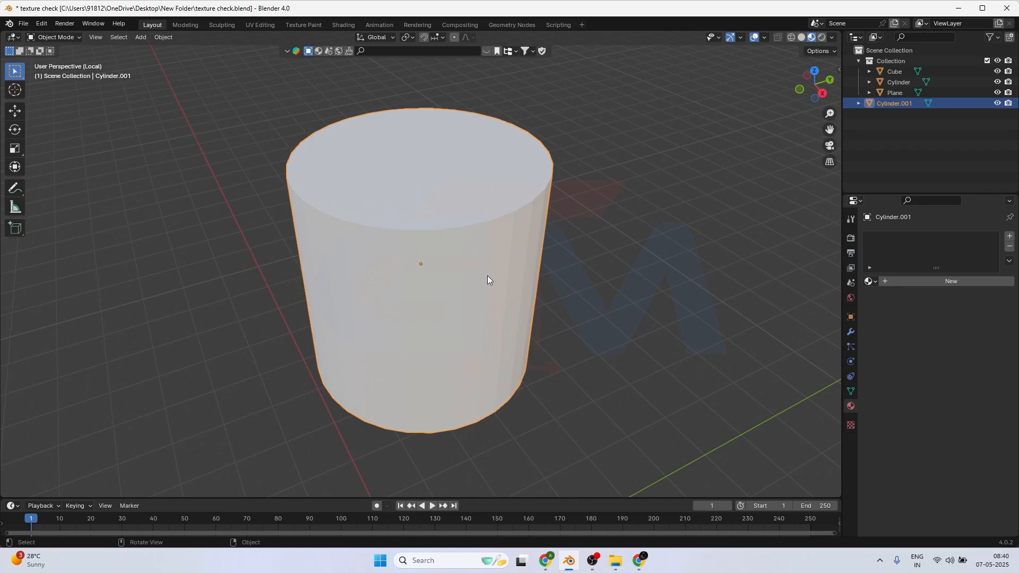
key(Delete)
scroll(488, 276, down, 6)
key(ctrl+z)
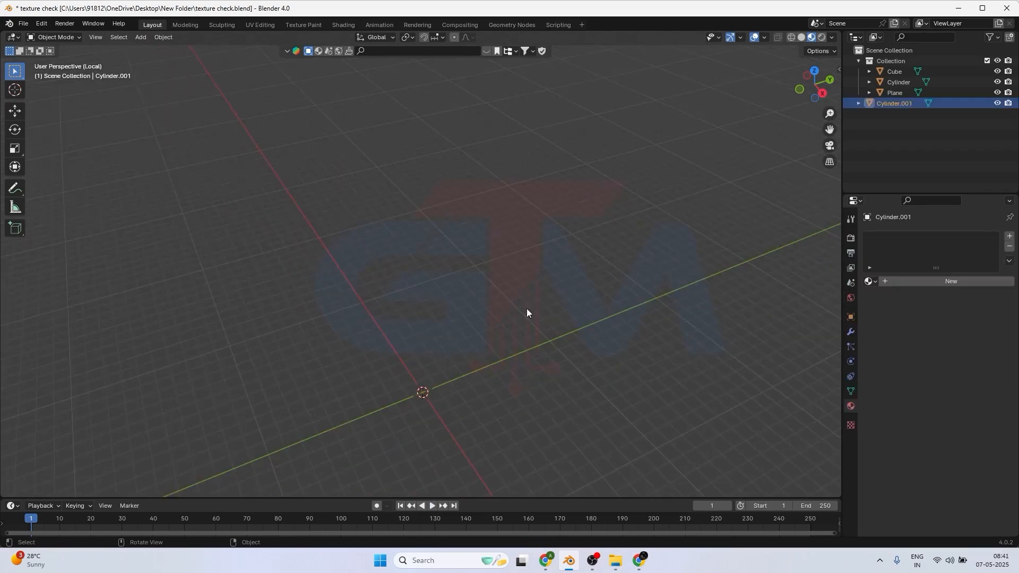
- Add another mesh cylinder at the origin with Generate UVs turned off
key(shift+a)
mouse_move(526, 308)
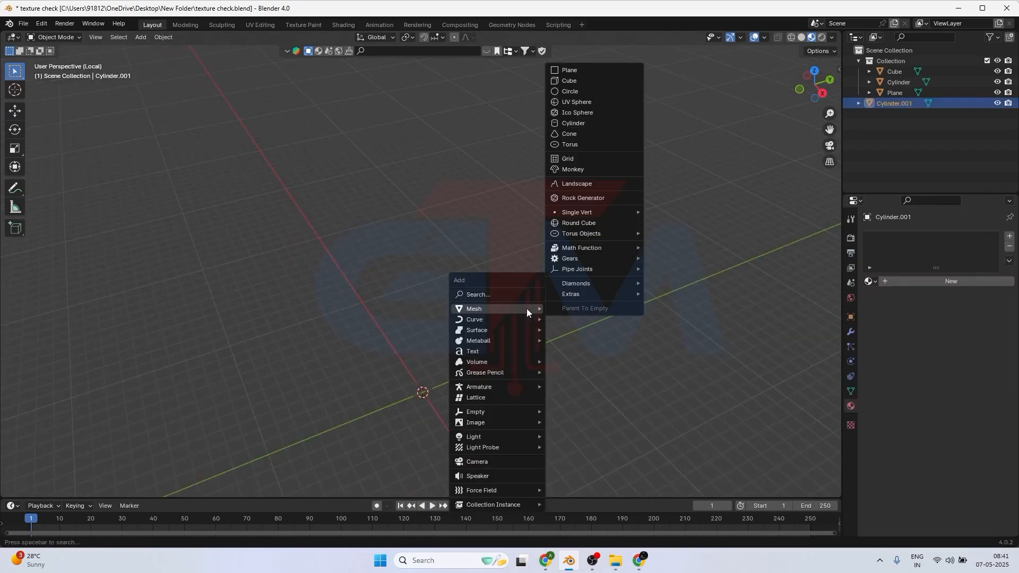
click(580, 125)
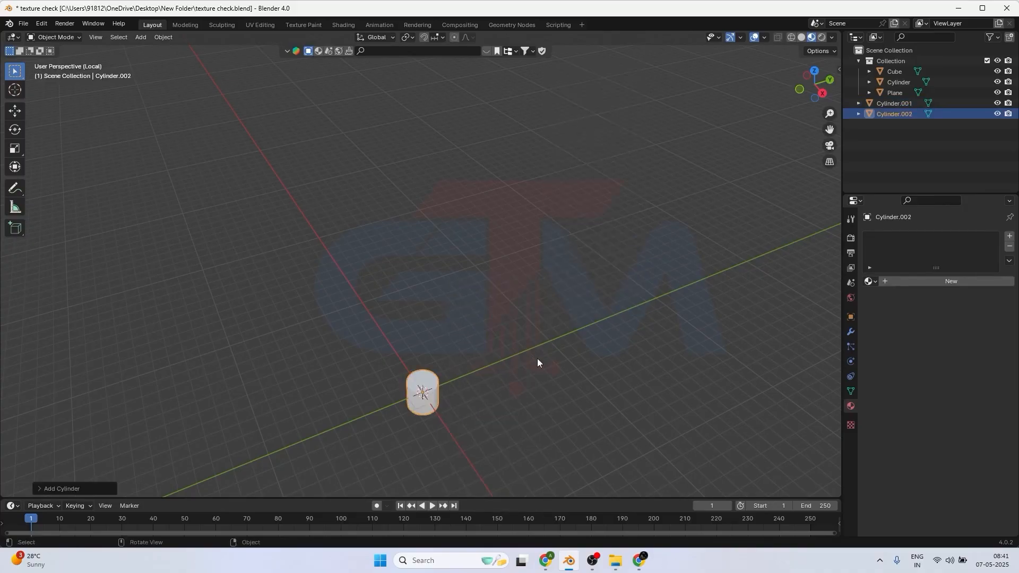
click(40, 489)
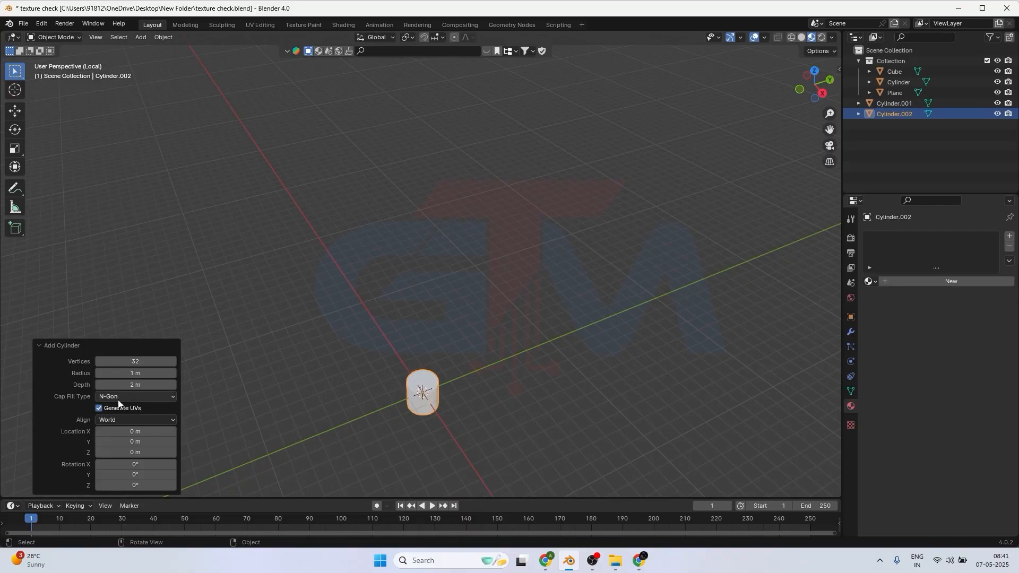
key(alt+Tab)
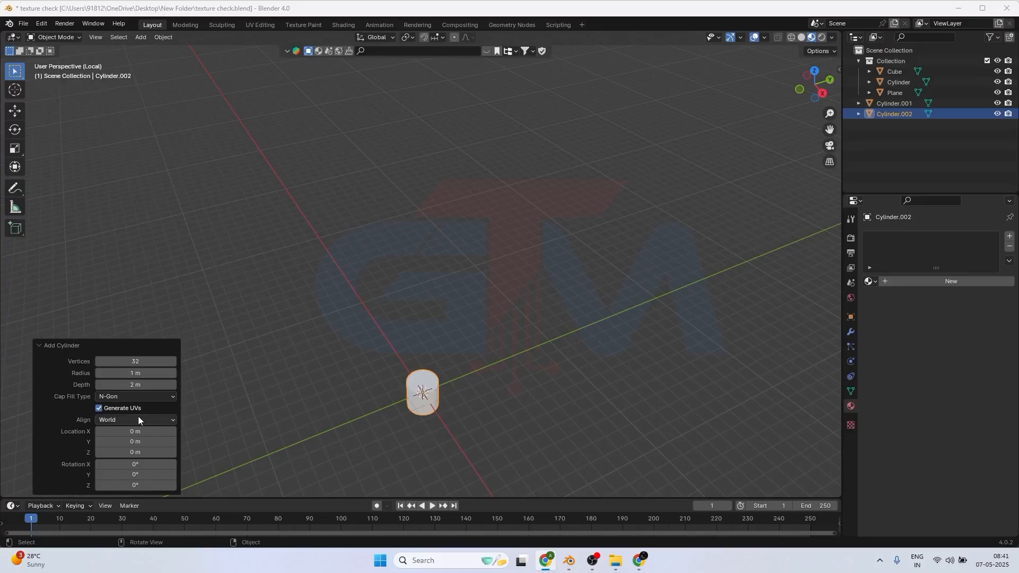
click(98, 408)
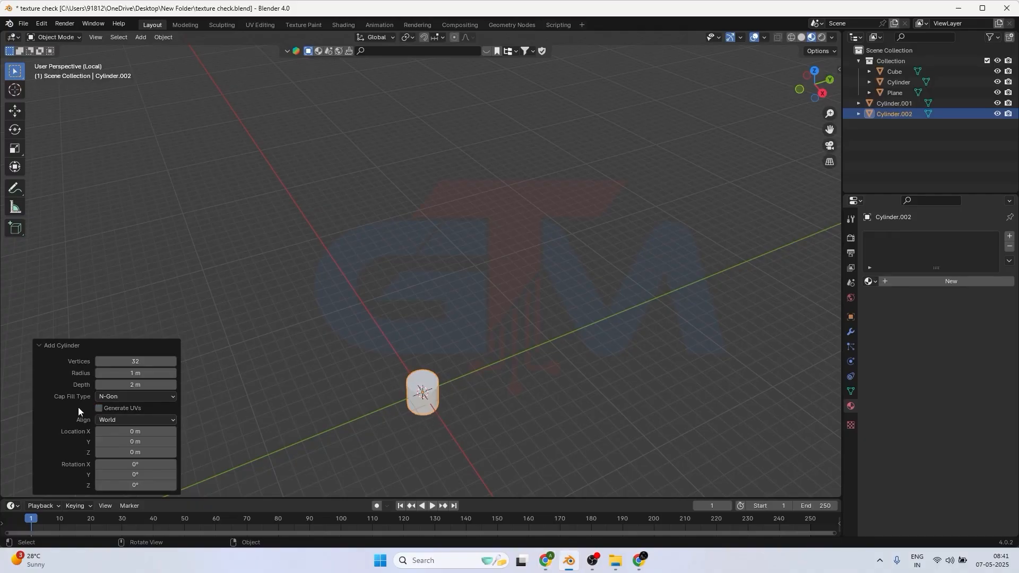
- Raise the new cylinder about 13.3 m along the Z axis and isolate it in local view
click(435, 401)
key(g)
key(z)
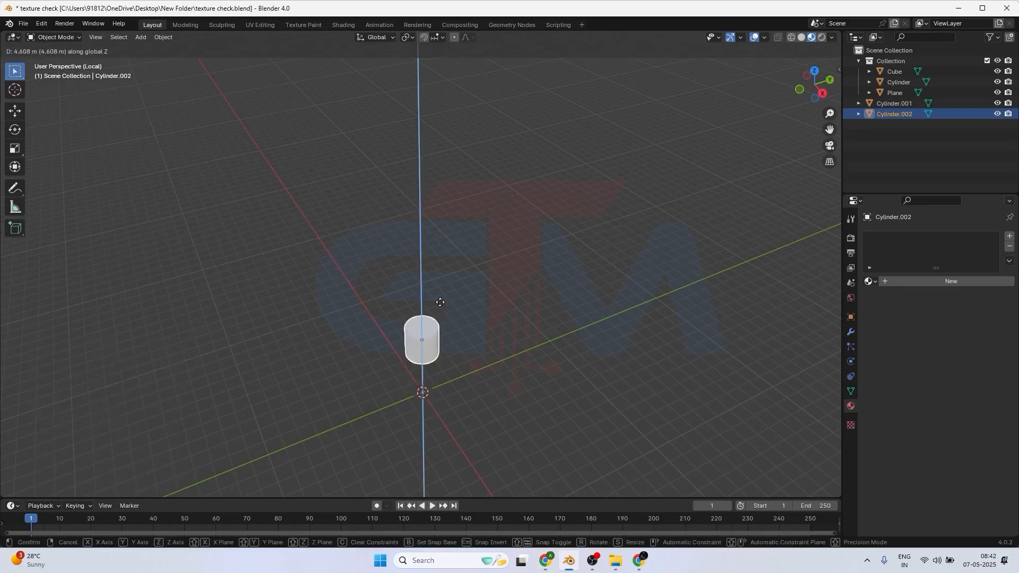
click(428, 224)
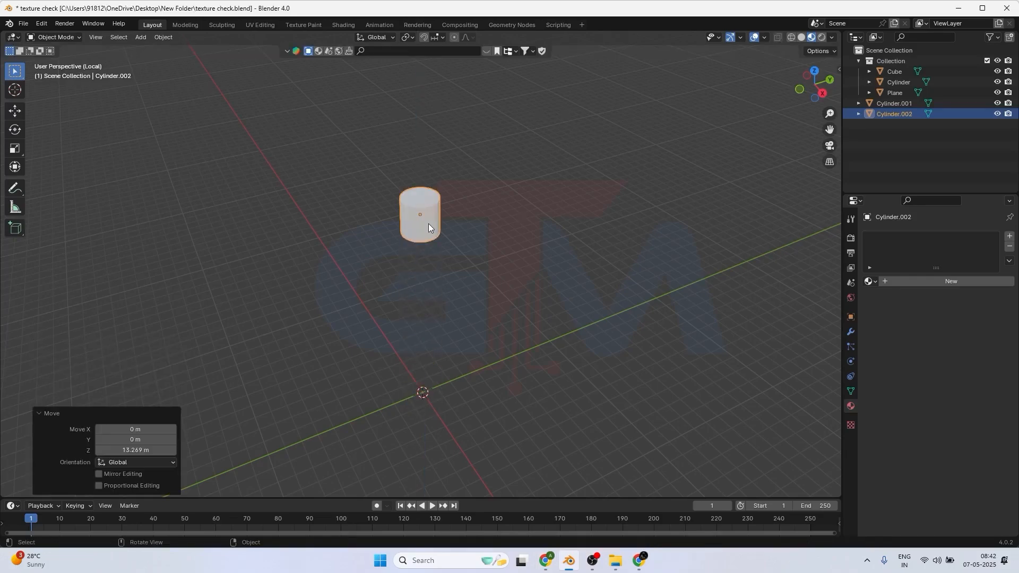
key(KP_Divide)
key(KP_Divide)
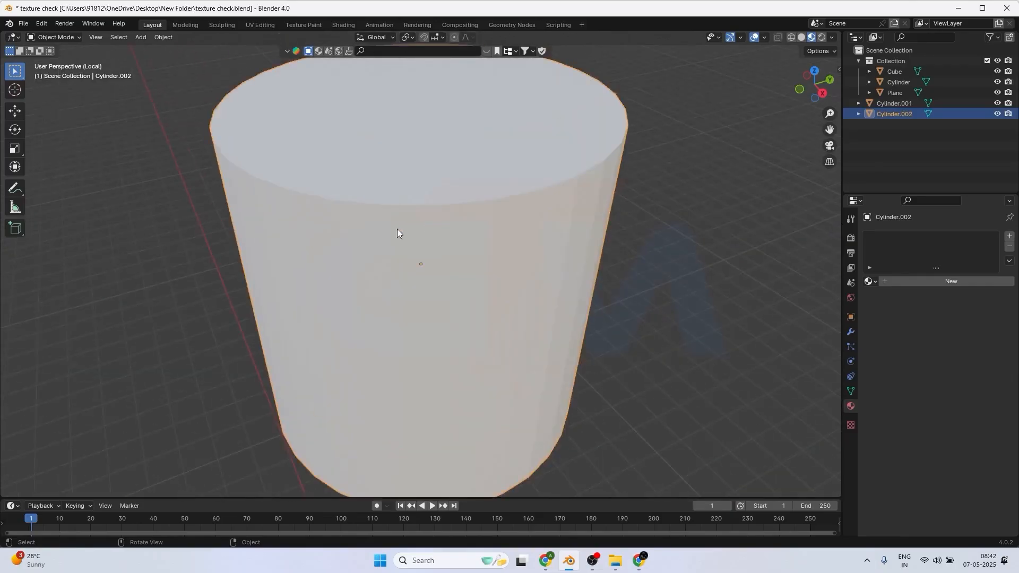
- Open the UV Editing workspace for the cylinder without UVs and select its top face
click(261, 24)
scroll(555, 199, down, 8)
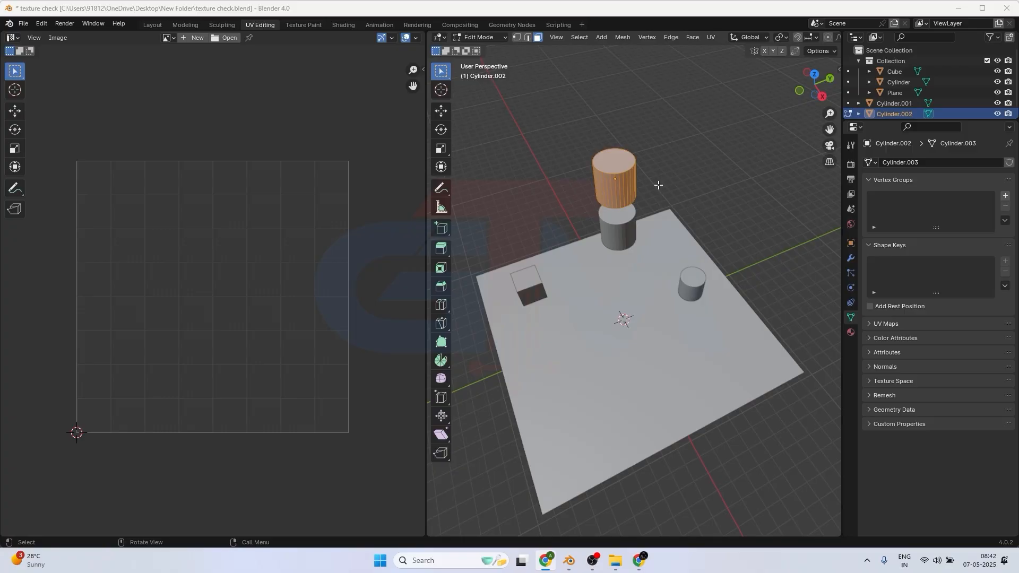
click(711, 37)
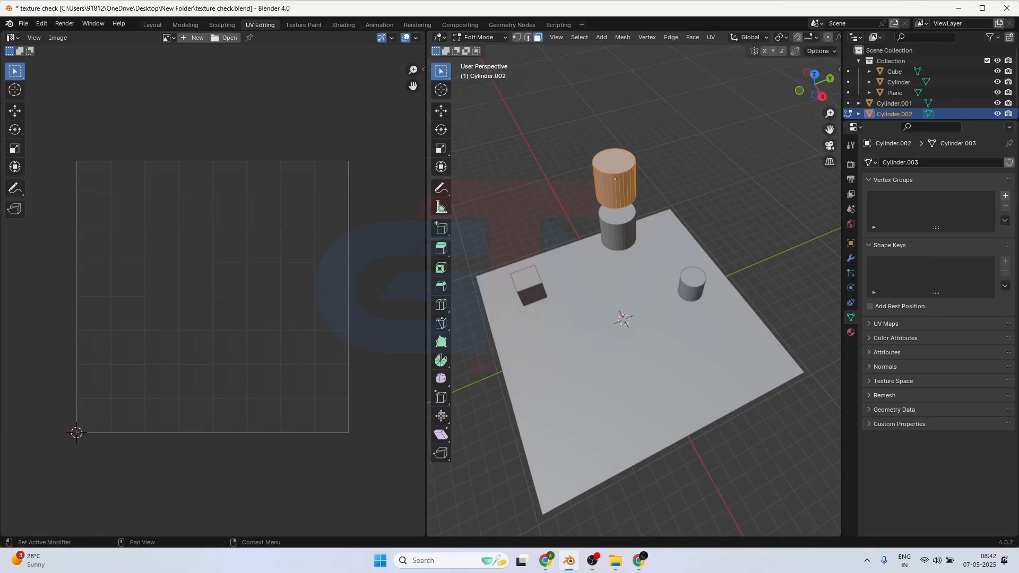
click(612, 159)
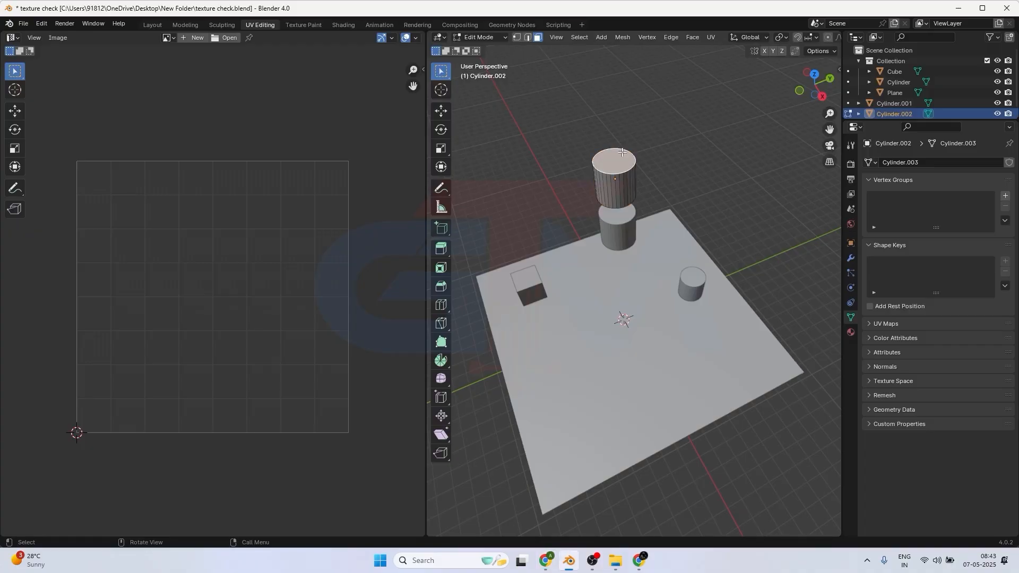
- Select every face of the cylinder without UVs and unwrap it with the standard Unwrap operation
key(a)
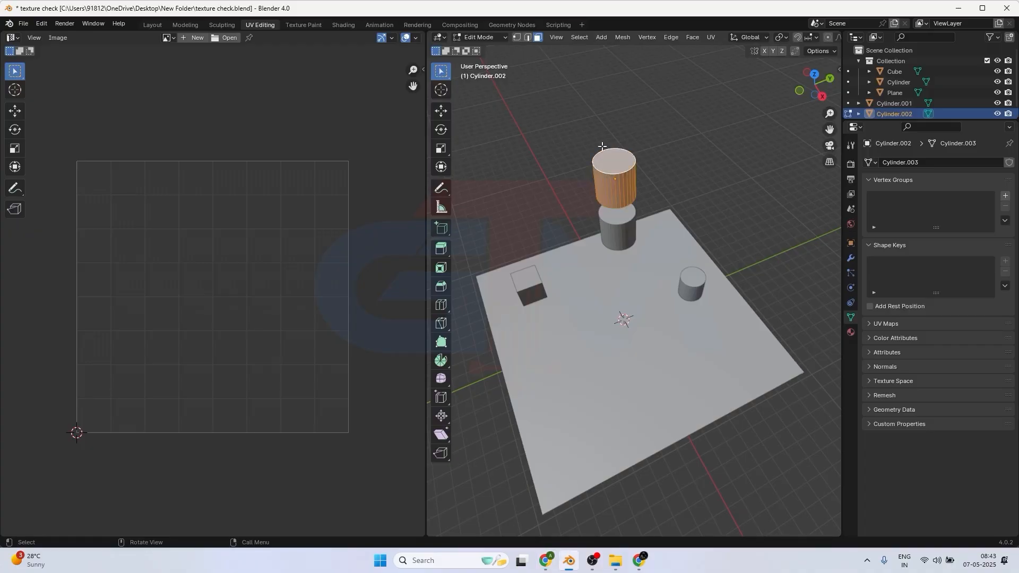
key(u)
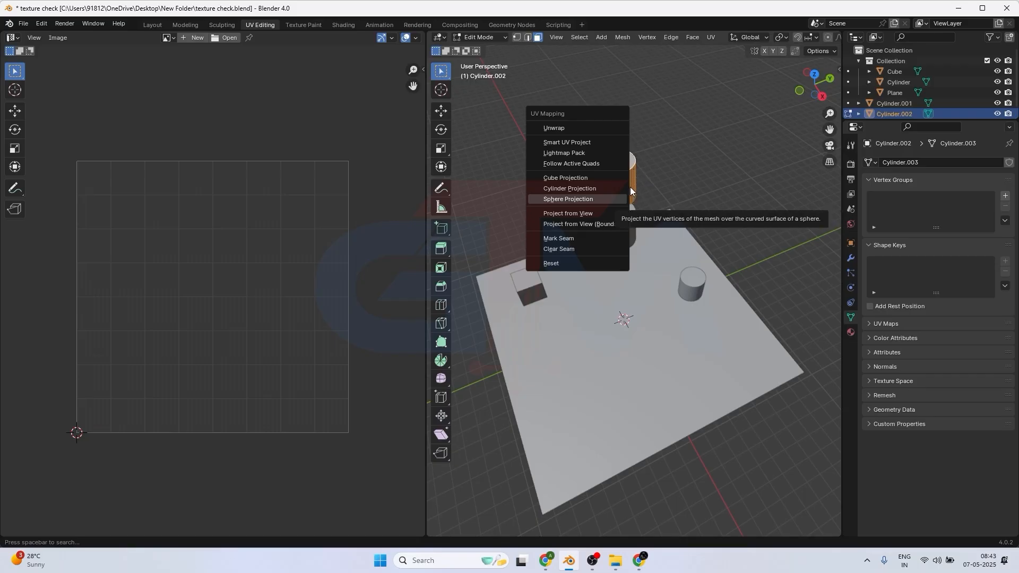
click(556, 127)
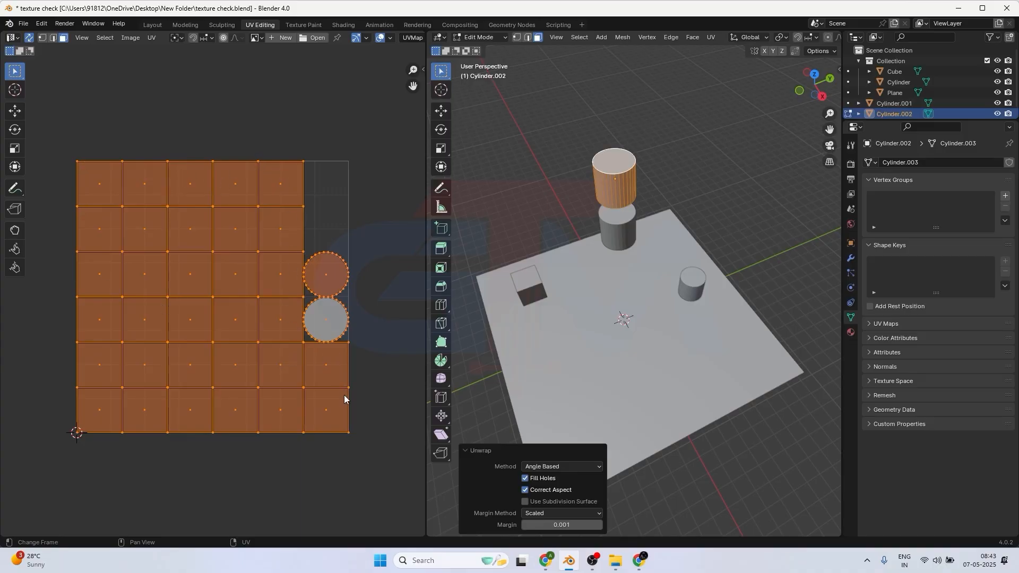
scroll(603, 189, up, 2)
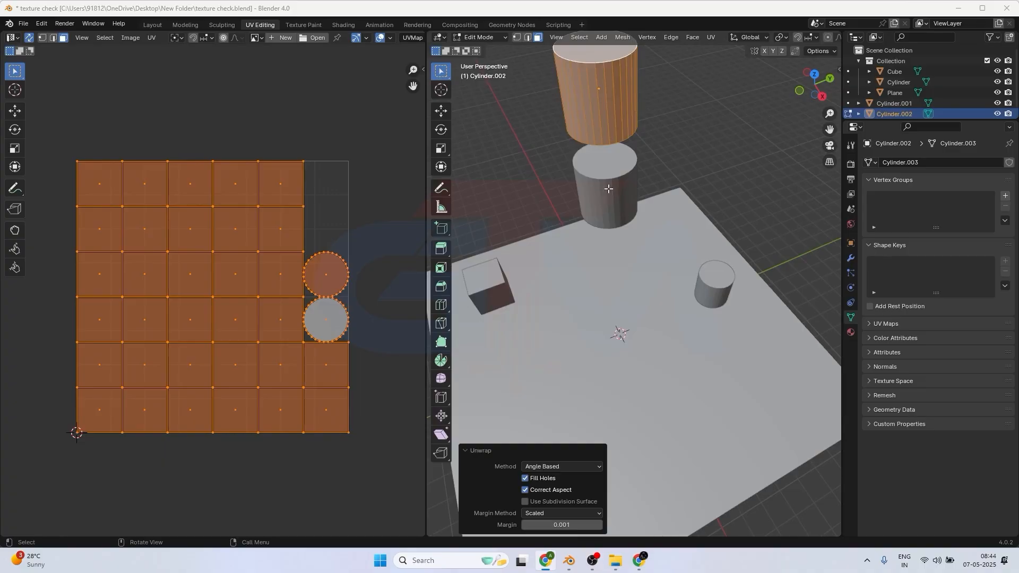
scroll(603, 188, down, 2)
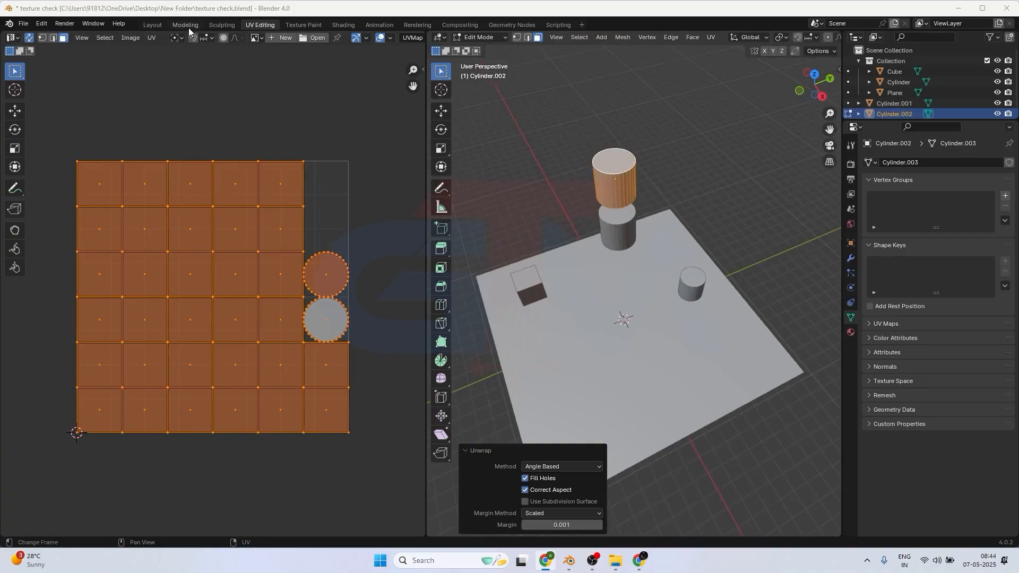
- Return to the Layout workspace and leave local view so the whole scene is shown
click(152, 25)
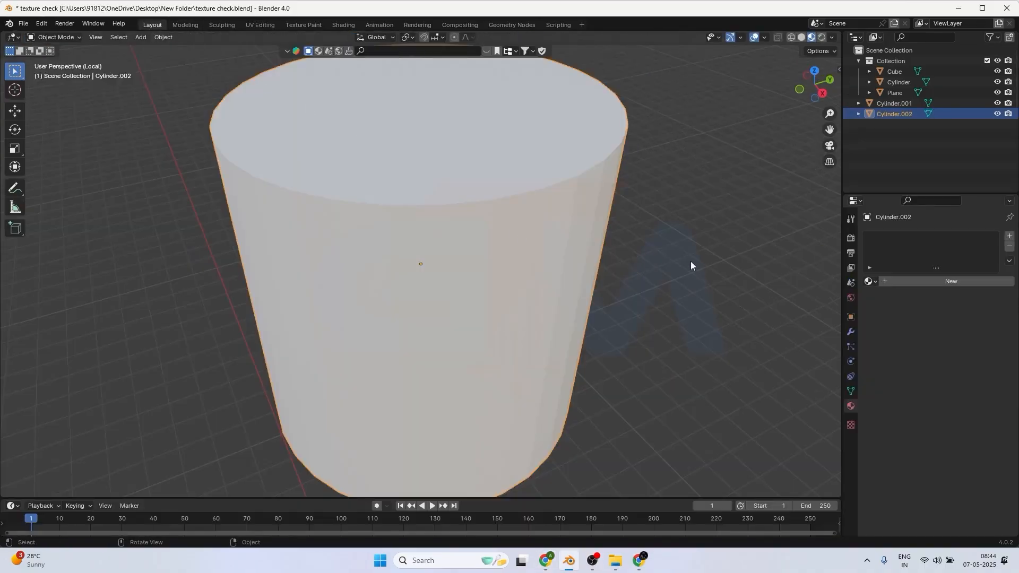
scroll(536, 281, down, 5)
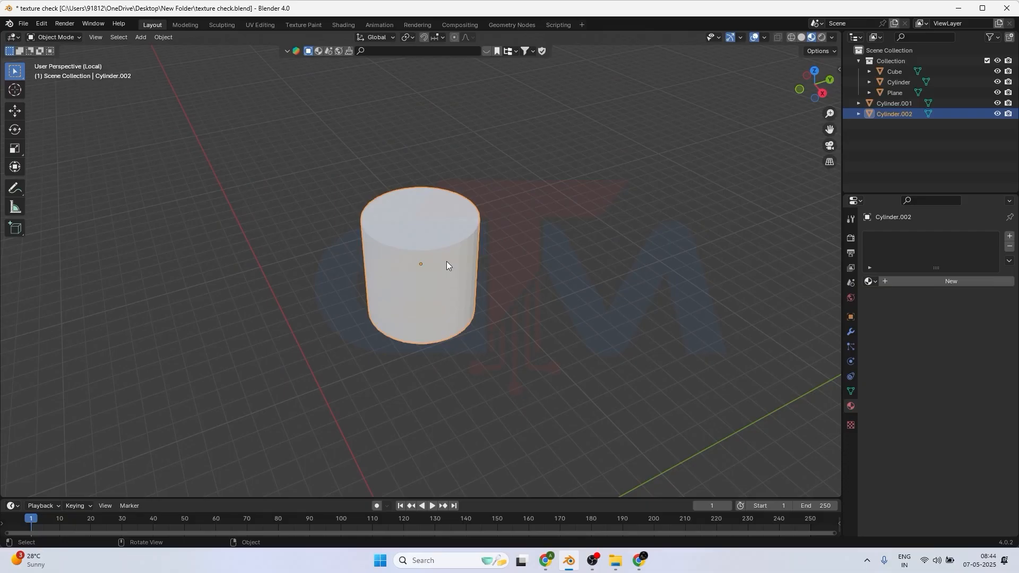
key(KP_Divide)
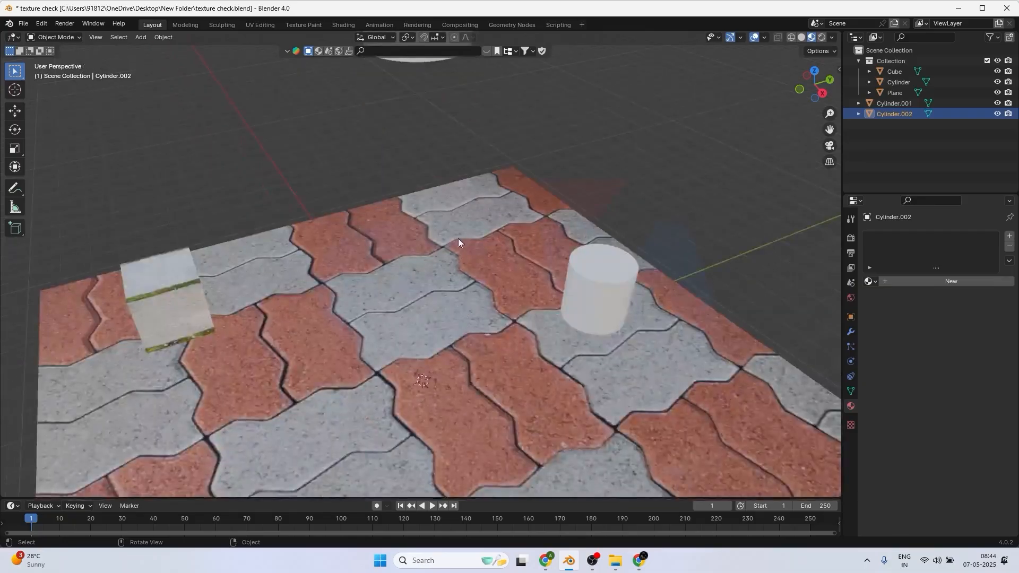
scroll(486, 259, down, 3)
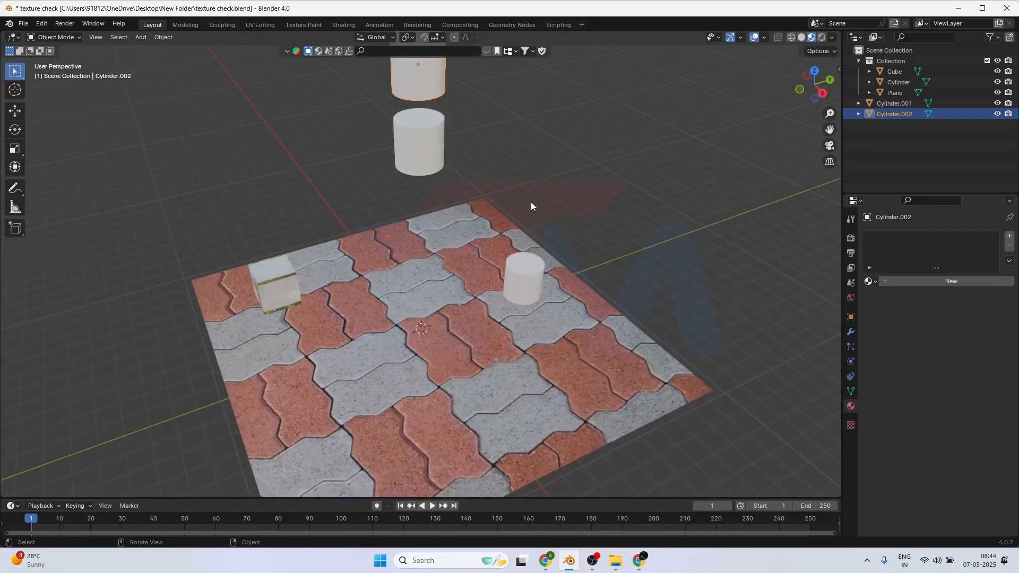
- Delete all three cylinders, leaving only the cube and the textured plane in the scene
click(523, 284)
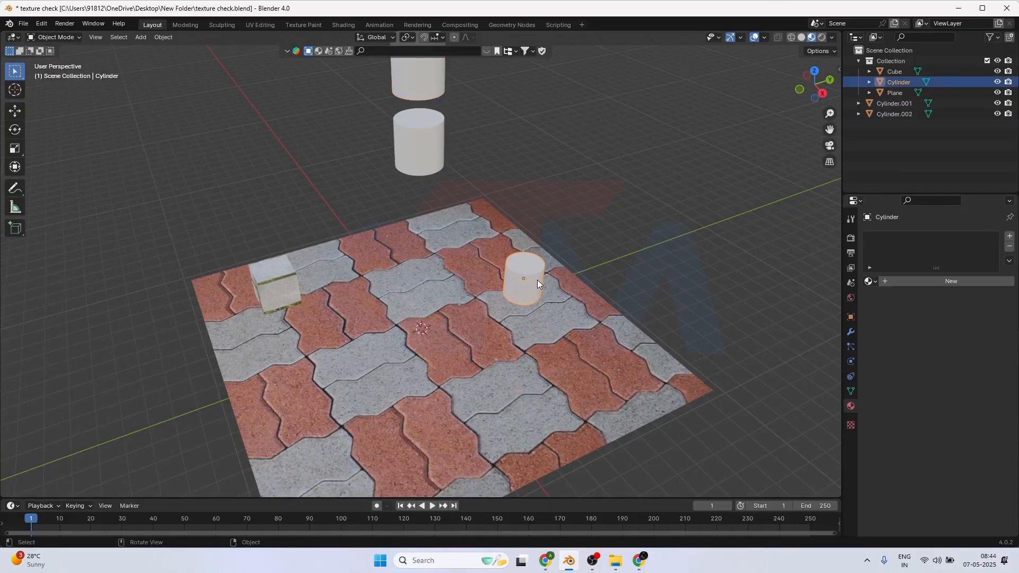
scroll(449, 218, down, 2)
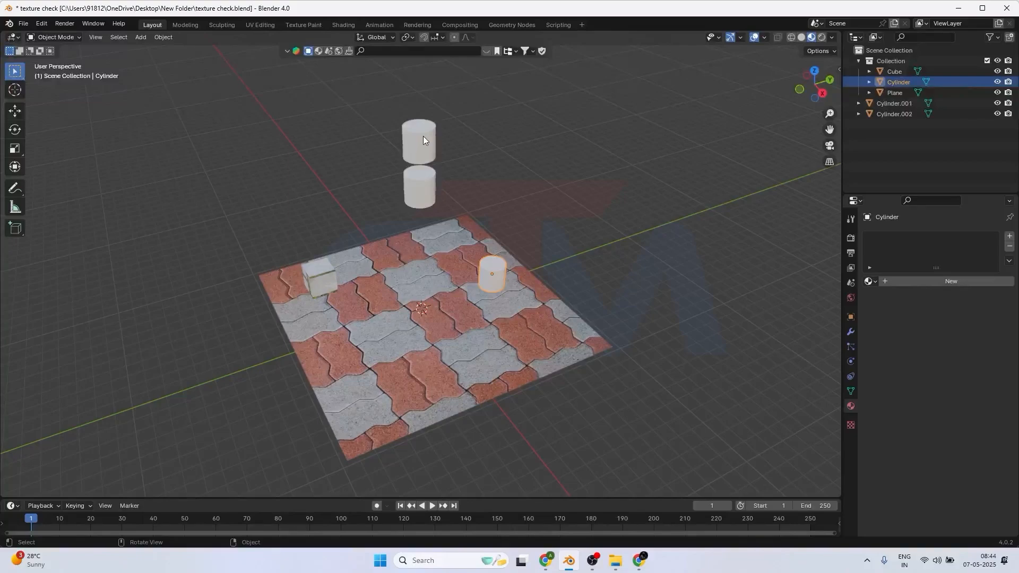
click(423, 185)
key(KP_Divide)
key(KP_Divide)
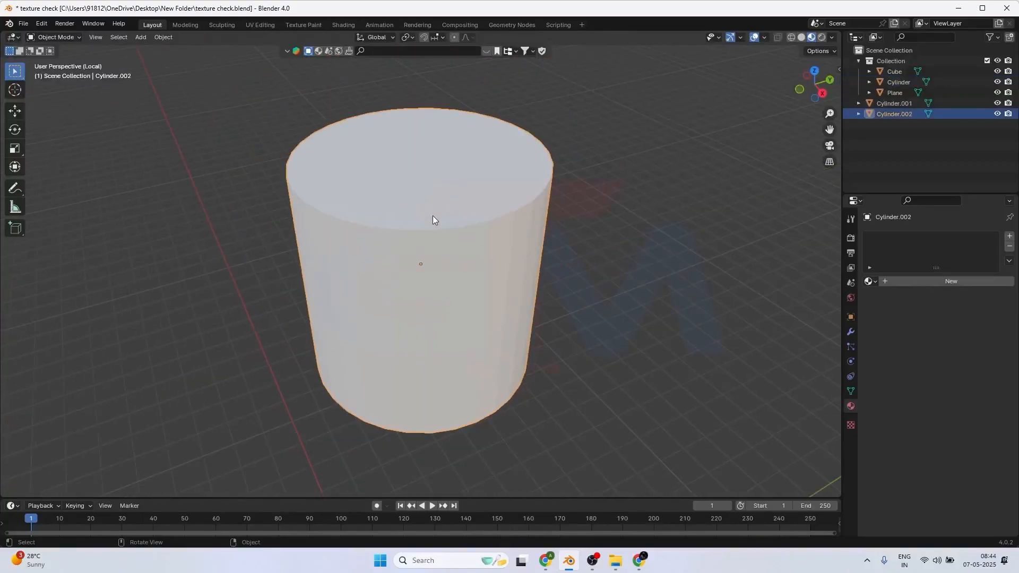
key(Delete)
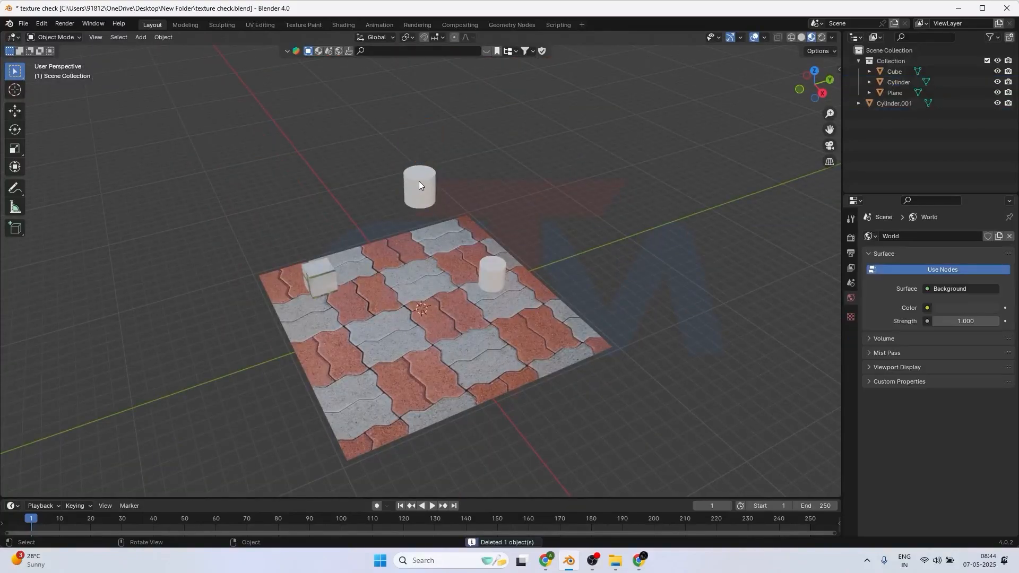
click(419, 180)
key(Delete)
click(492, 274)
key(Delete)
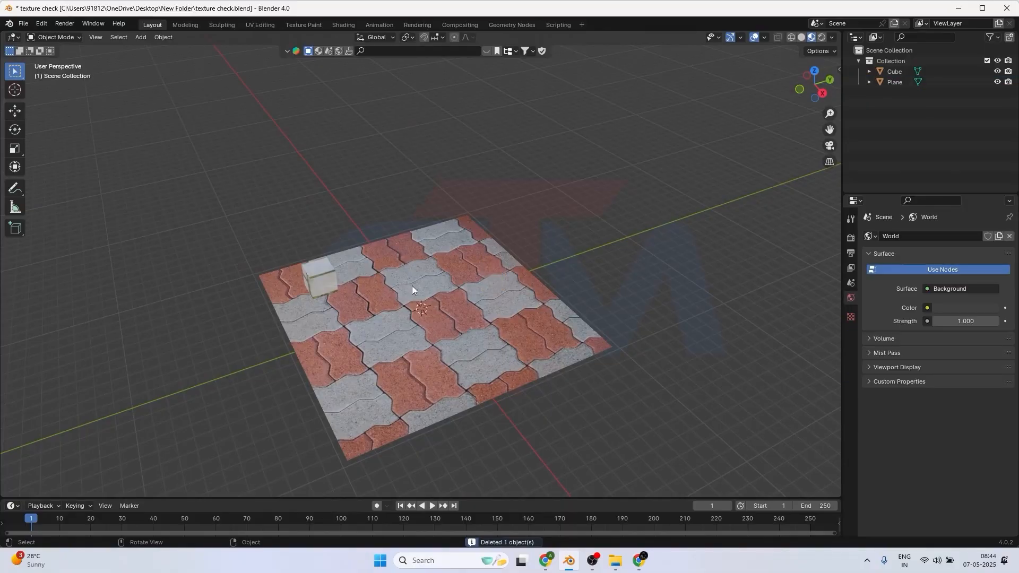
key(shift+a)
mouse_move(377, 224)
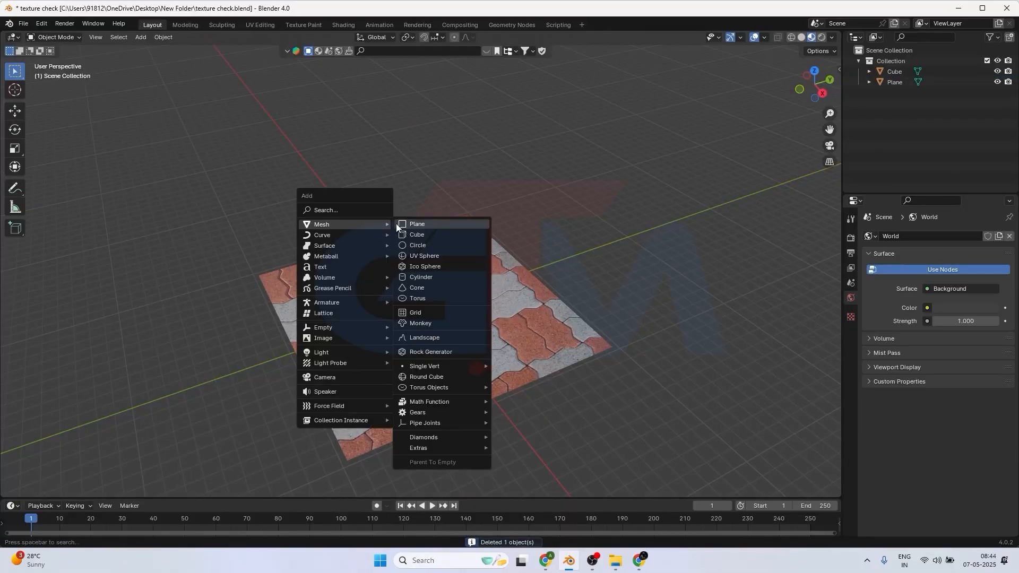
click(424, 276)
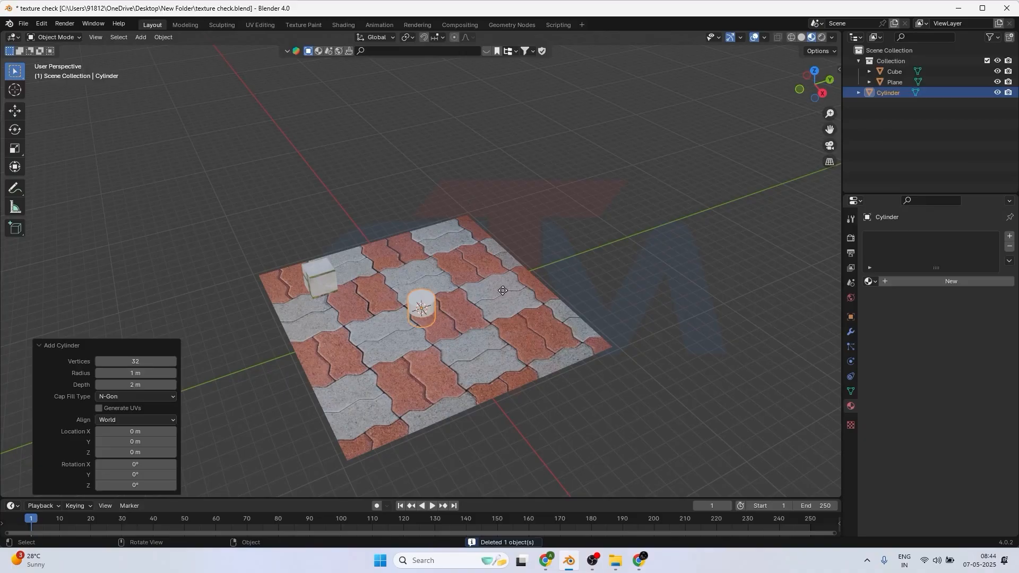
key(g)
key(z)
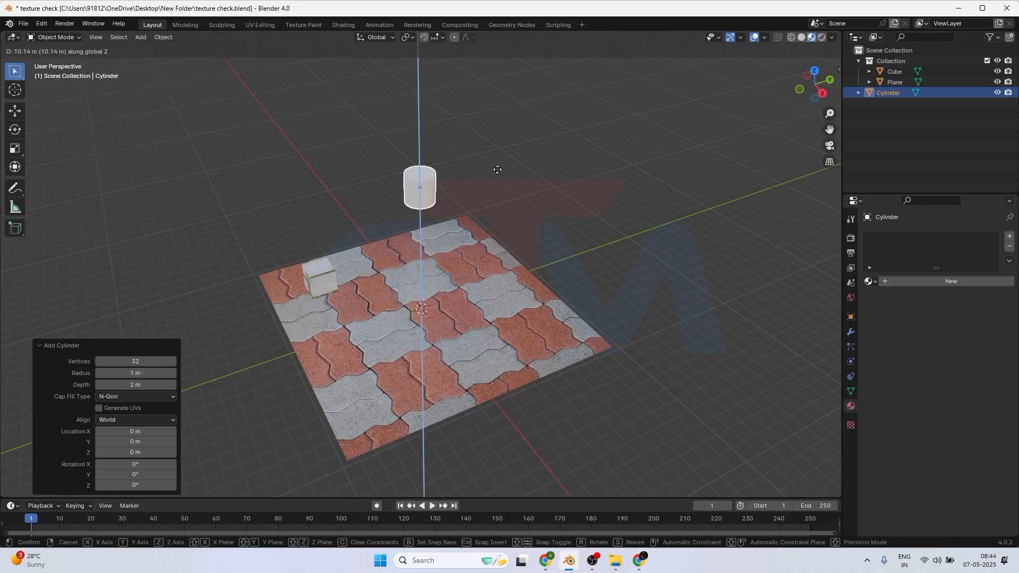
click(497, 169)
key(ctrl+z)
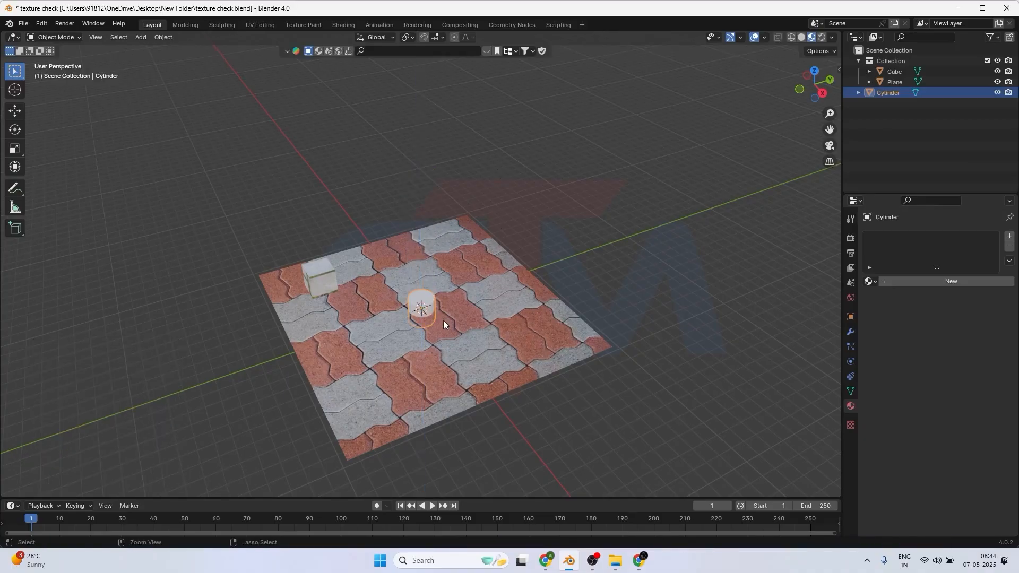
key(ctrl+z)
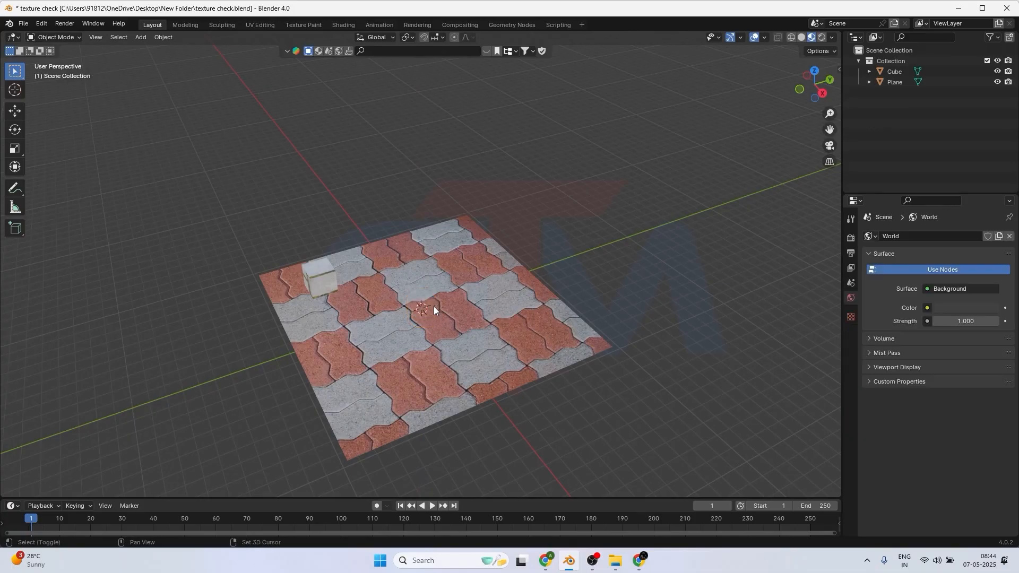
- Add a mesh cylinder at the origin with Generate UVs turned on
key(shift+a)
mouse_move(434, 307)
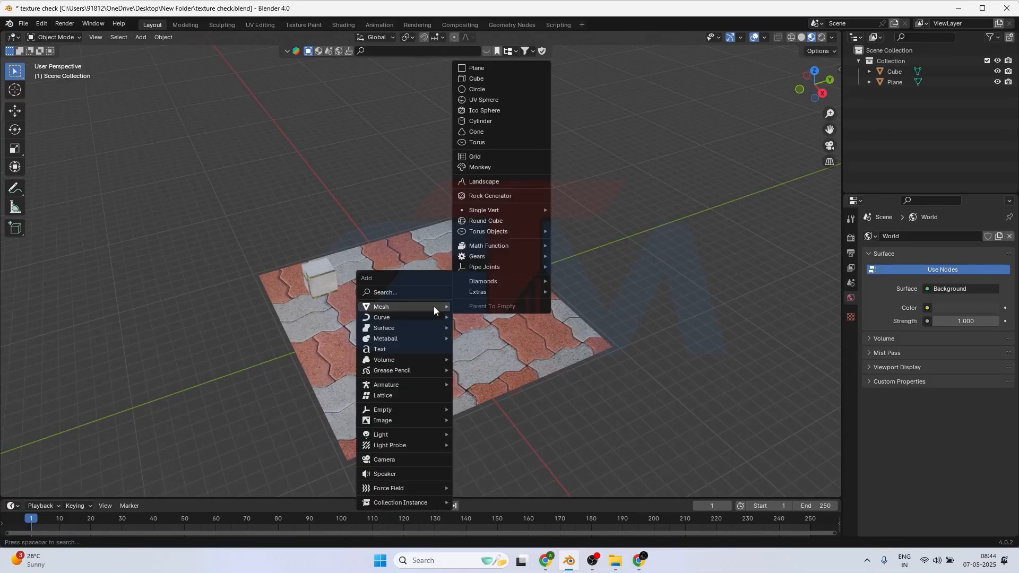
click(495, 121)
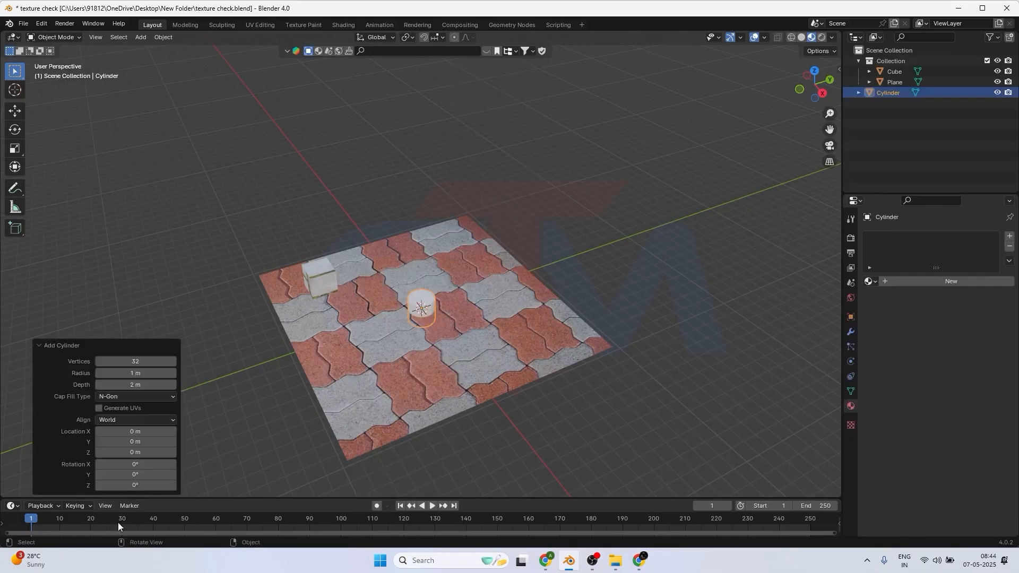
click(99, 408)
- Raise the new cylinder about 10.85 m along the Z axis above the plane
click(430, 311)
key(g)
key(z)
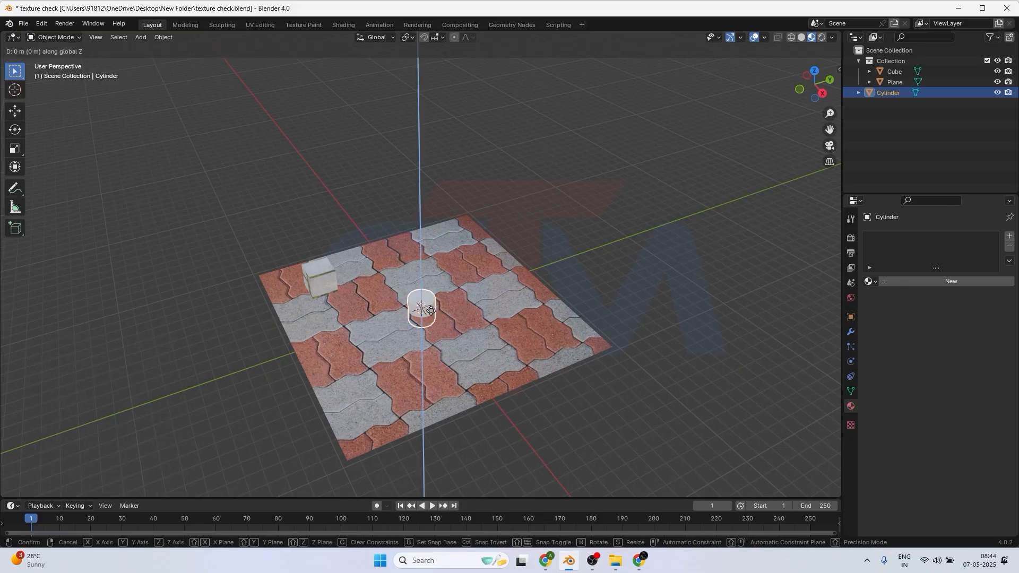
click(457, 229)
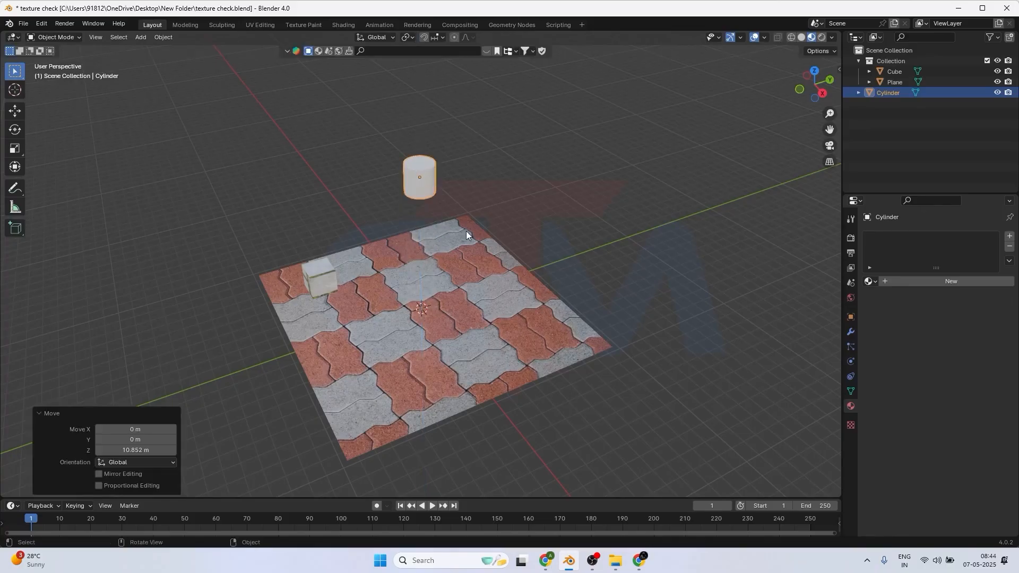
- Open the UV Editing workspace for the new cylinder and scale its entire UV layout down within the UV square
click(263, 23)
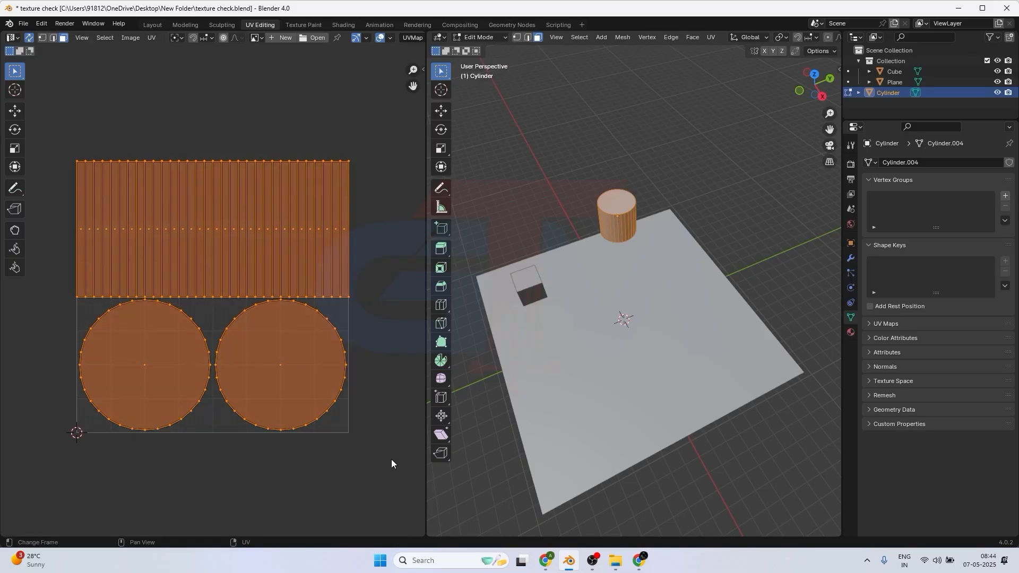
key(s)
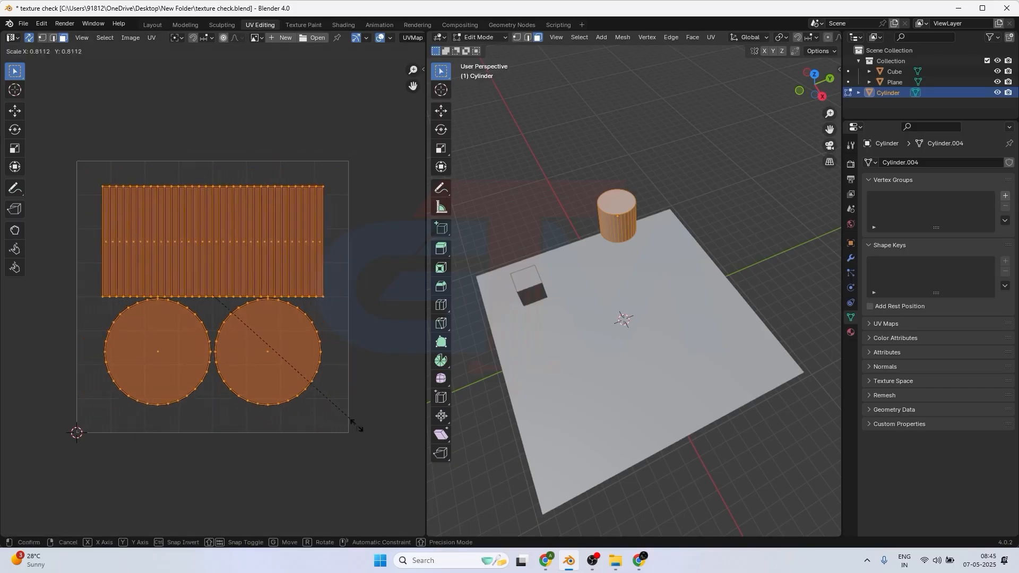
click(340, 421)
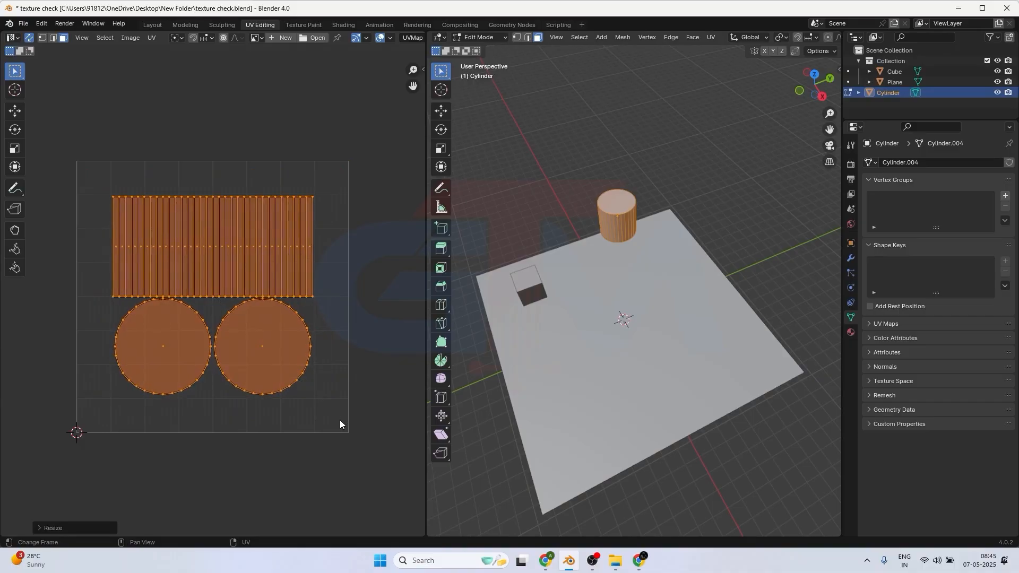
key(g)
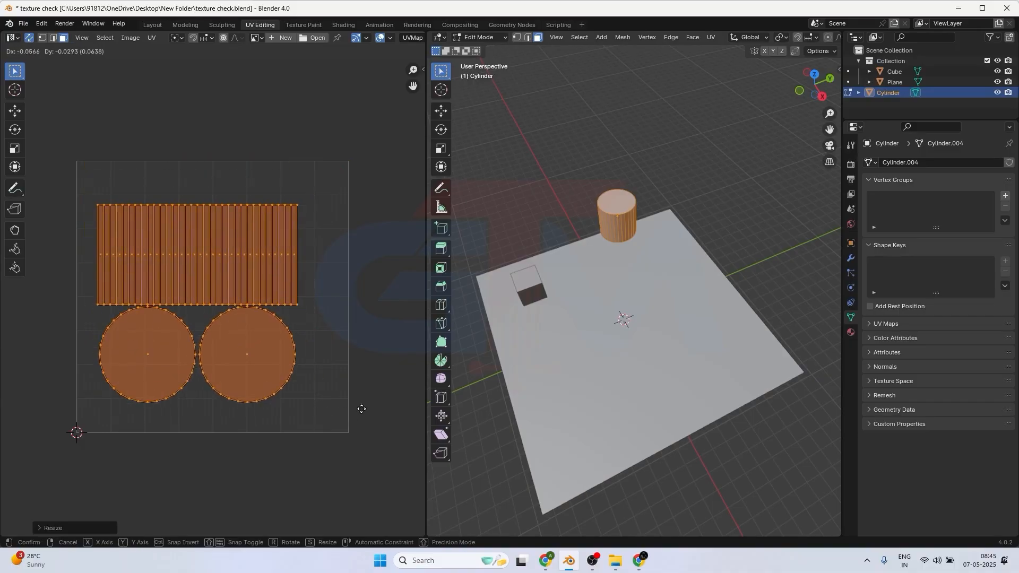
right_click(330, 424)
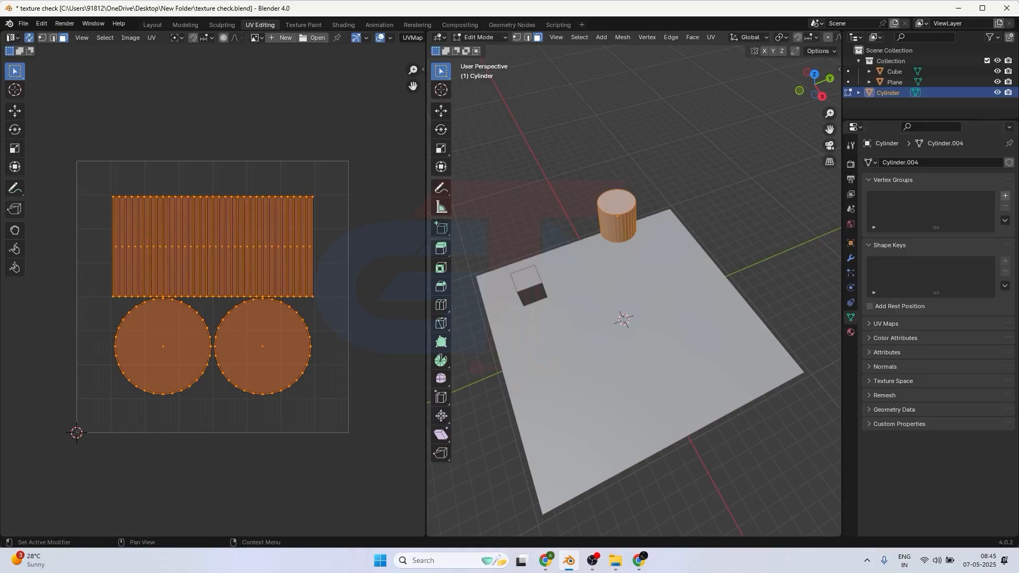
- Switch the cylinder from Edit Mode back to Object Mode
key(alt+Tab)
click(477, 38)
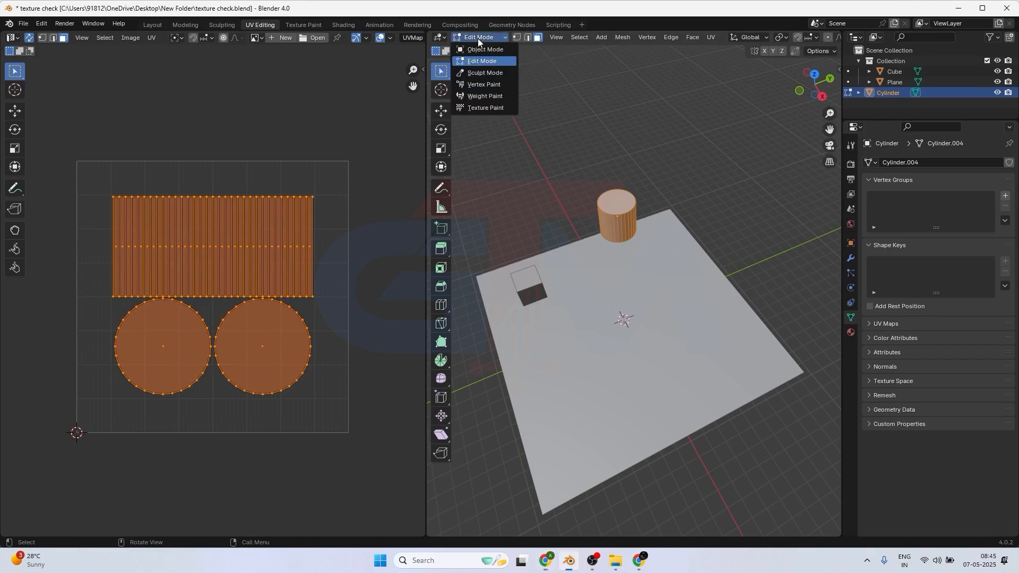
click(487, 49)
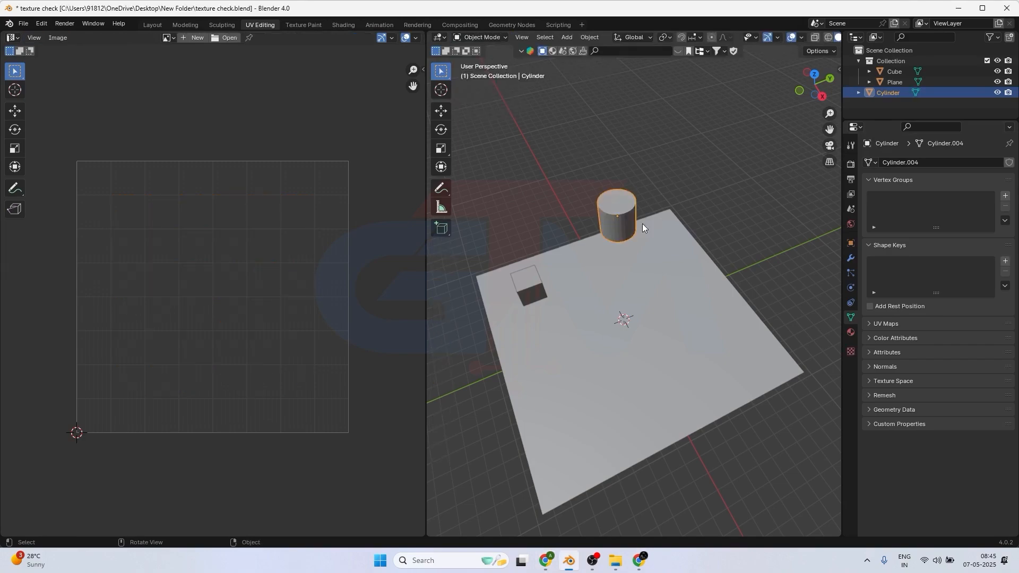
scroll(642, 224, up, 5)
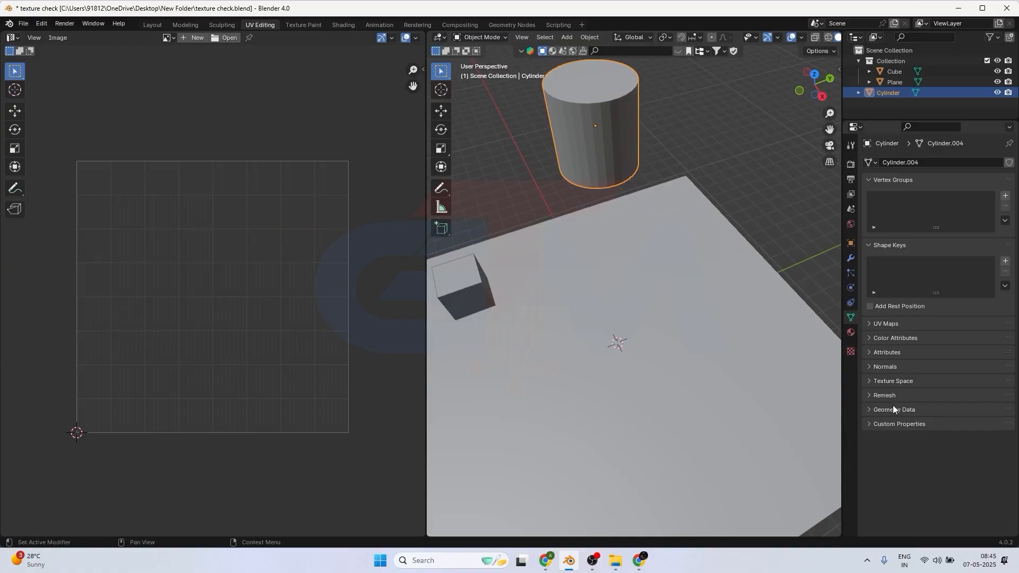
- Create a new material for the cylinder and connect an Image Texture to its Base Color
click(850, 332)
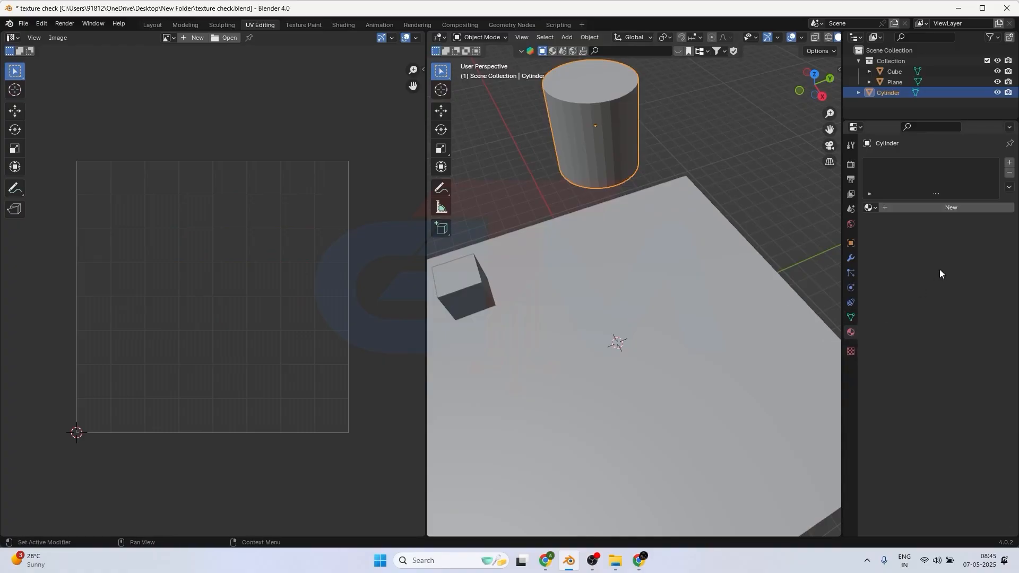
click(957, 210)
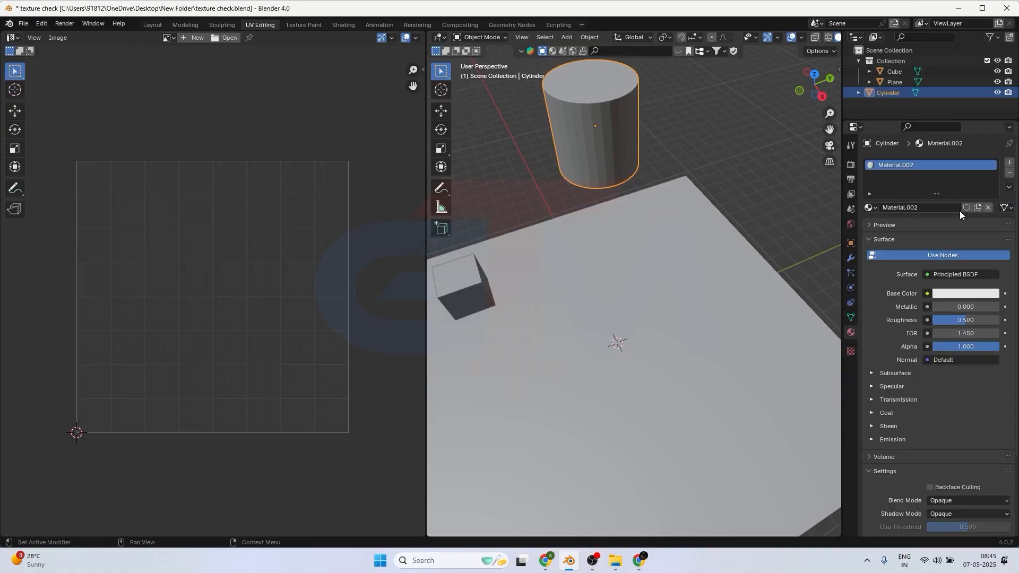
click(926, 293)
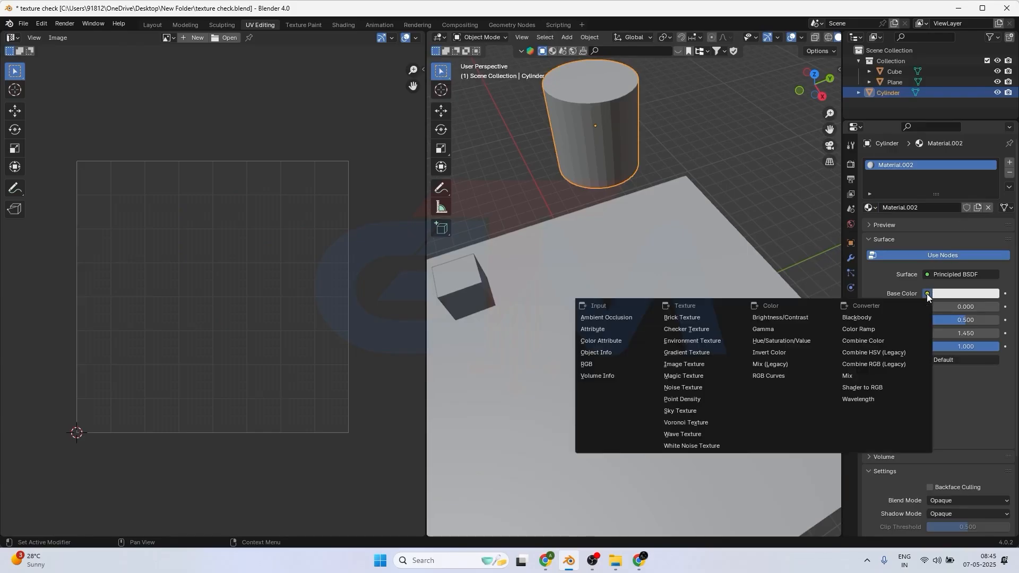
click(671, 364)
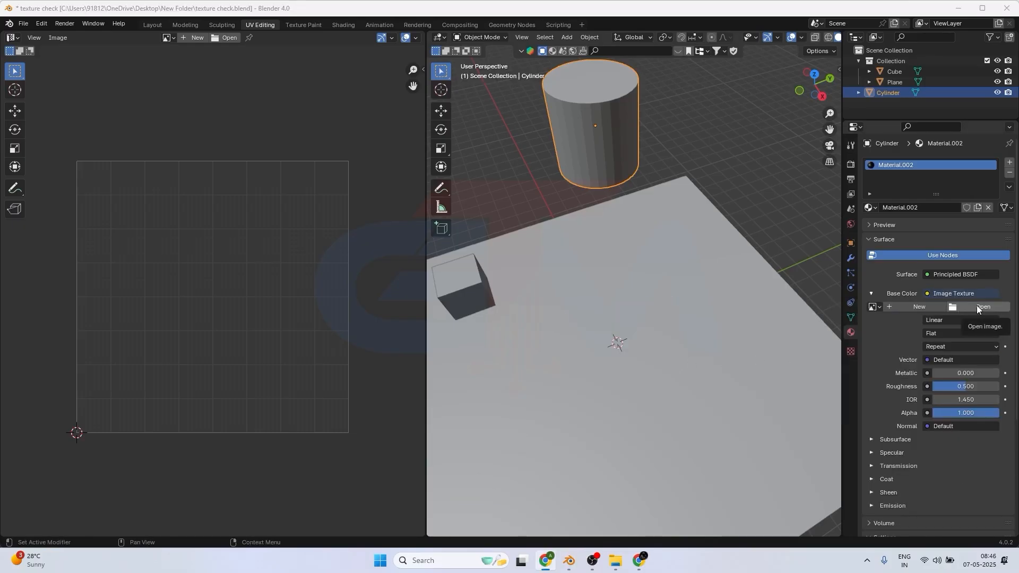
- Create a new image named "cyclinder grid" with generated type UV Grid for the cylinder's Base Color texture
click(896, 306)
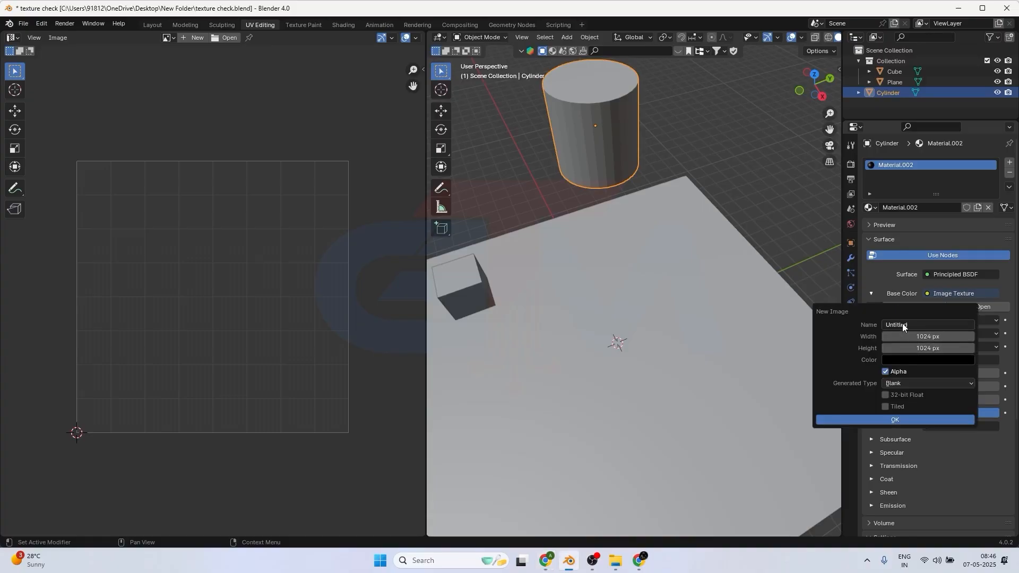
click(909, 325)
text(cyclinder g)
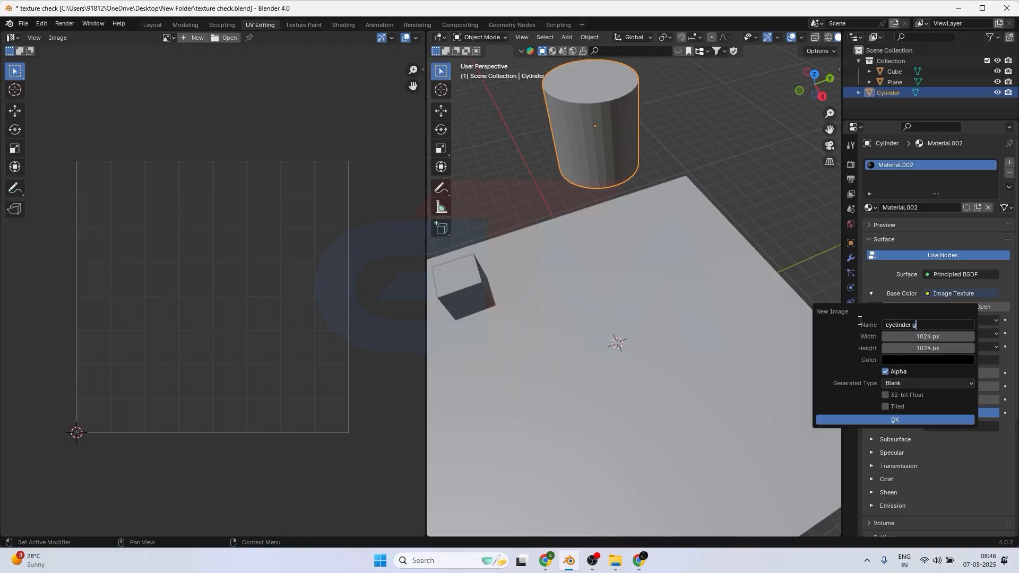
text(rid)
key(Return)
click(908, 384)
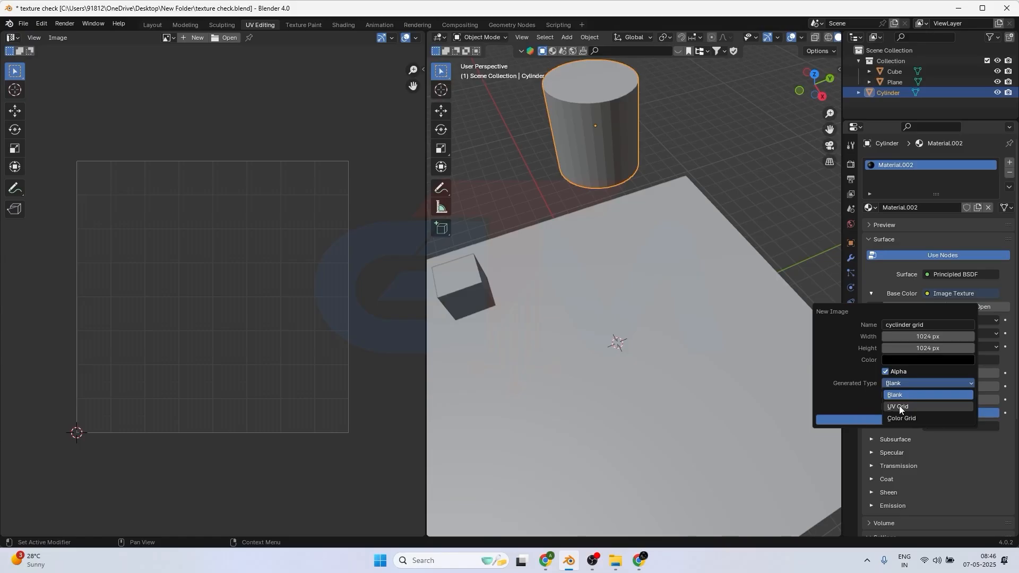
click(902, 406)
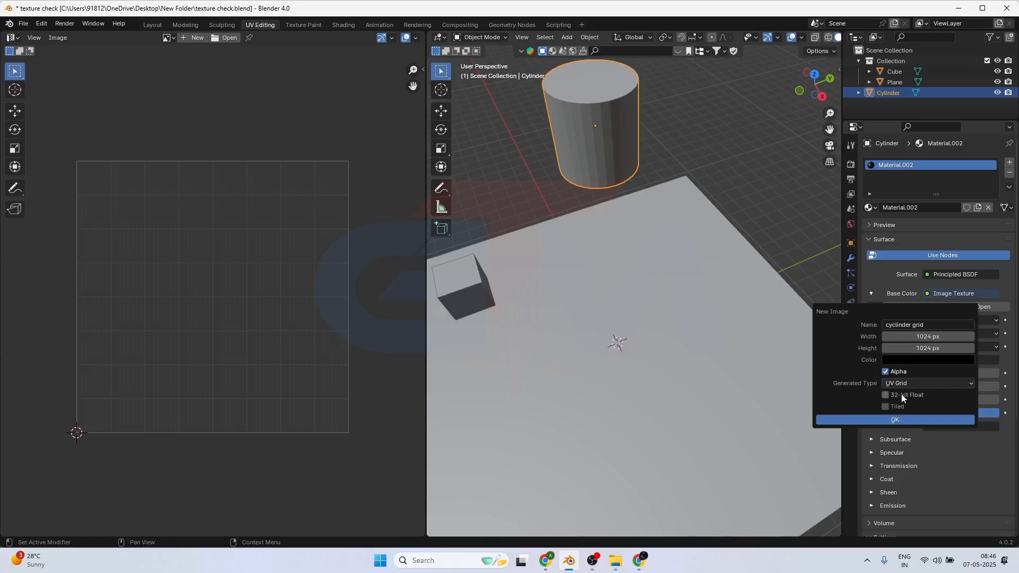
click(896, 419)
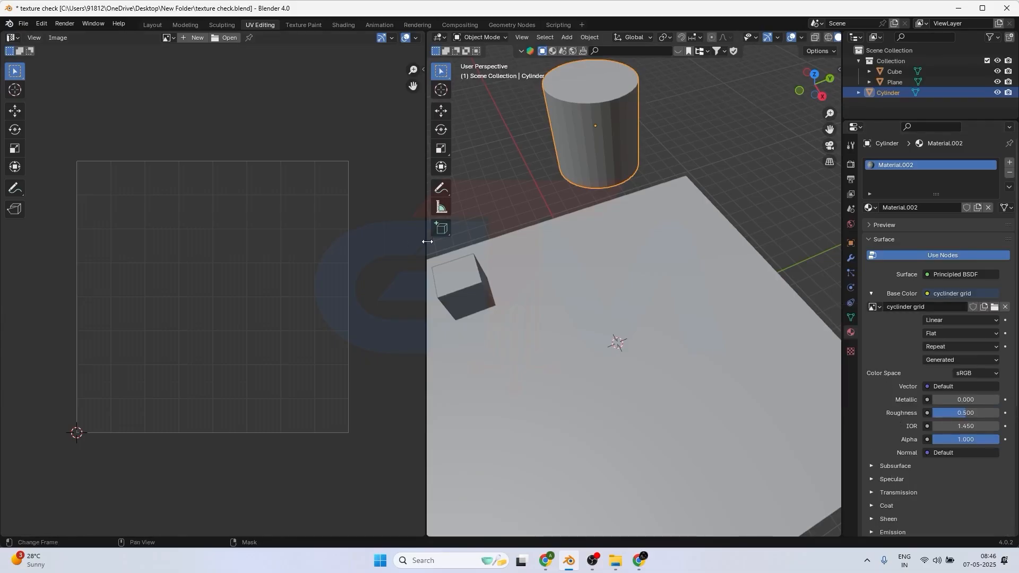
- Display the 3D viewport in Material Preview shading and adjust the width split between the UV editor and the viewport
drag(427, 242, 367, 237)
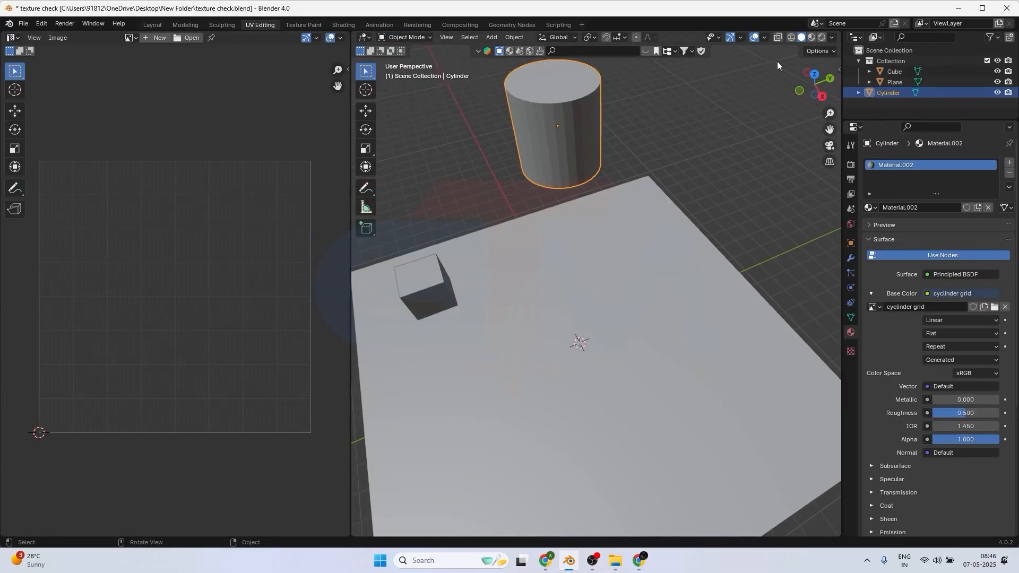
click(811, 37)
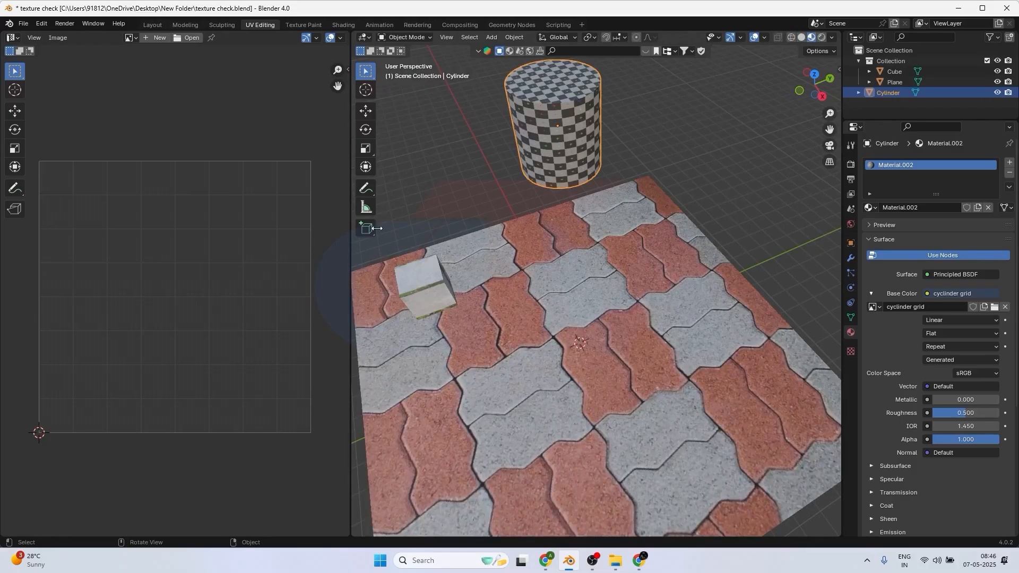
drag(350, 272, 397, 271)
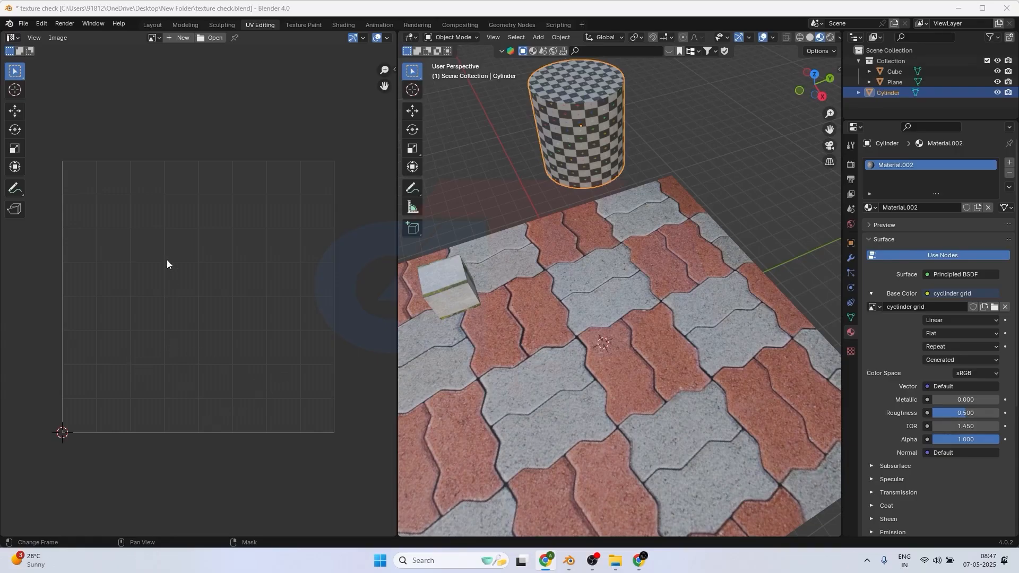
- Put the cylinder in Edit Mode, deselect all its faces and turn off UV sync selection
click(469, 37)
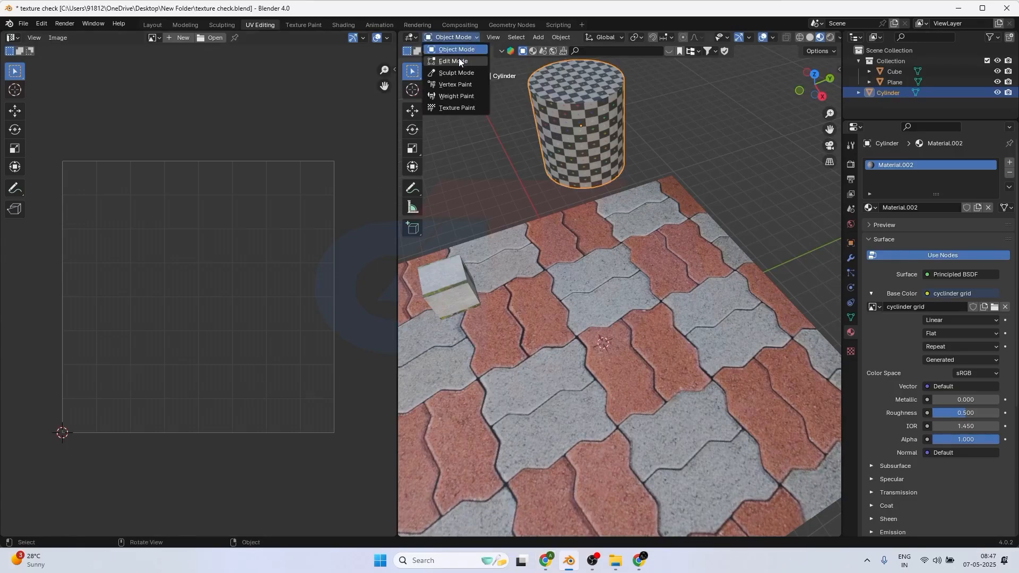
click(459, 61)
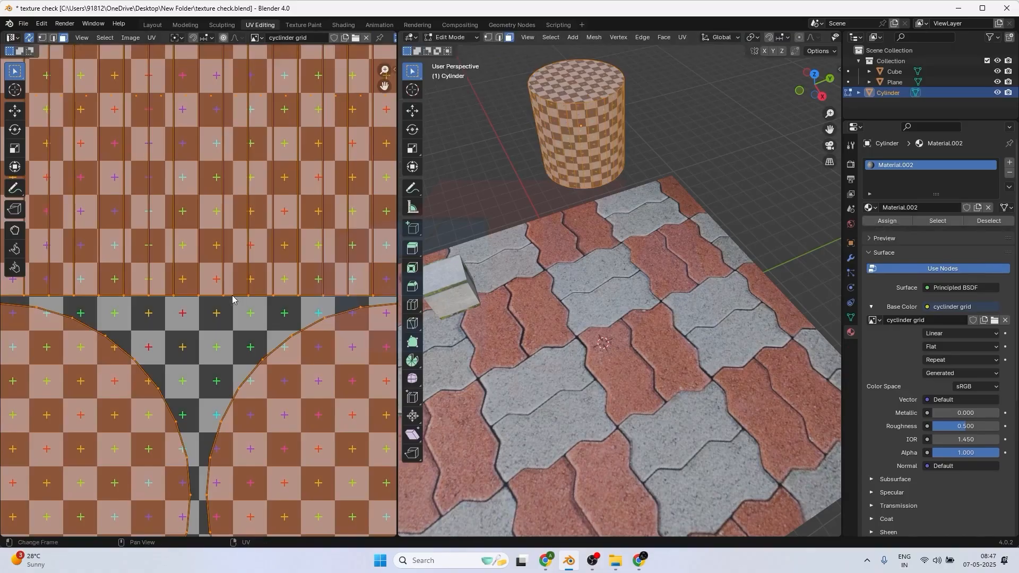
scroll(228, 309, down, 3)
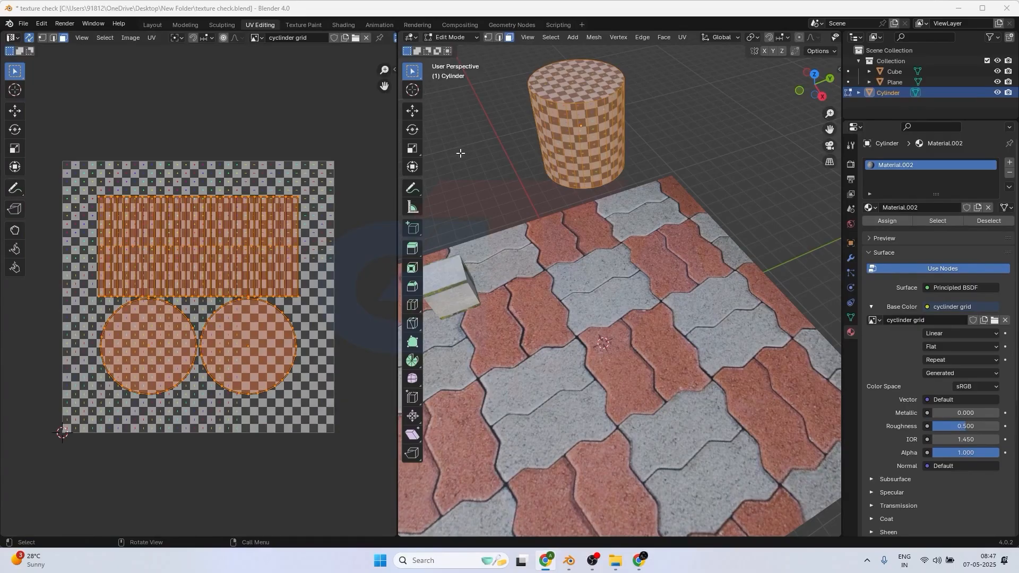
click(458, 137)
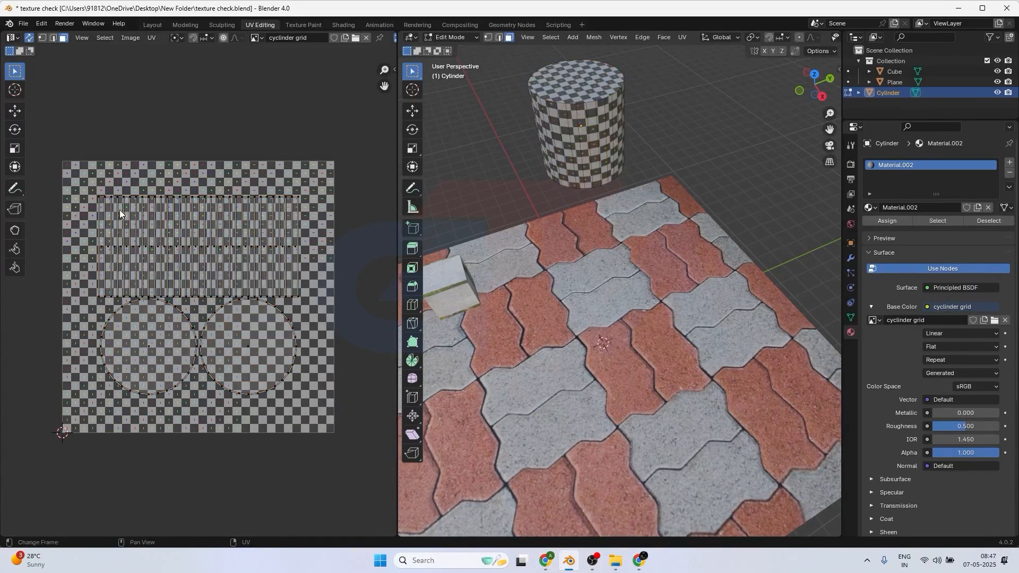
click(29, 38)
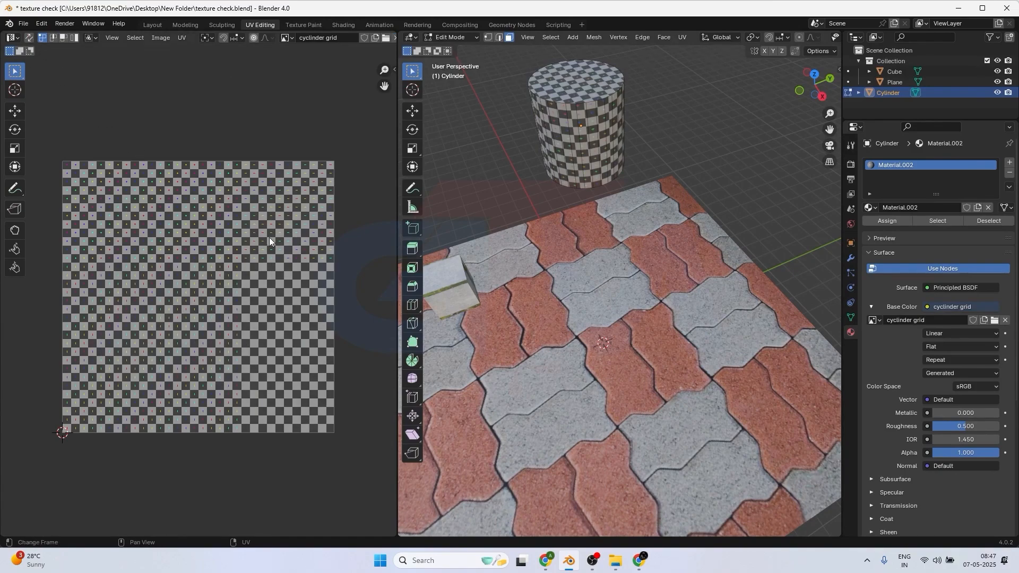
- Select single side faces, the visible side wall and the top cap in turn to examine their matching UV islands
alt+click(576, 137)
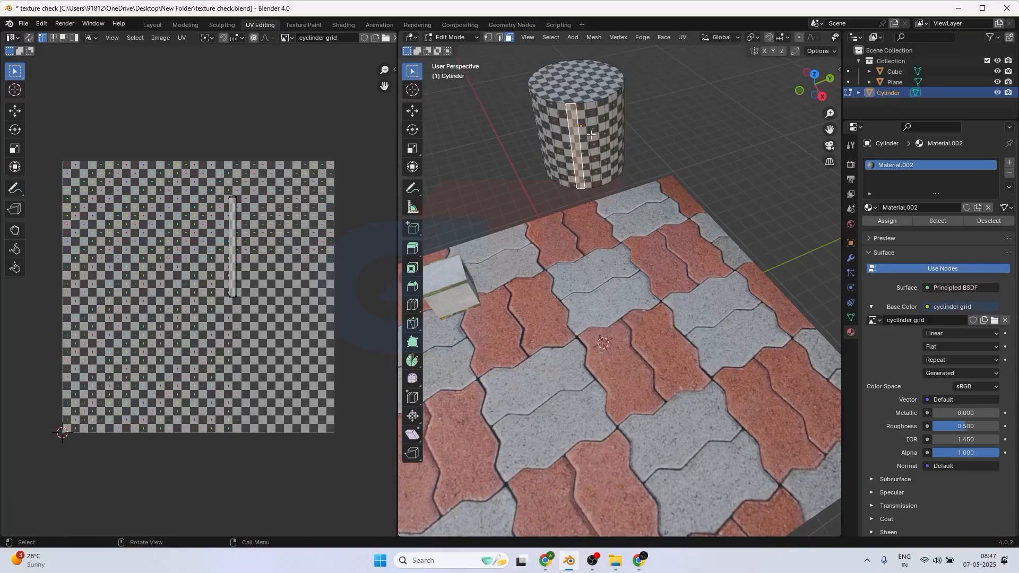
alt+click(595, 135)
alt+click(609, 133)
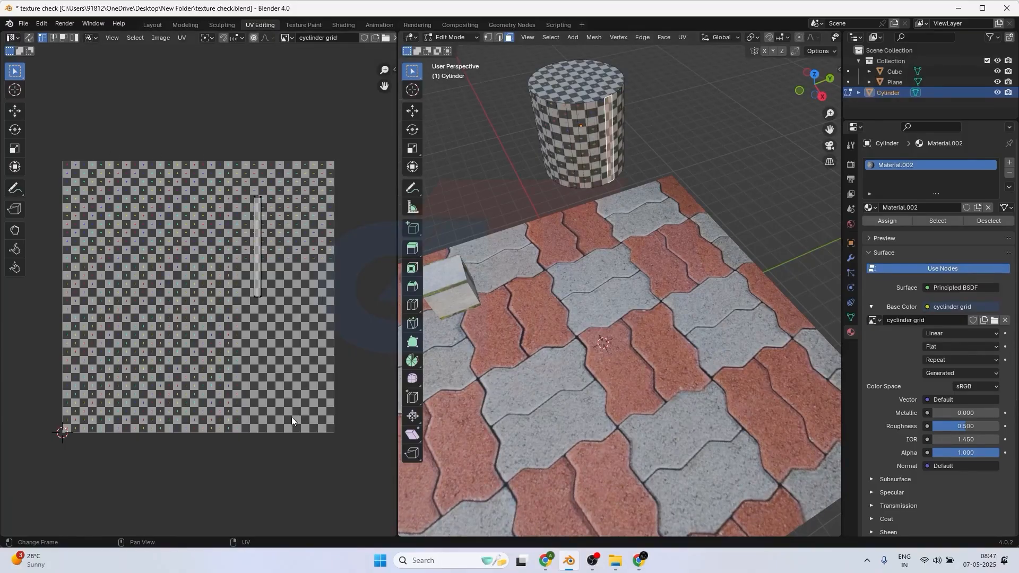
drag(513, 121, 639, 143)
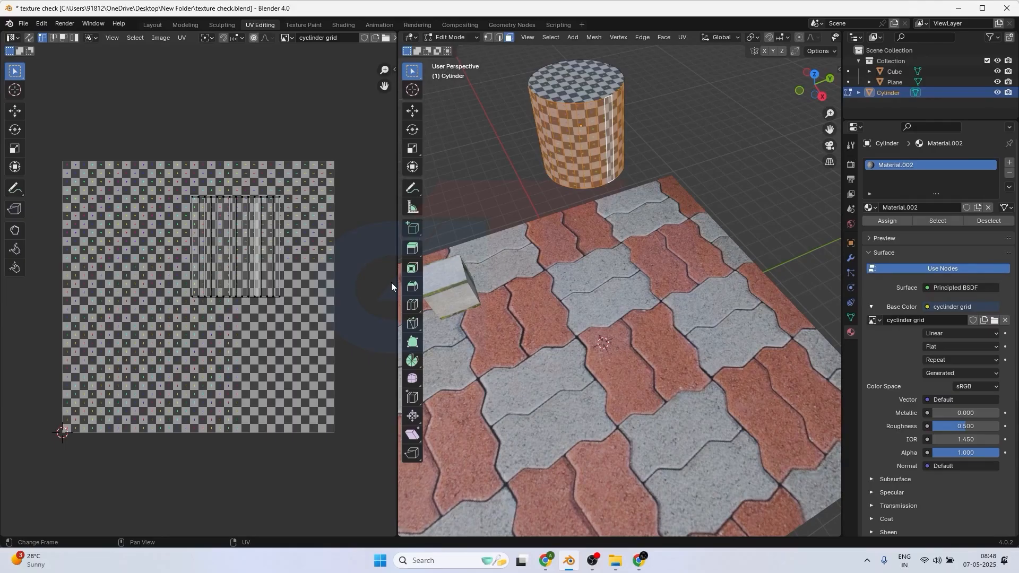
scroll(598, 183, down, 3)
click(598, 181)
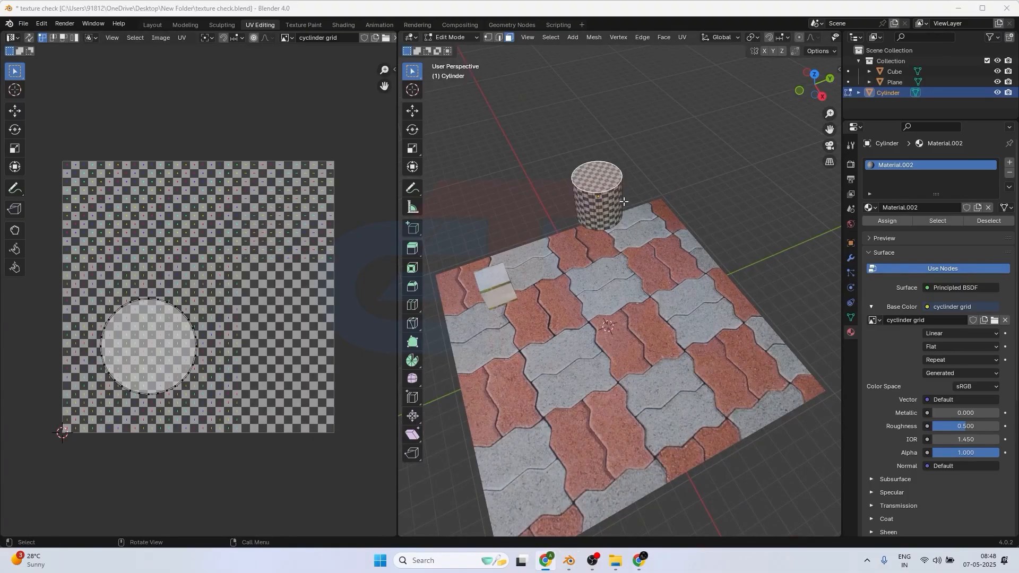
click(592, 201)
- Select all the cylinder's faces and UVs and scale the UV layout up beyond the edges of the grid image
key(a)
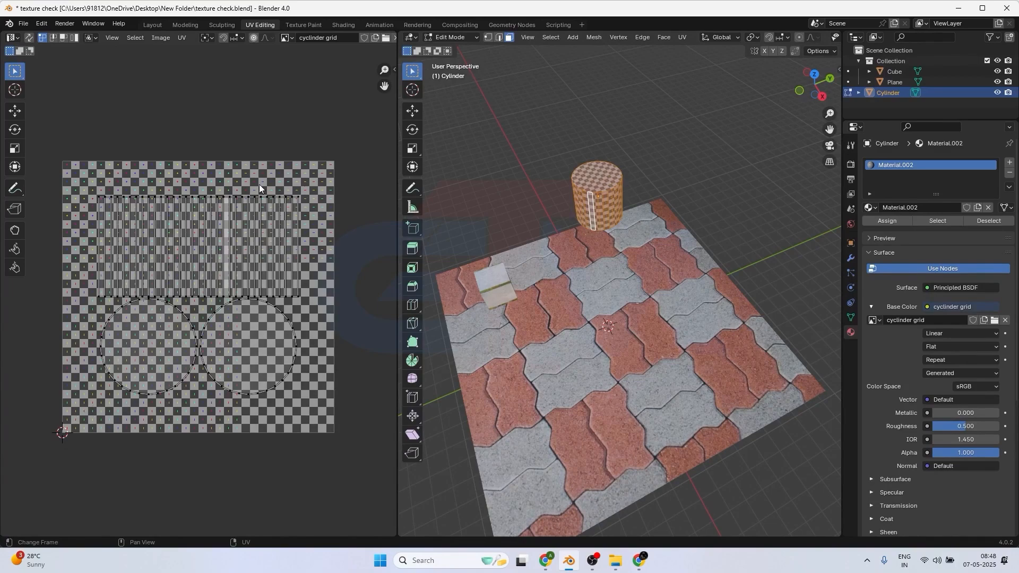
key(alt+Tab)
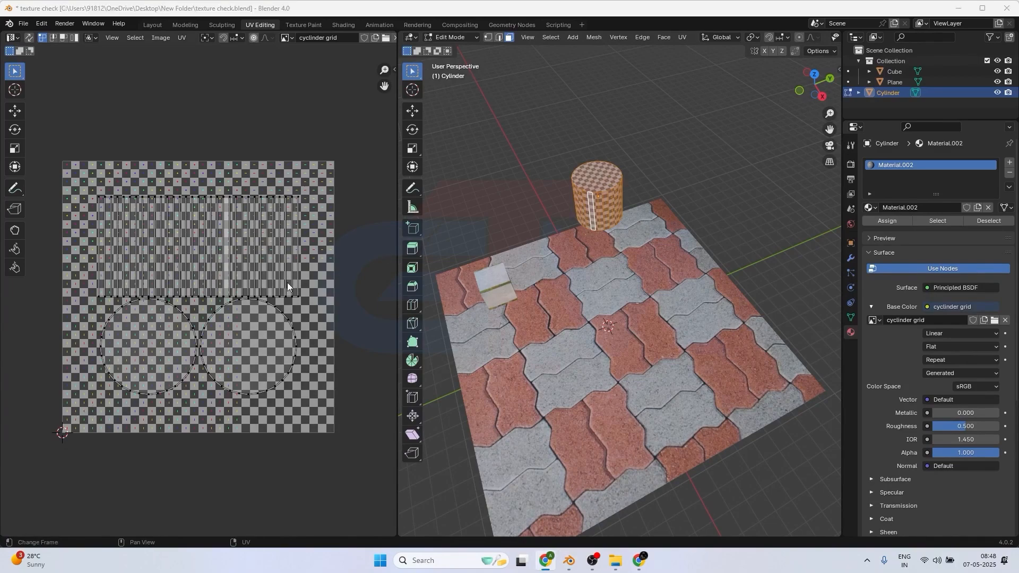
scroll(631, 257, up, 6)
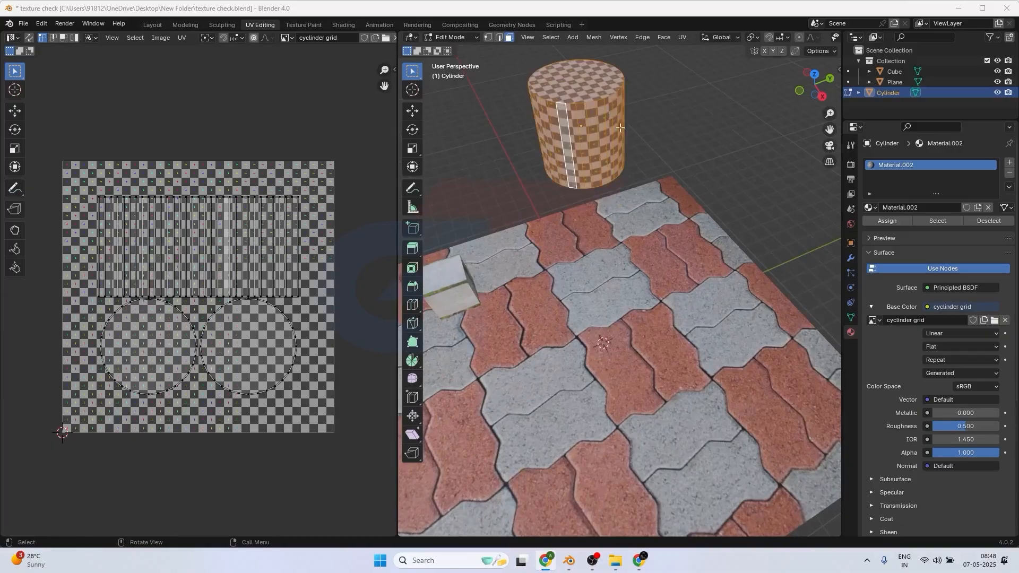
scroll(631, 257, up, 3)
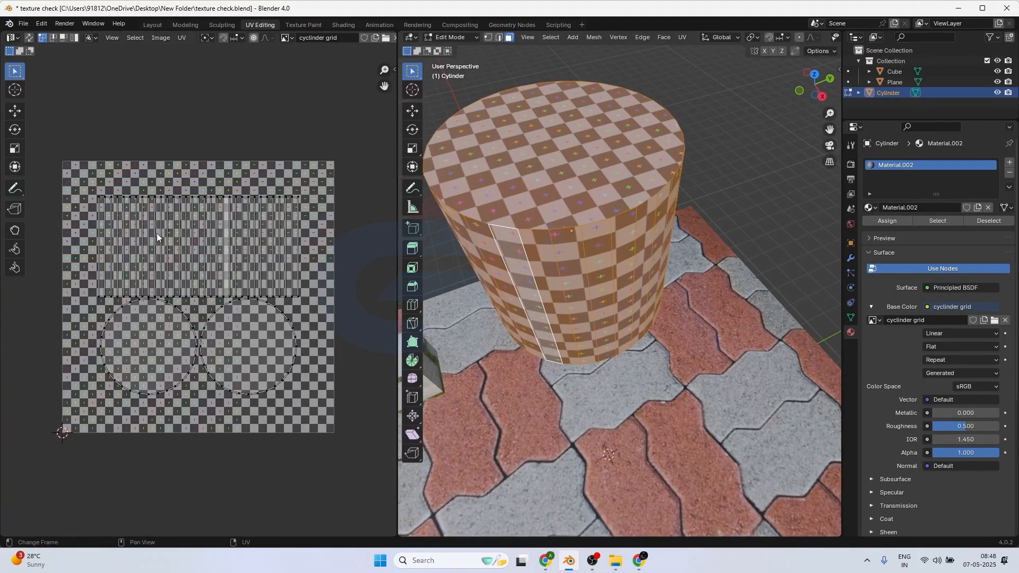
drag(46, 160, 378, 431)
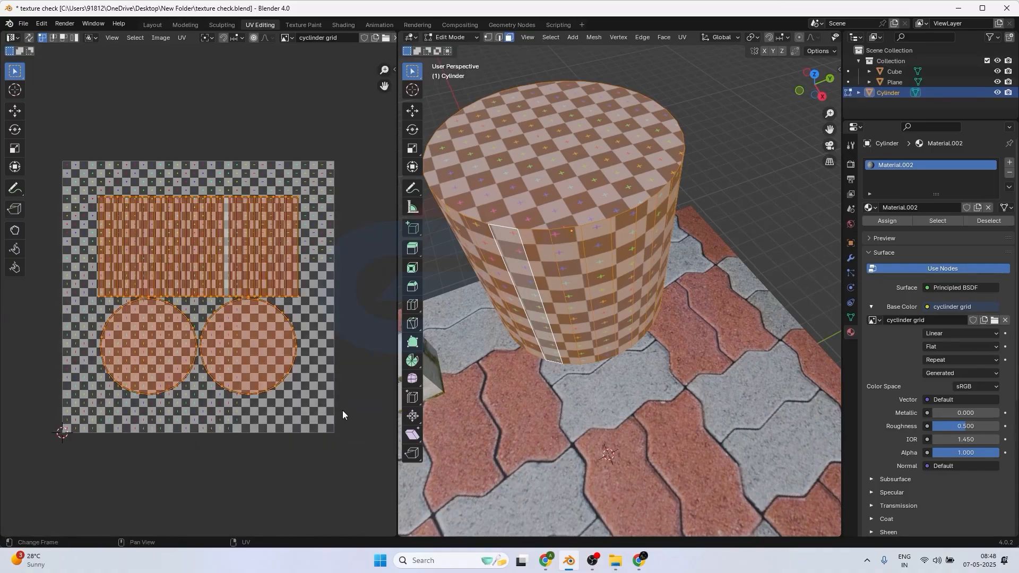
key(s)
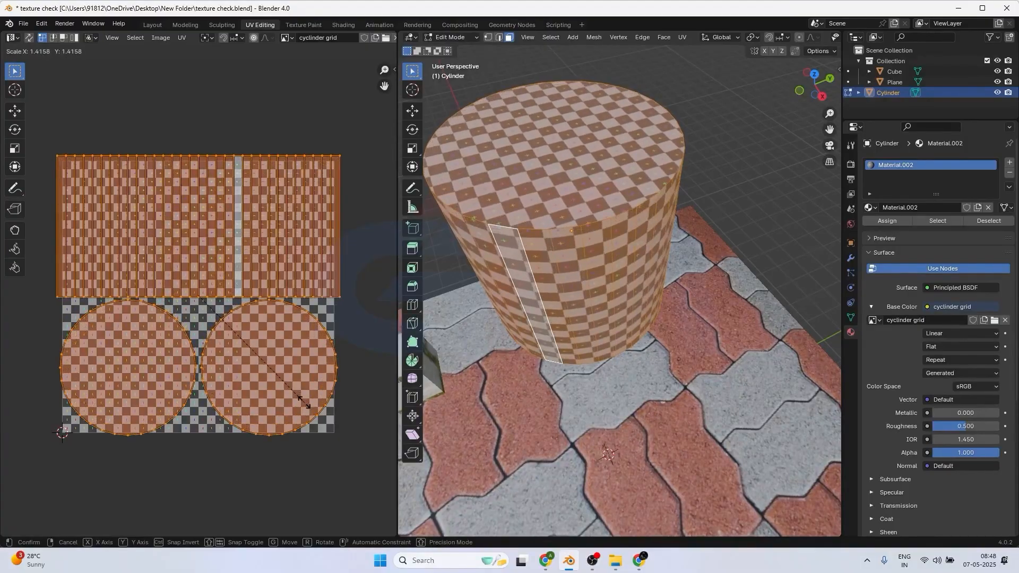
click(330, 419)
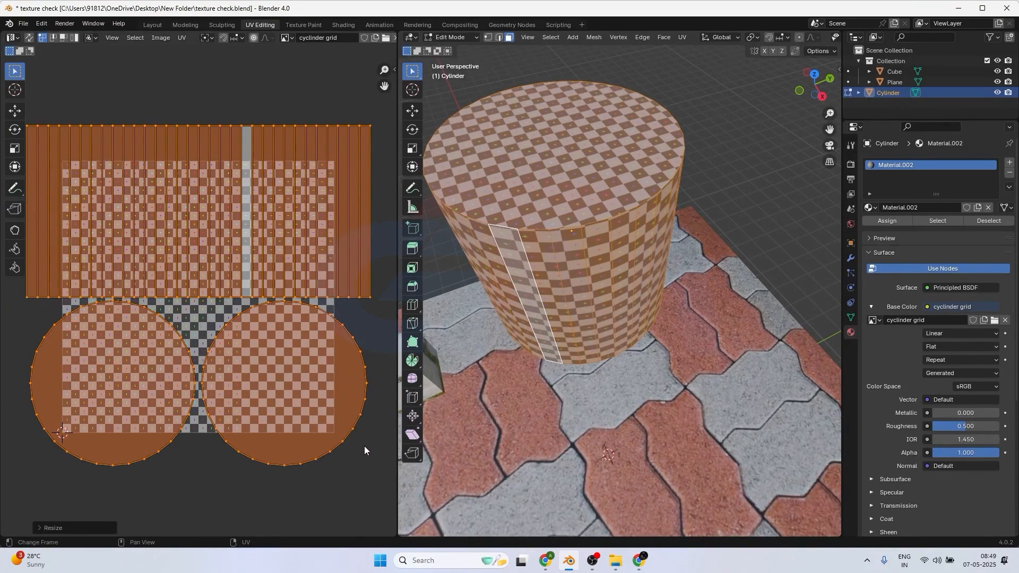
- Scale the entire UV layout down to a small area around the centre of the grid image
key(s)
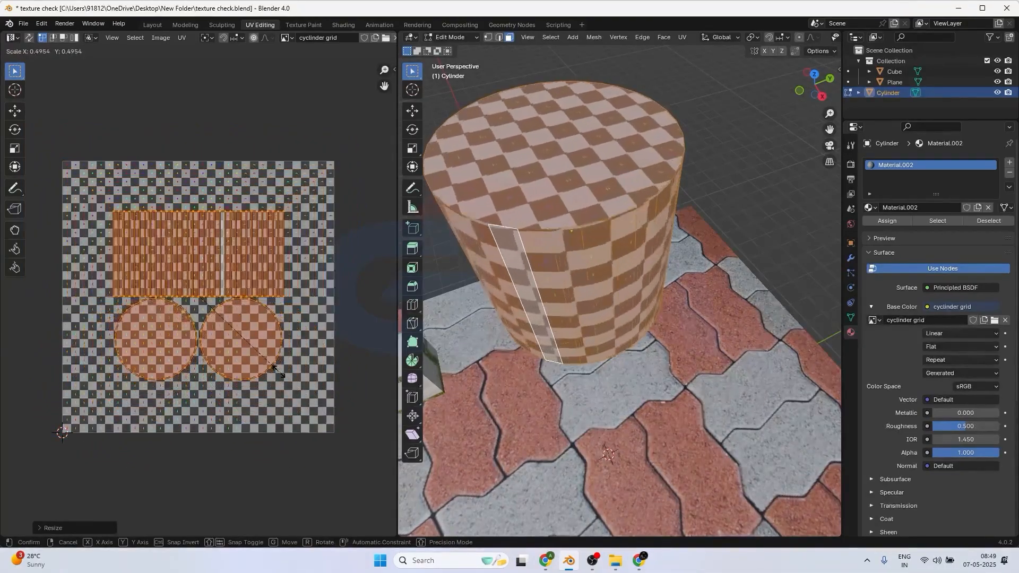
click(235, 340)
scroll(235, 313, up, 3)
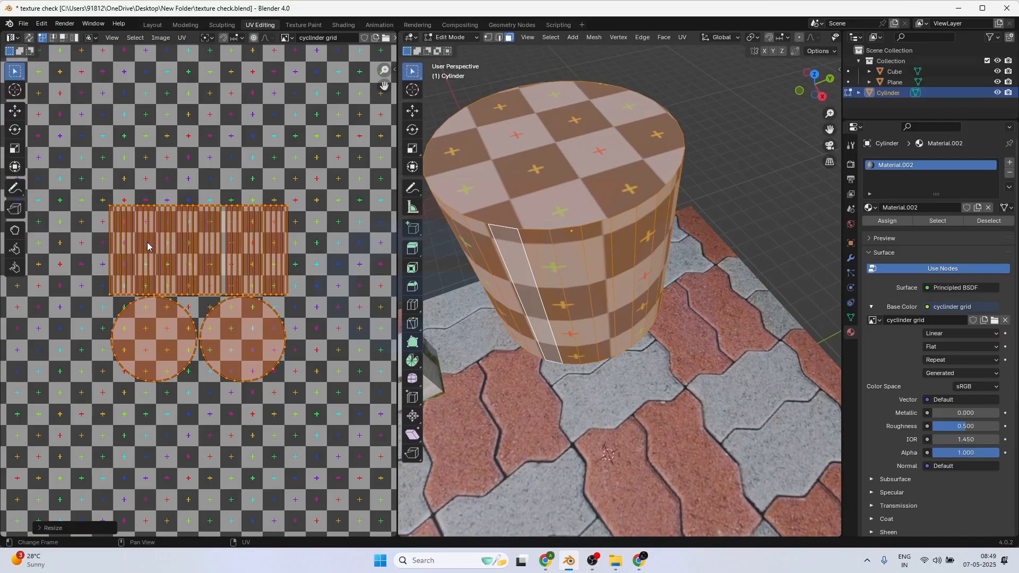
scroll(617, 261, down, 4)
scroll(292, 139, down, 5)
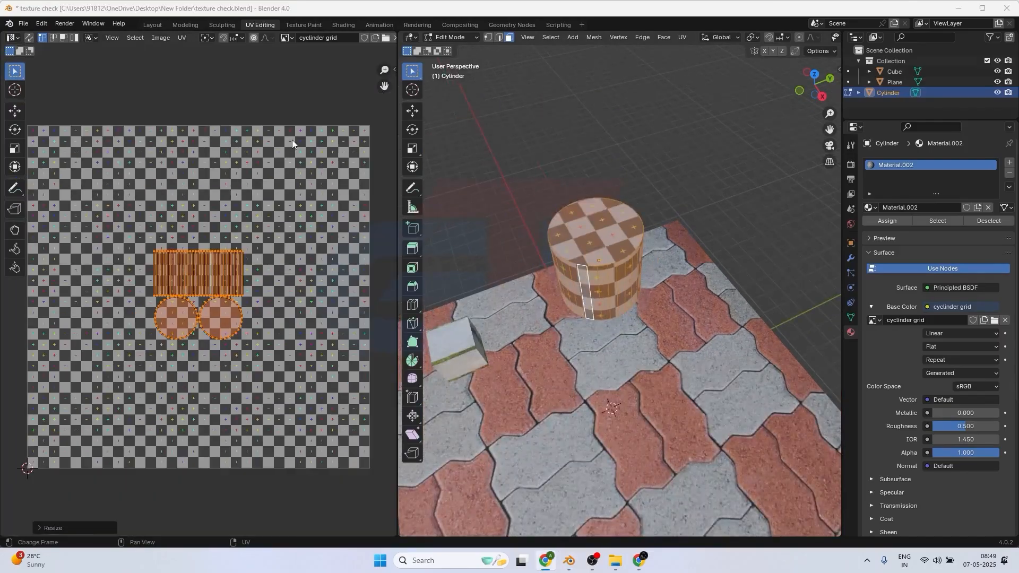
scroll(259, 232, up, 2)
- Clear the grid image from the UV editor by switching it to Render Result and unlinking that image
click(287, 37)
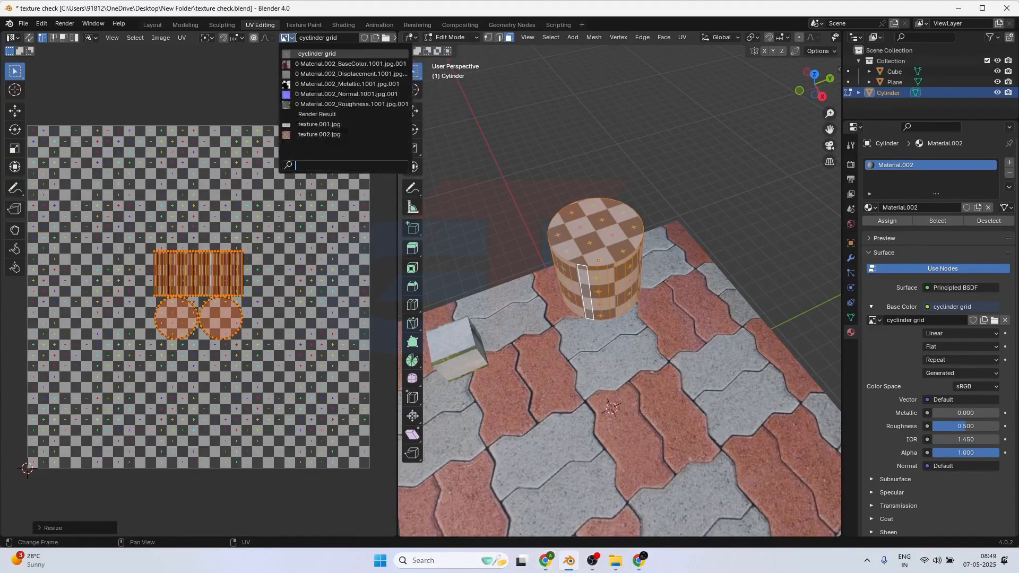
click(324, 115)
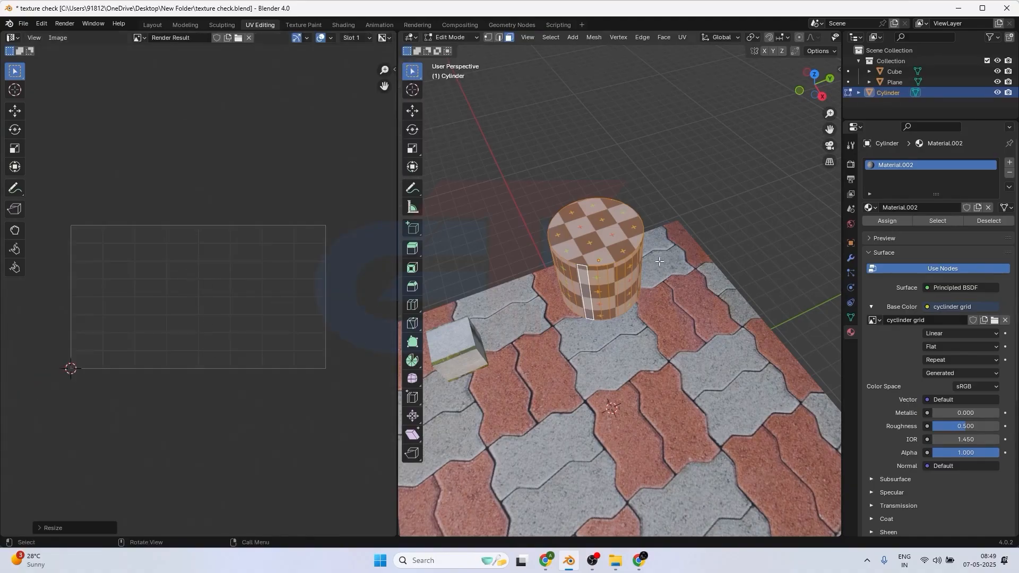
click(249, 38)
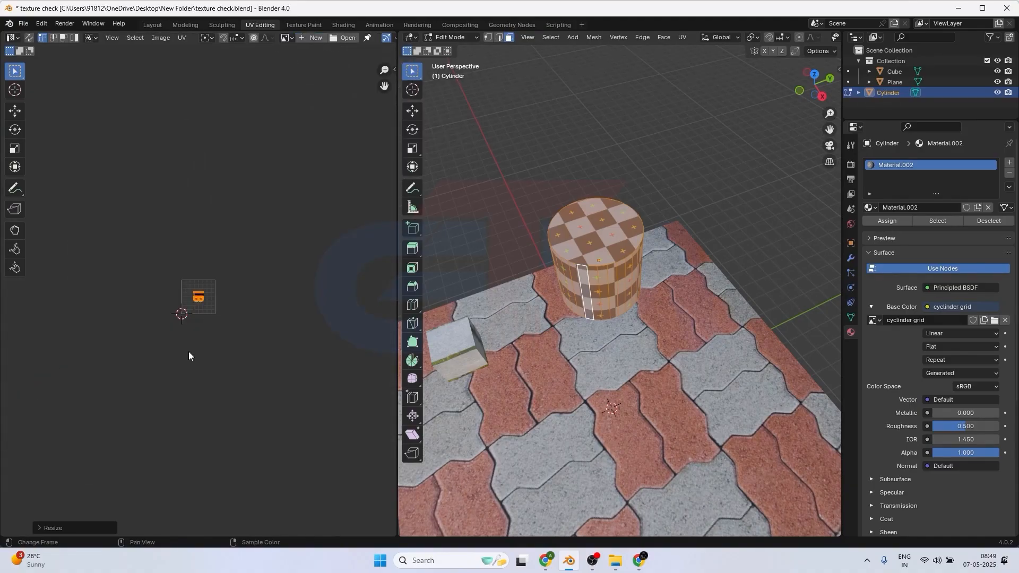
scroll(220, 326, up, 8)
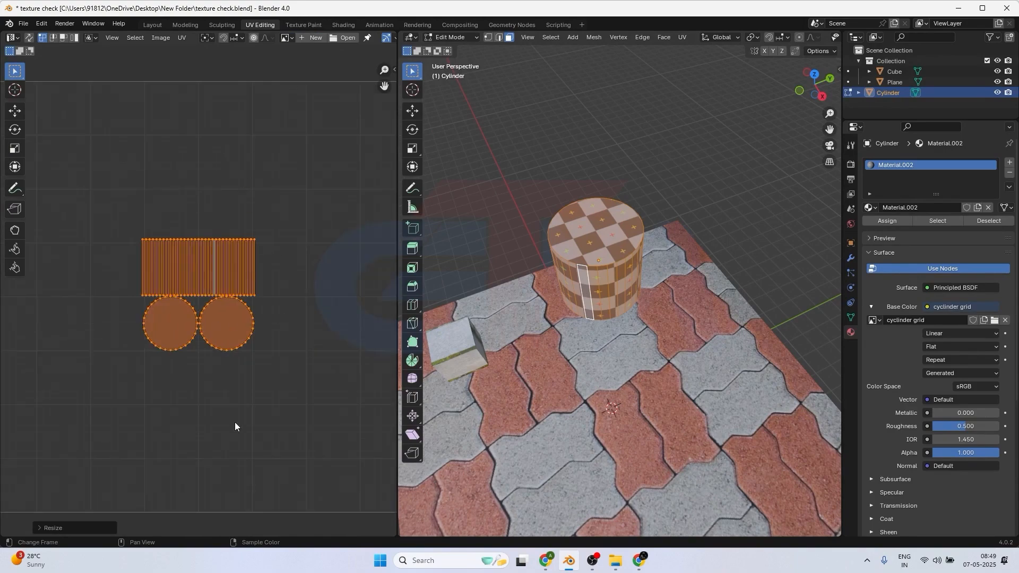
scroll(228, 303, up, 1)
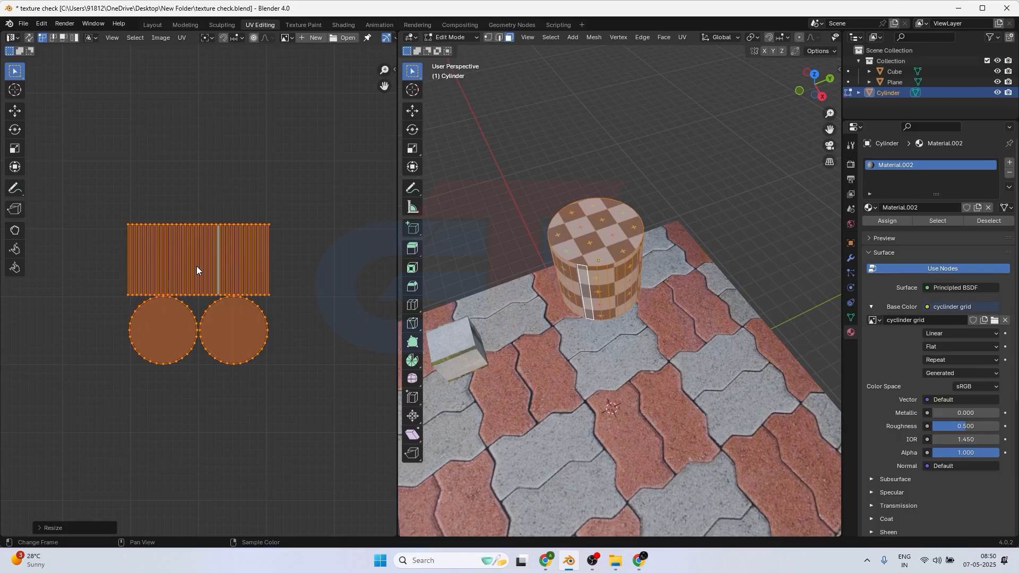
scroll(200, 270, down, 2)
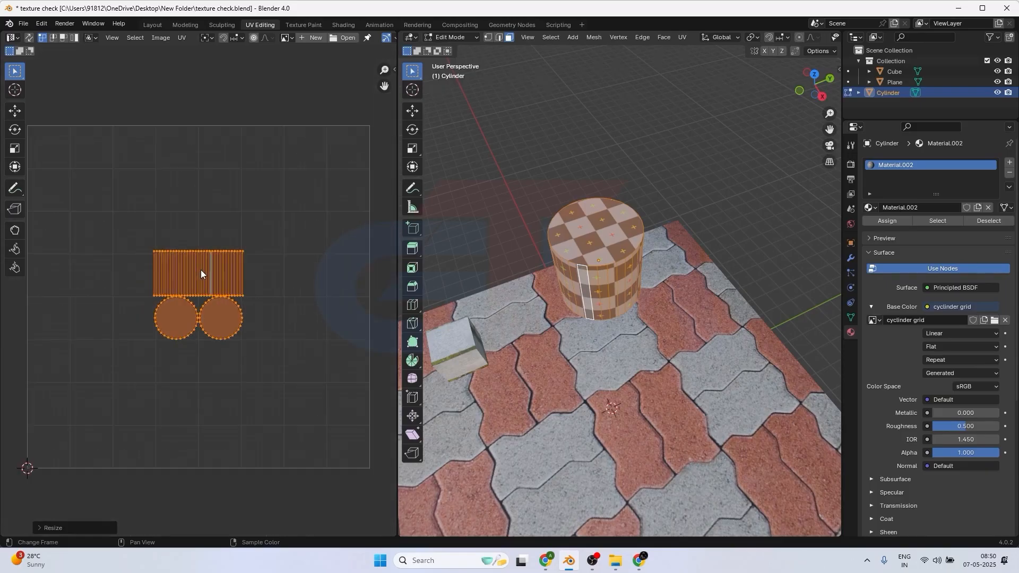
scroll(200, 270, up, 1)
scroll(240, 169, down, 2)
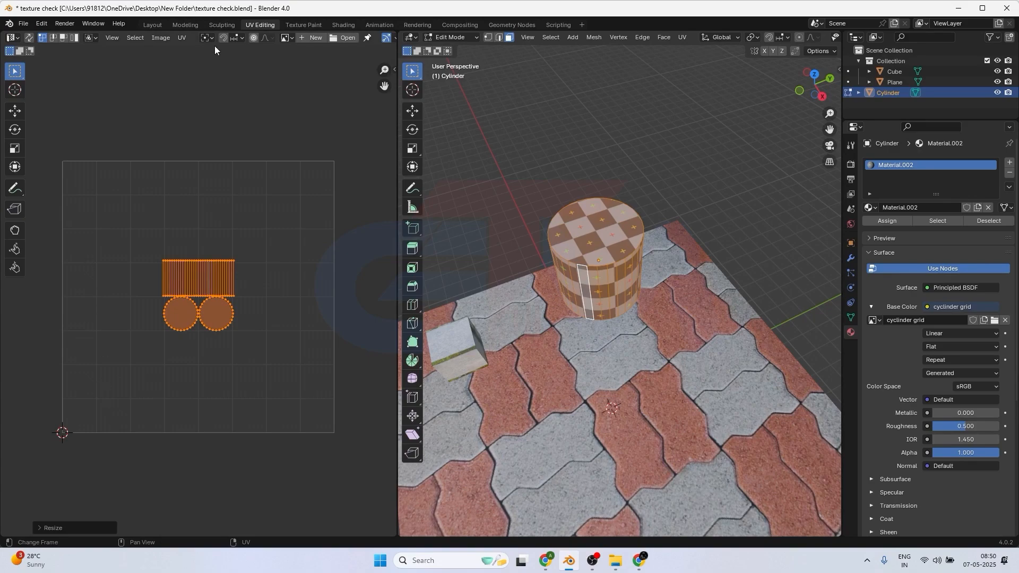
- Show the Material.002_Roughness image and the texture 002.jpg paving image in turn behind the cylinder's UV layout
click(294, 37)
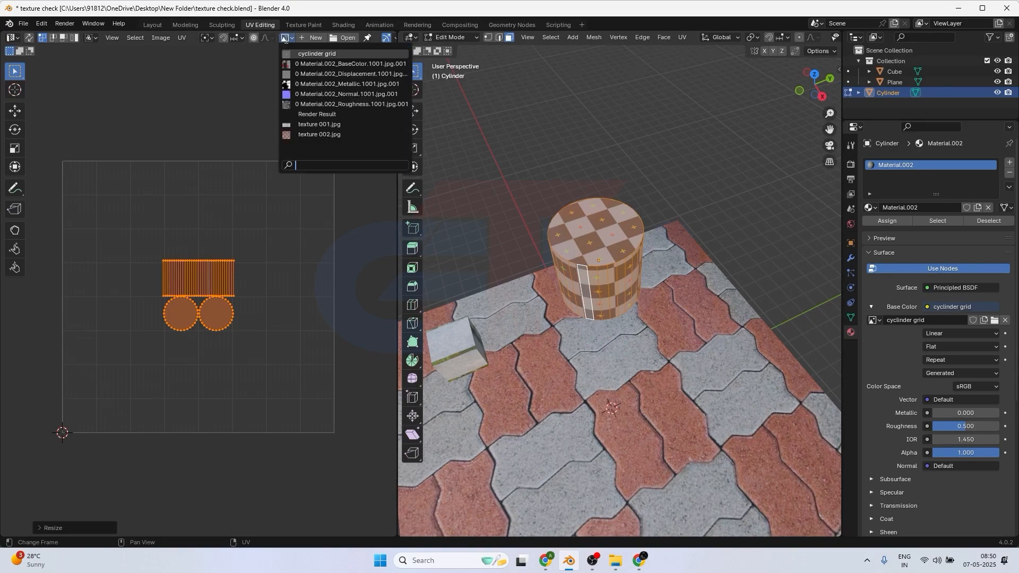
click(310, 104)
scroll(215, 320, down, 10)
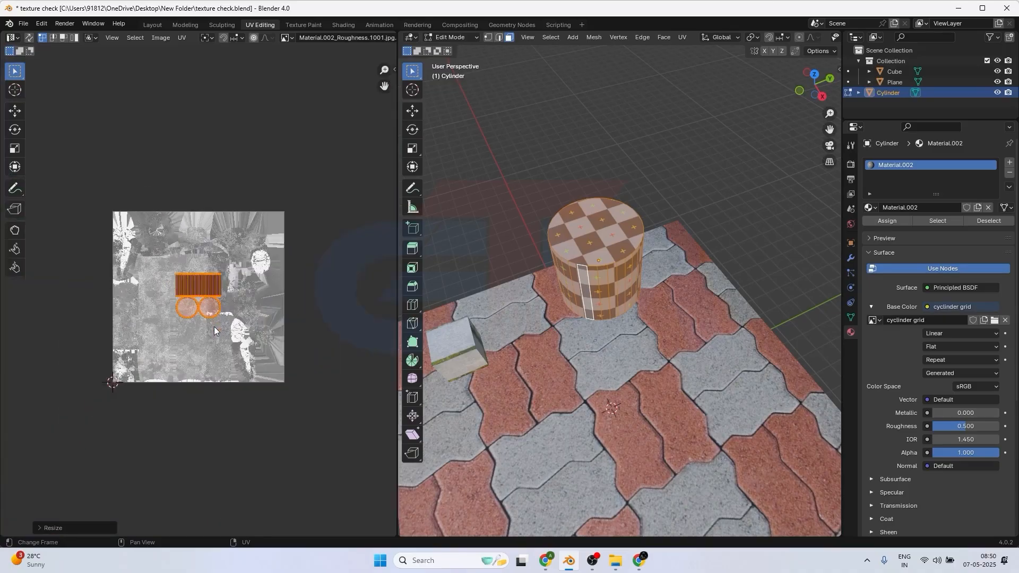
scroll(215, 326, up, 2)
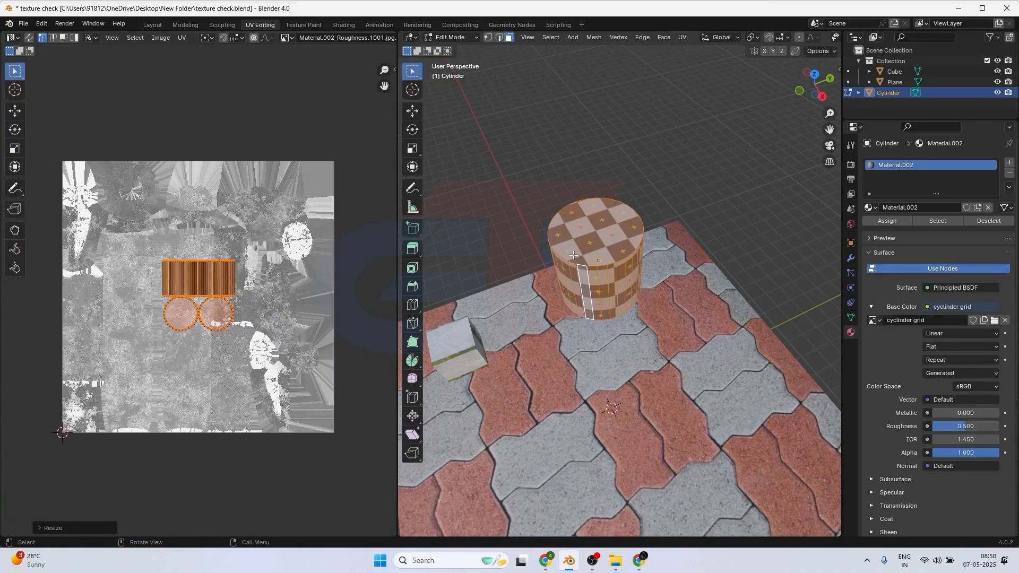
scroll(311, 109, up, 2)
scroll(311, 110, down, 1)
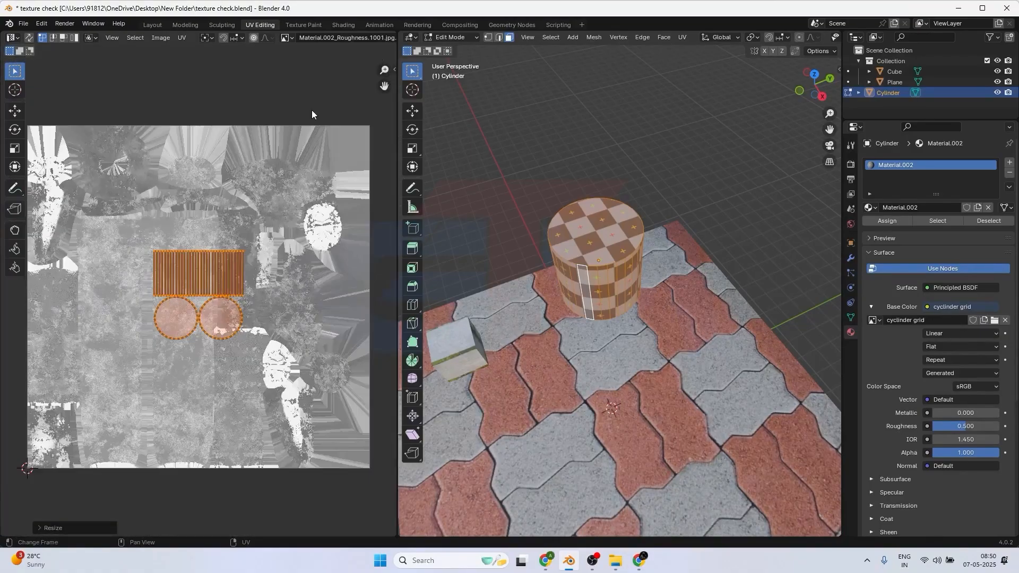
click(287, 38)
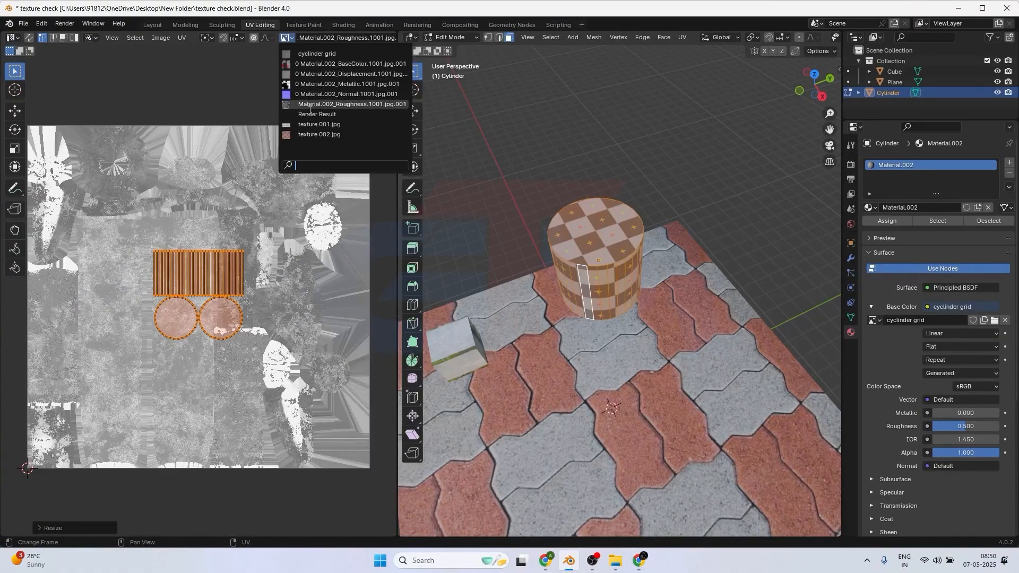
click(313, 135)
scroll(247, 317, up, 9)
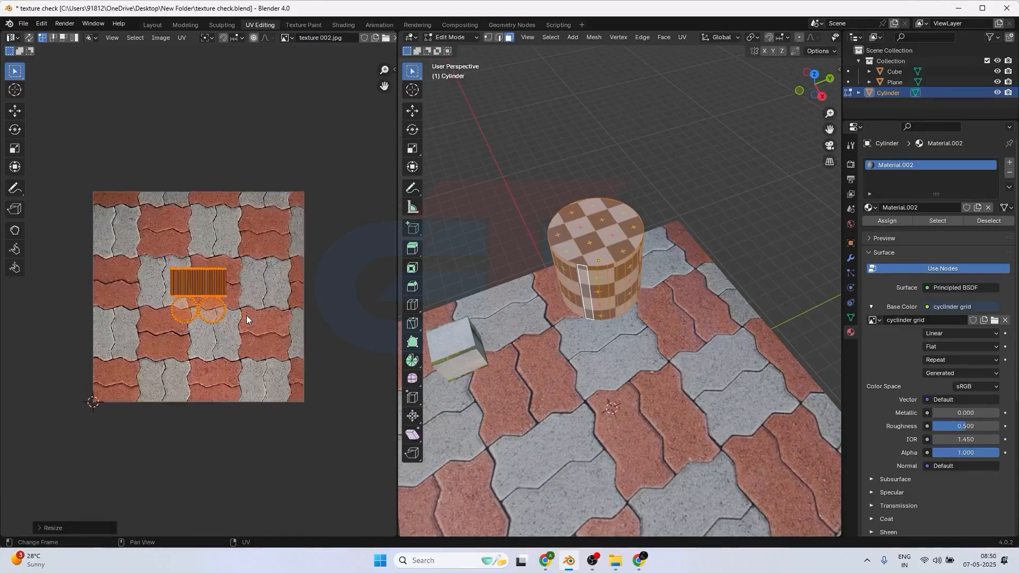
scroll(195, 279, down, 3)
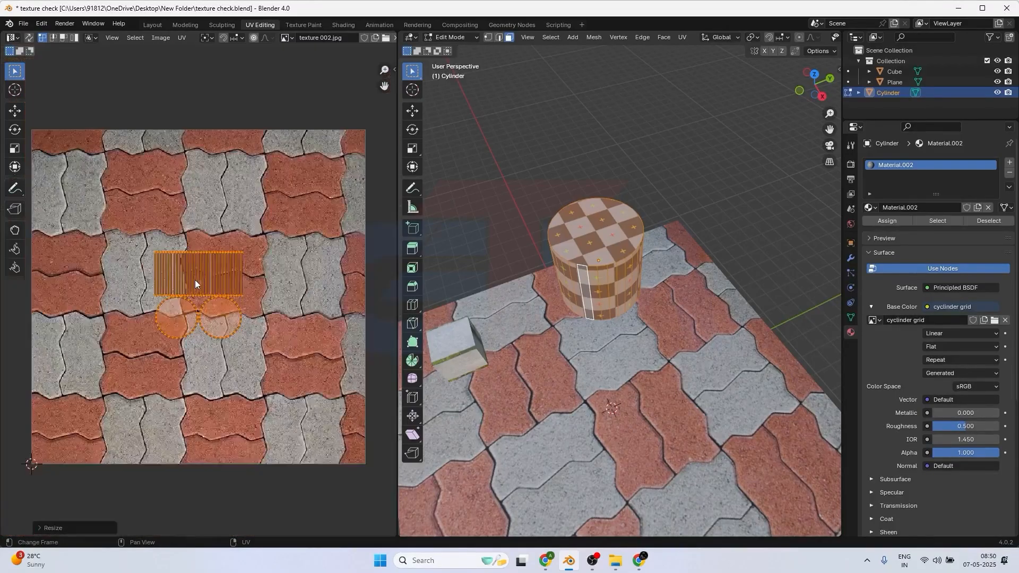
- Set the UV editor's image back to cyclinder grid behind the UV layout
click(287, 37)
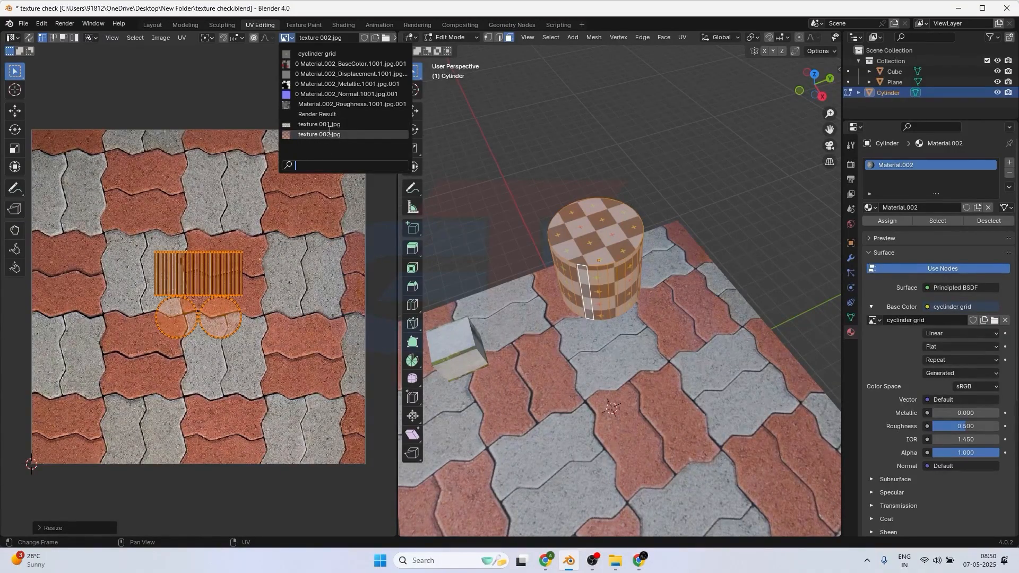
click(327, 54)
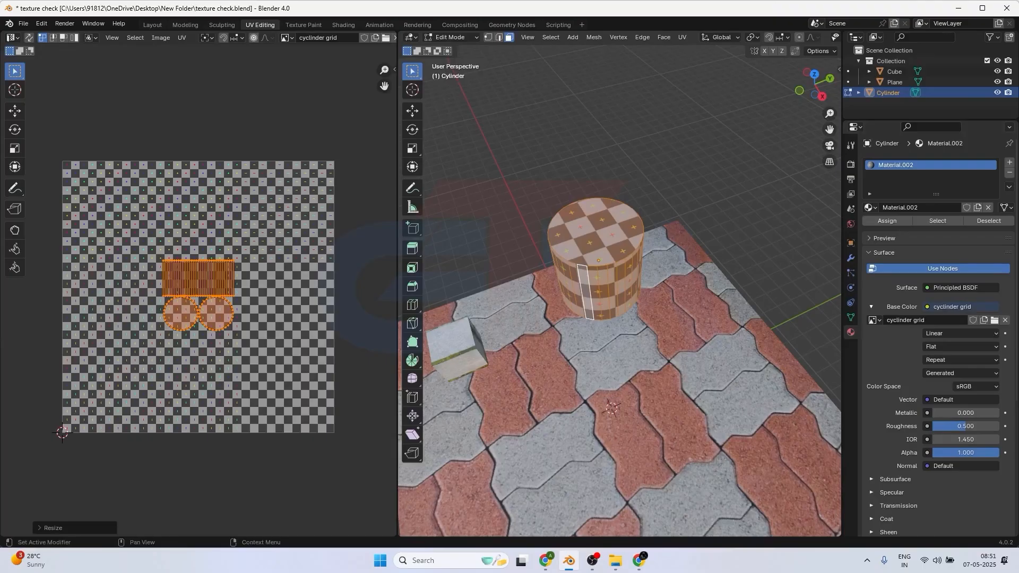
scroll(263, 312, up, 2)
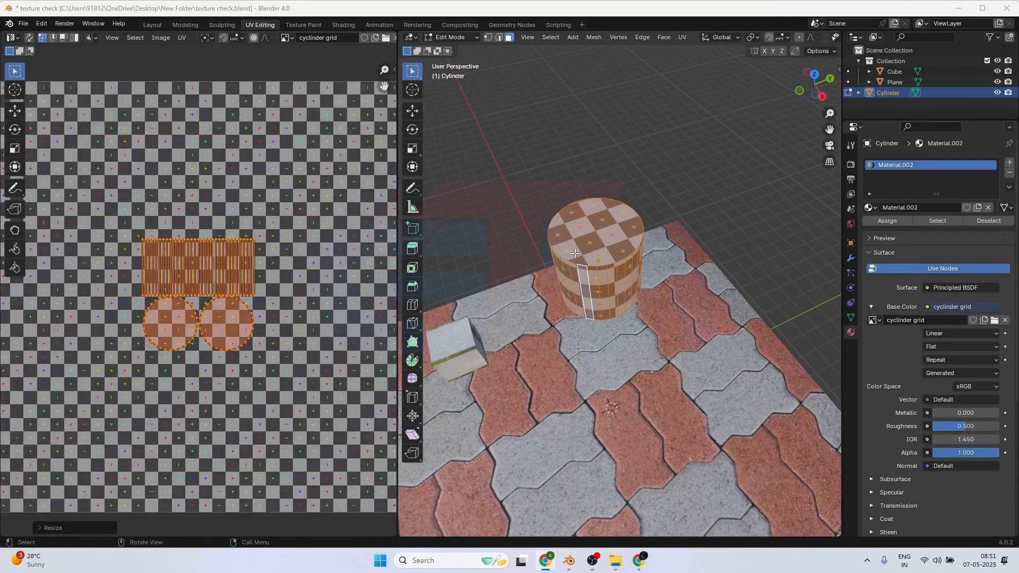
- Compare the UV islands of the top cap and a side face, and scale the cap's island down to about 60%
click(608, 250)
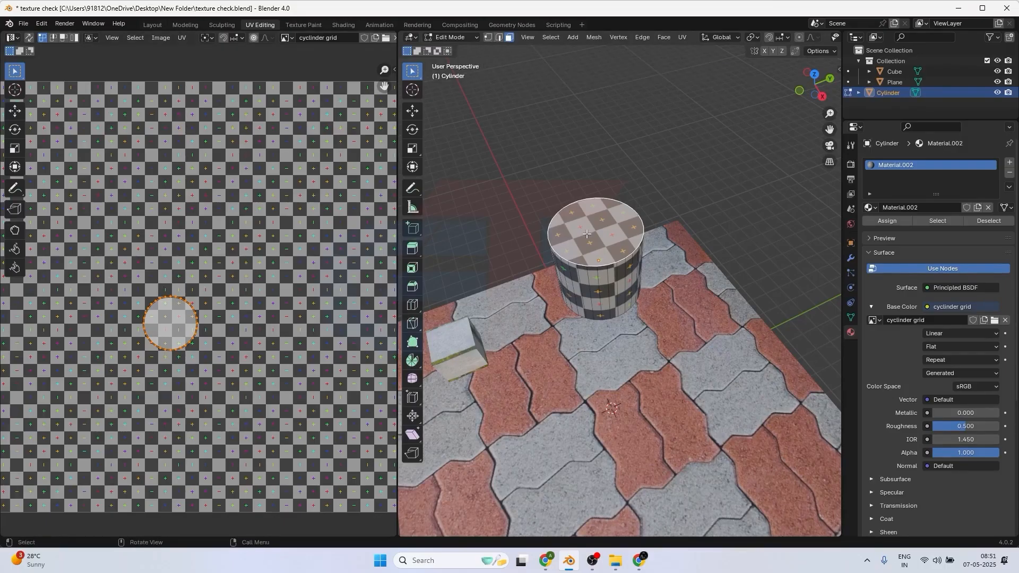
click(610, 288)
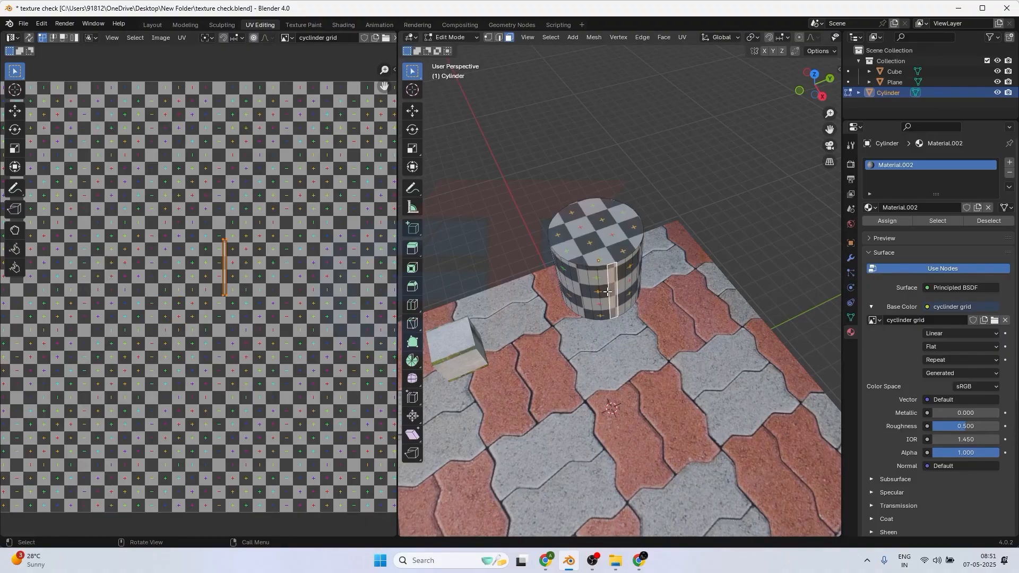
click(590, 236)
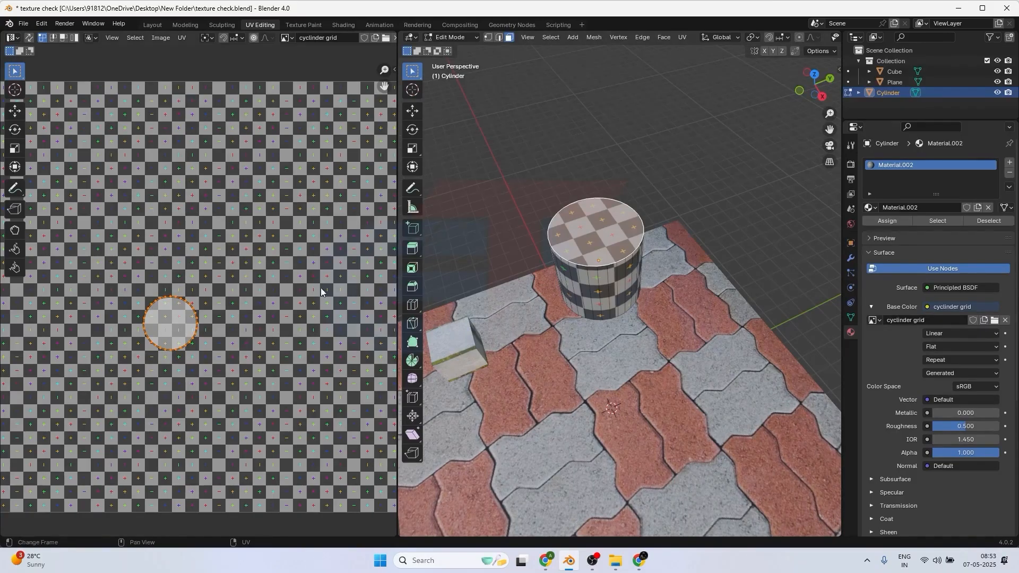
scroll(637, 275, up, 5)
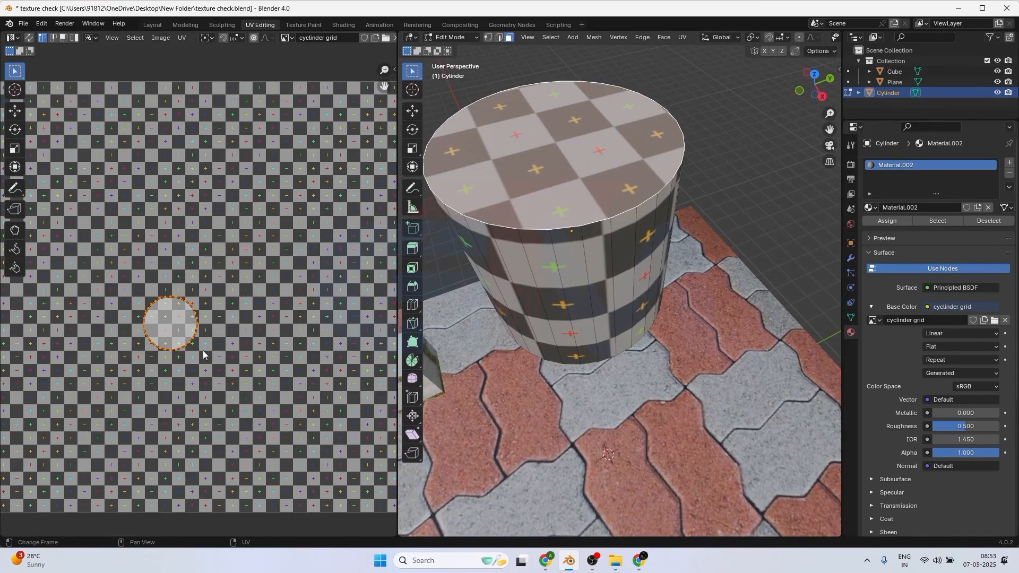
key(s)
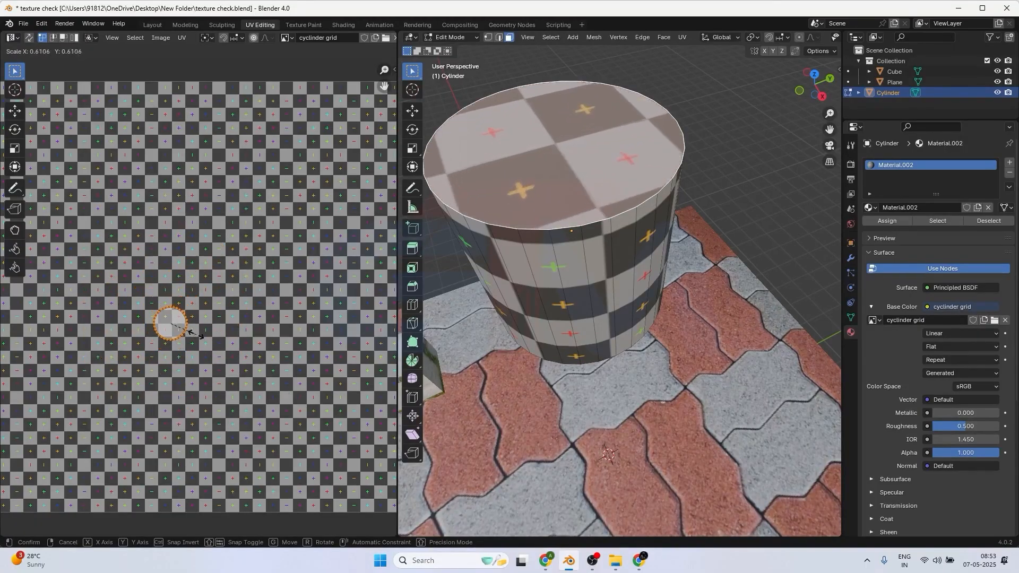
click(193, 334)
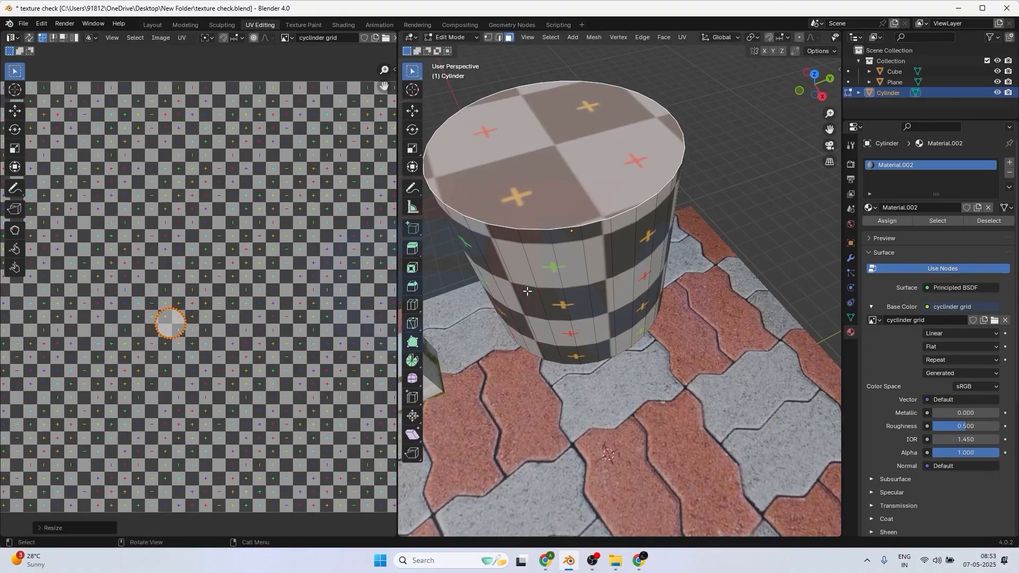
- Select one front side face of the cylinder and scale its narrow UV island up to nearly three times its size
click(567, 288)
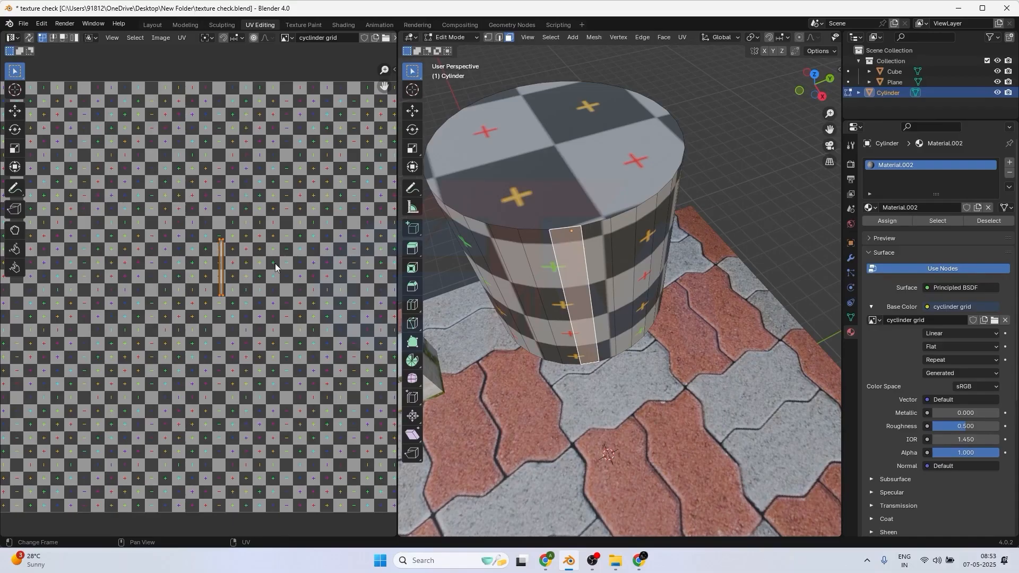
key(s)
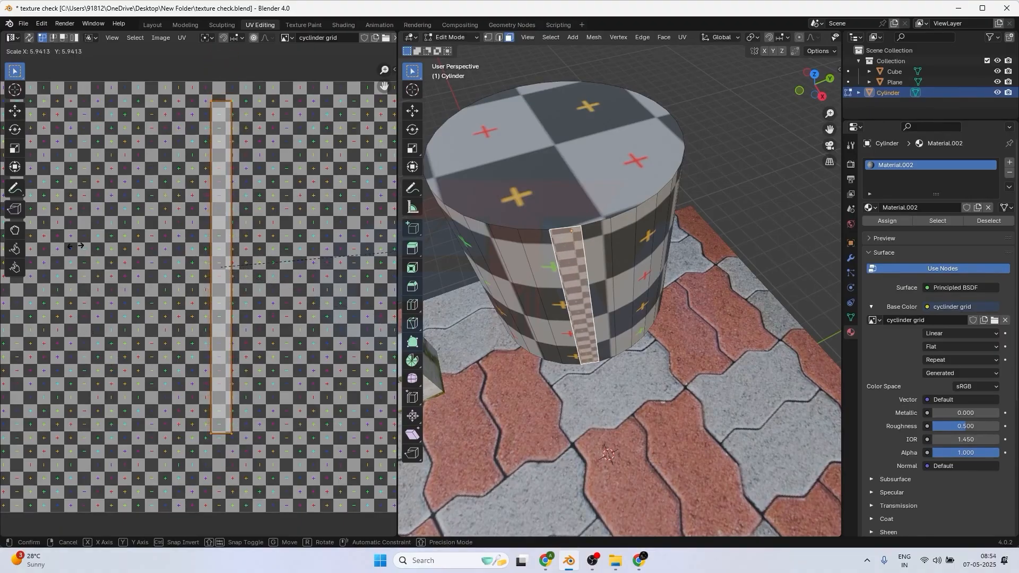
click(341, 277)
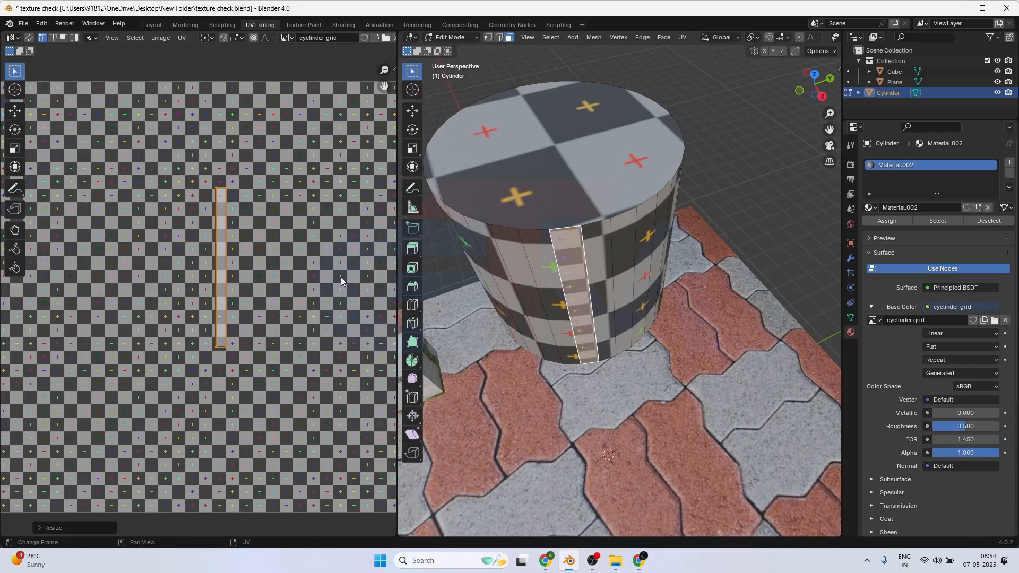
- Move the side face's UV island up over the grid image and rotate it to a diagonal position
key(g)
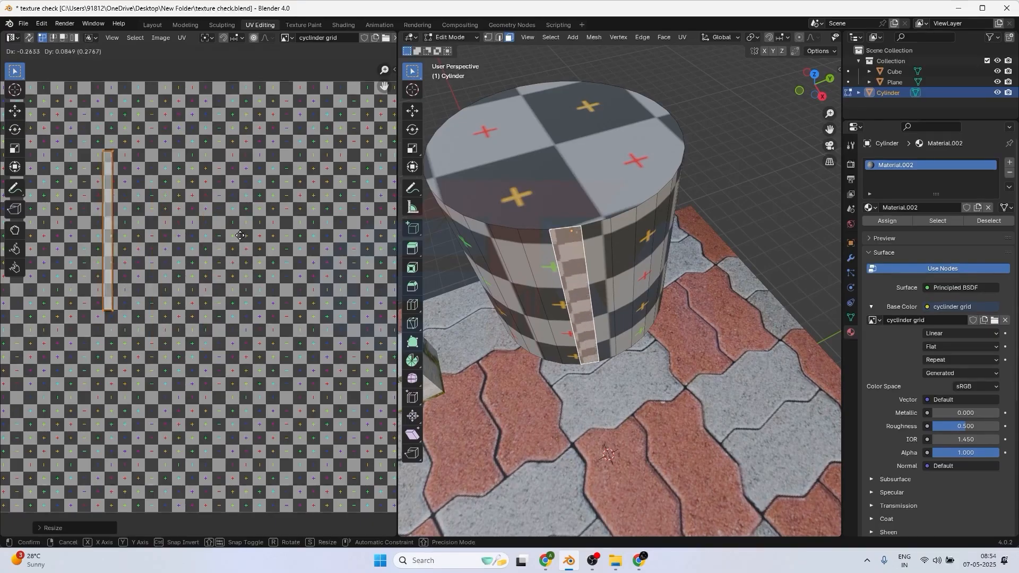
click(298, 227)
key(r)
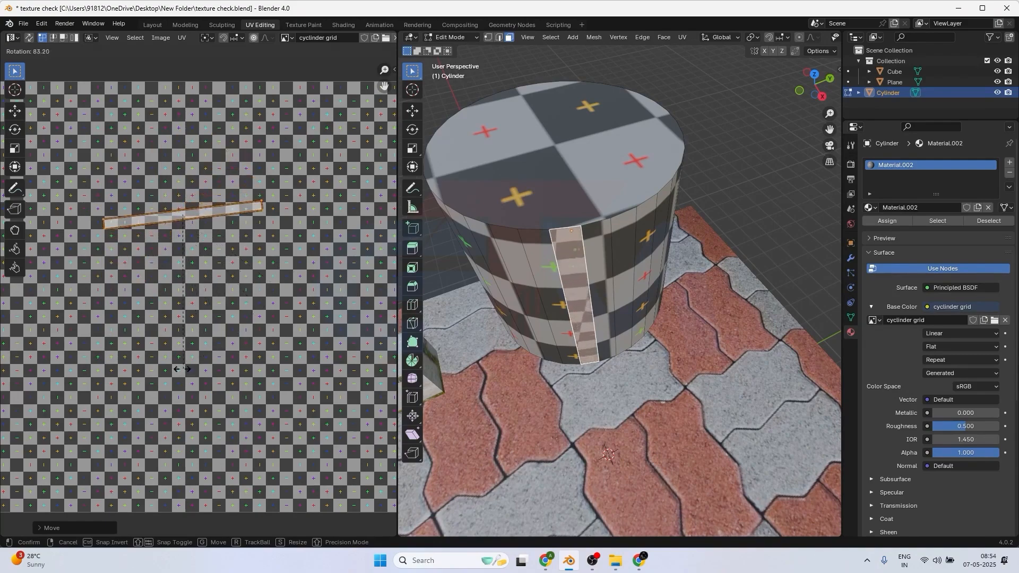
click(288, 320)
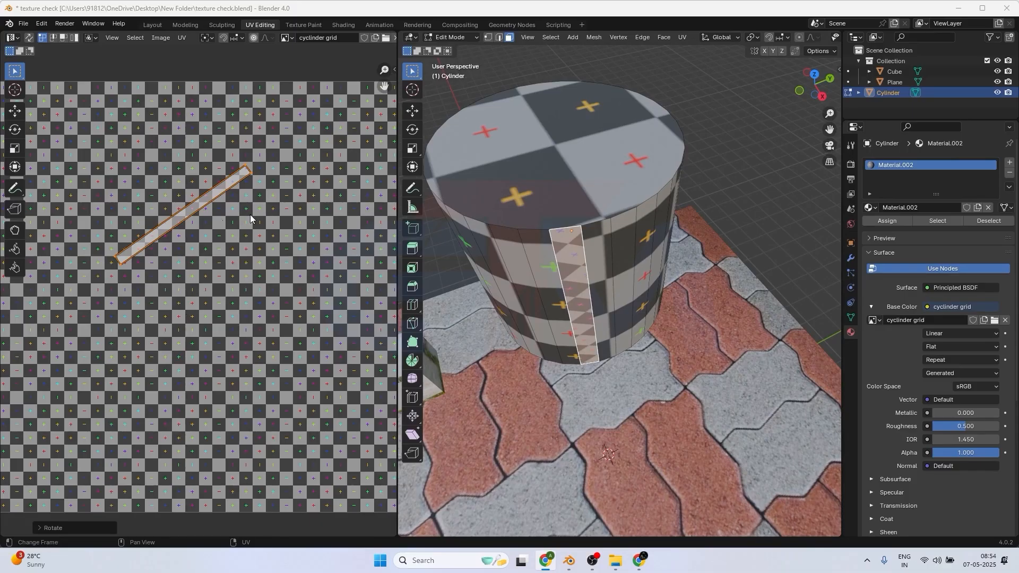
- Select all the cylinder's faces to examine the complete UV layout with its altered islands
scroll(649, 212, down, 5)
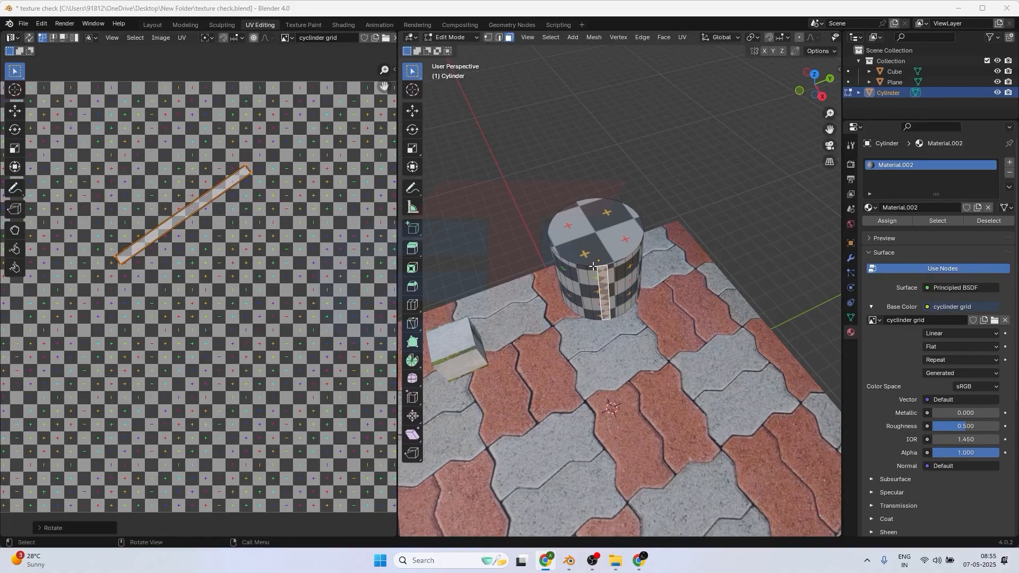
click(581, 279)
key(a)
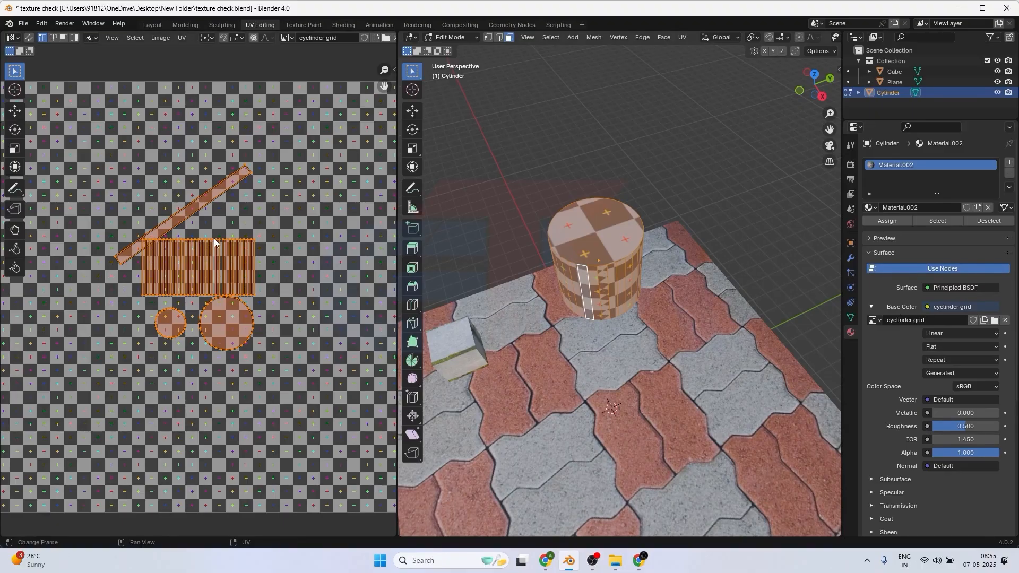
- Return to the Layout workspace and delete the cylinder from the scene
click(152, 25)
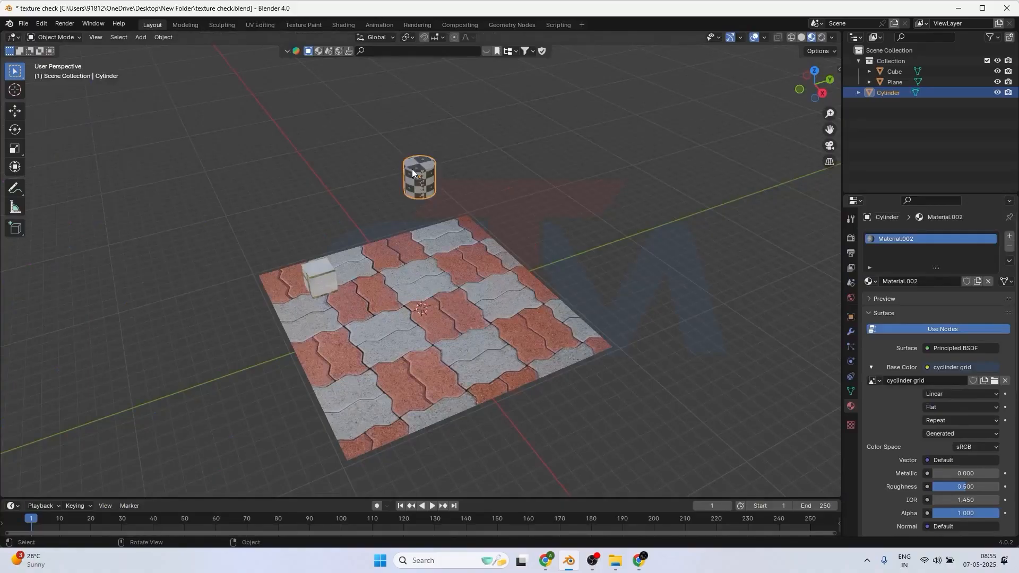
key(Delete)
scroll(561, 256, up, 3)
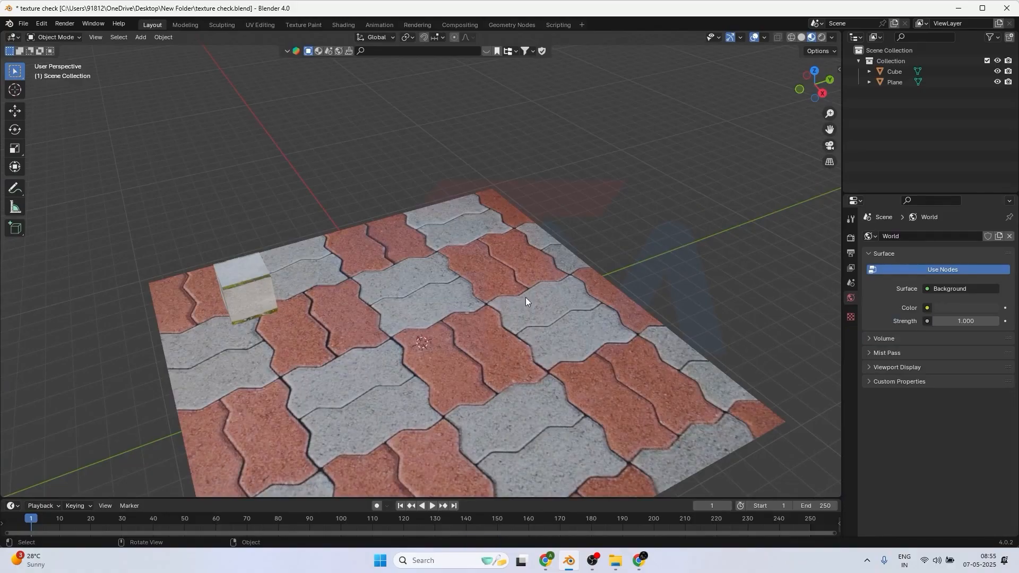
scroll(597, 351, down, 3)
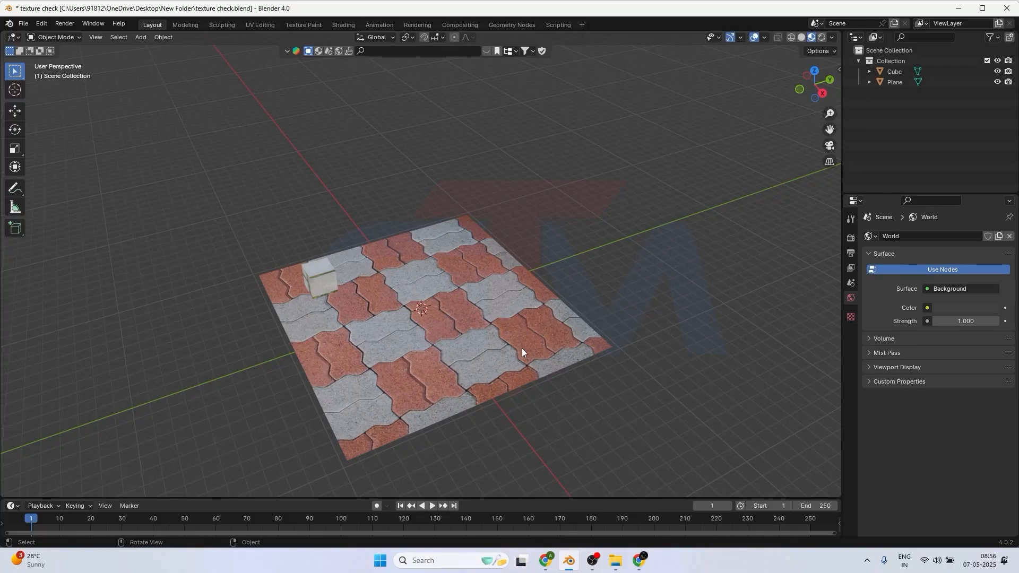
- Add a 2 m cube at the centre of the paved plane and raise it about 5.5 m along the Z axis
scroll(332, 307, up, 2)
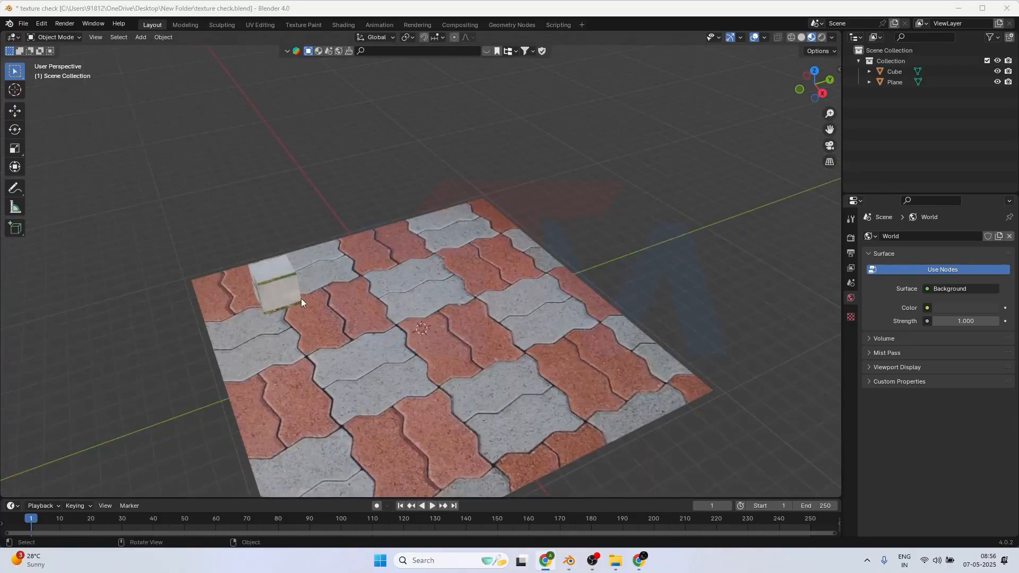
click(433, 334)
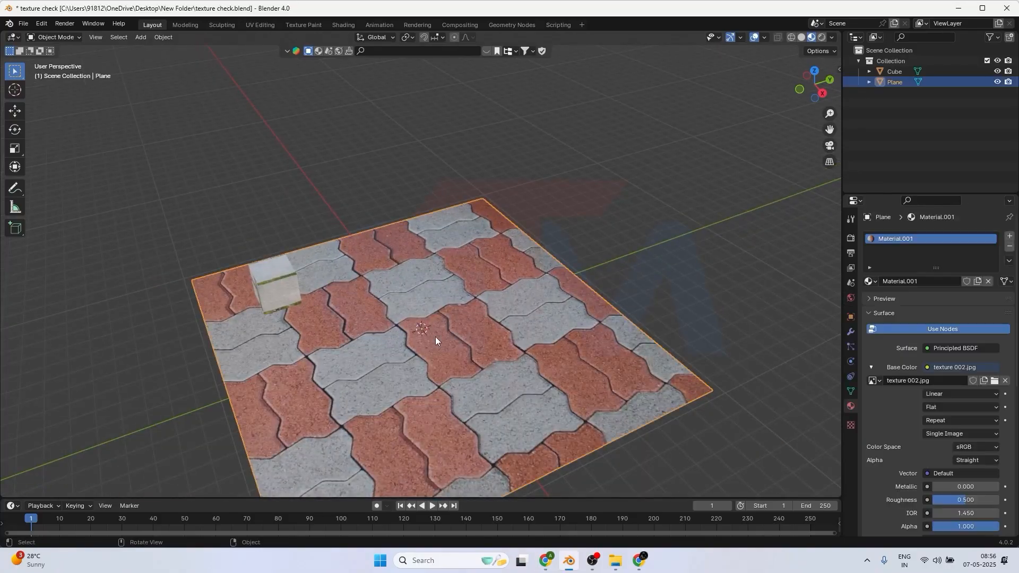
key(shift+a)
mouse_move(441, 266)
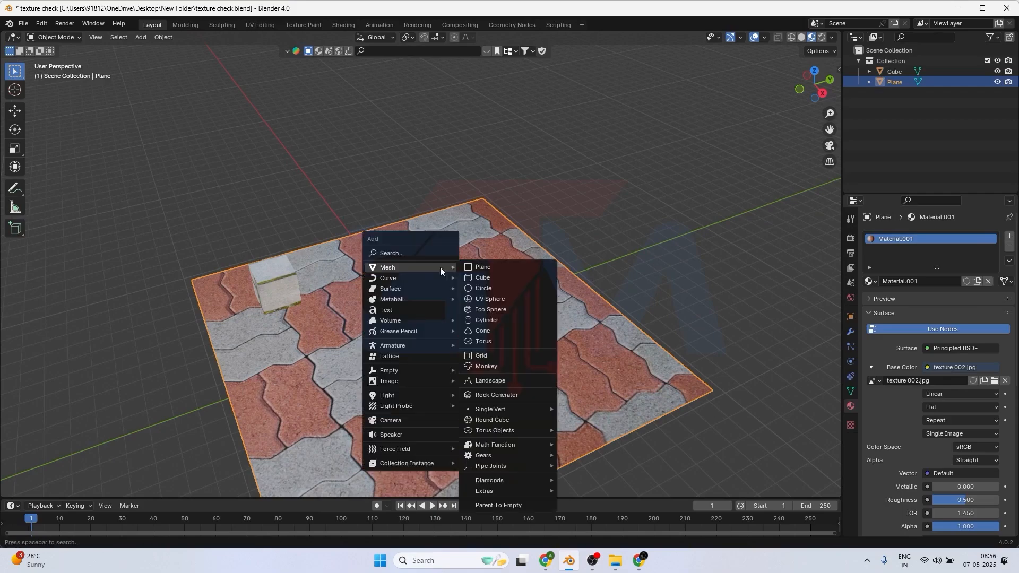
click(493, 278)
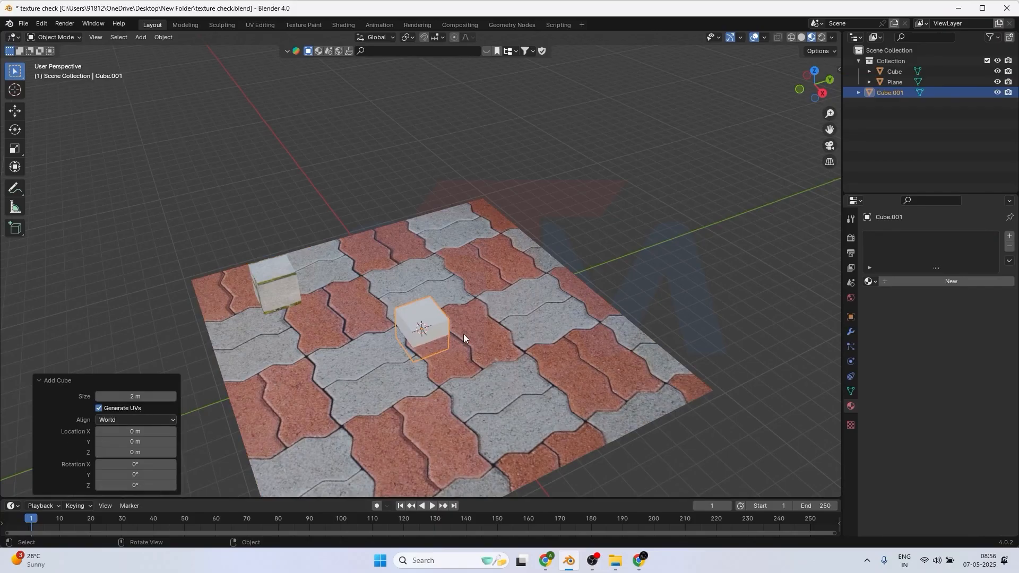
key(g)
key(z)
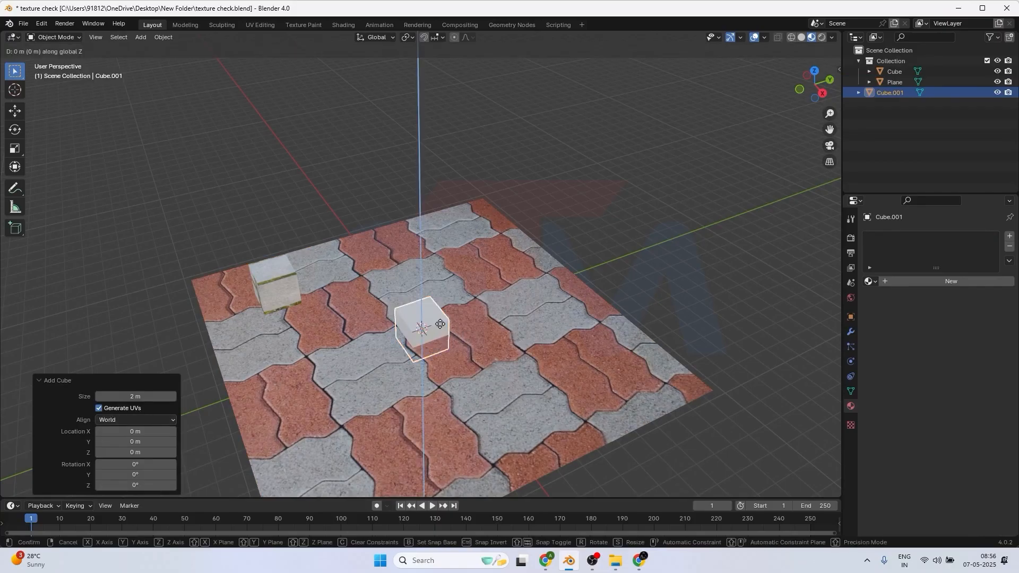
click(452, 233)
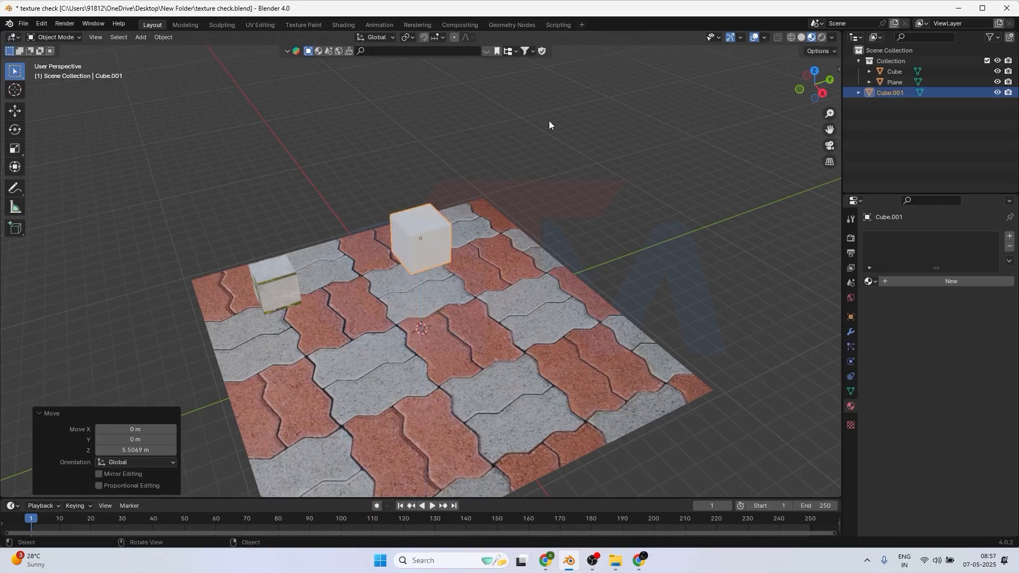
- Switch to the UV Editing workspace and select the new cube's entire cross-shaped UV layout
click(260, 24)
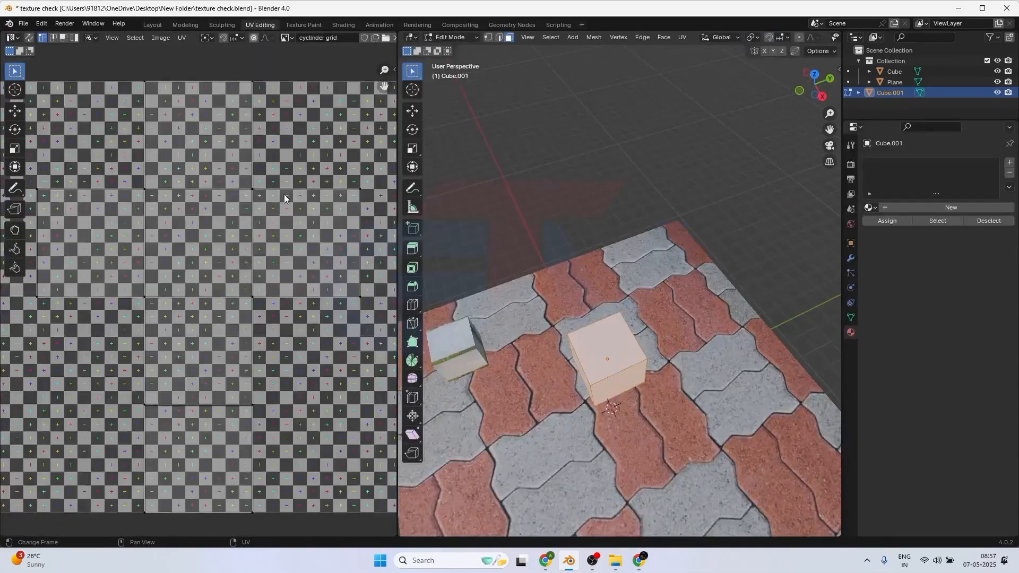
scroll(284, 194, down, 3)
drag(179, 206, 346, 489)
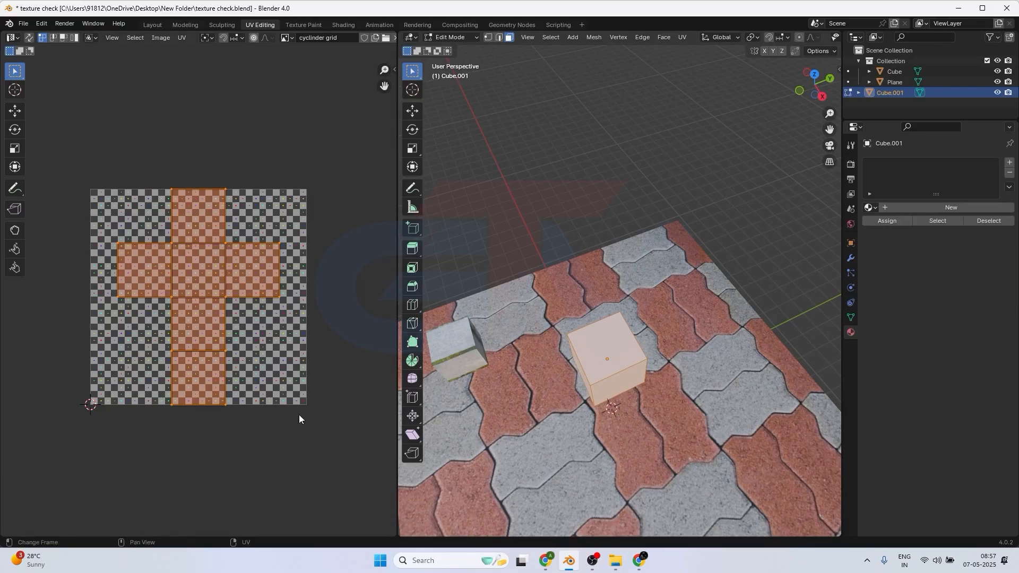
- Widen the UV editor and unlink the cylinder grid image to leave its background empty
key(alt+Tab)
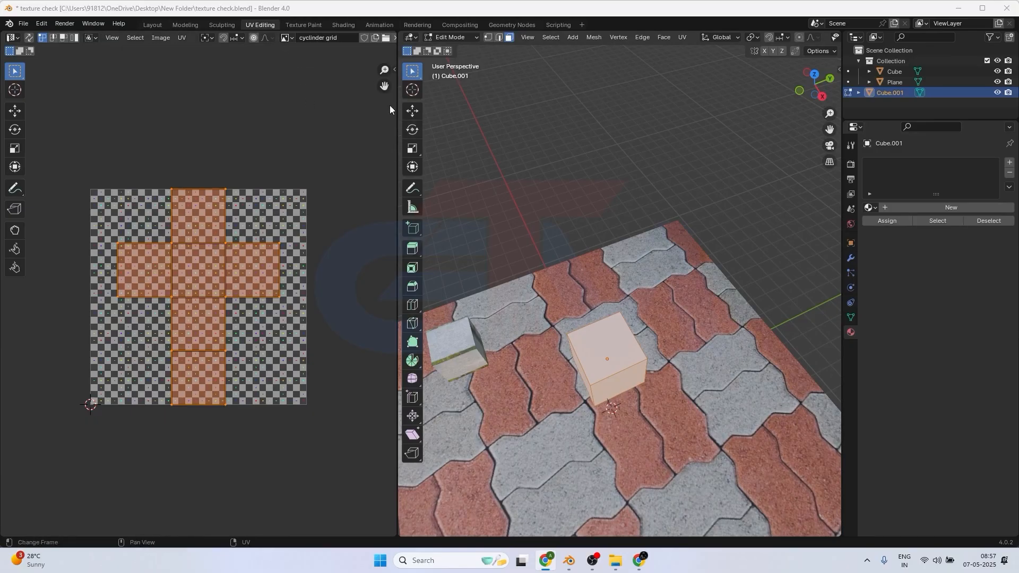
drag(396, 115, 450, 115)
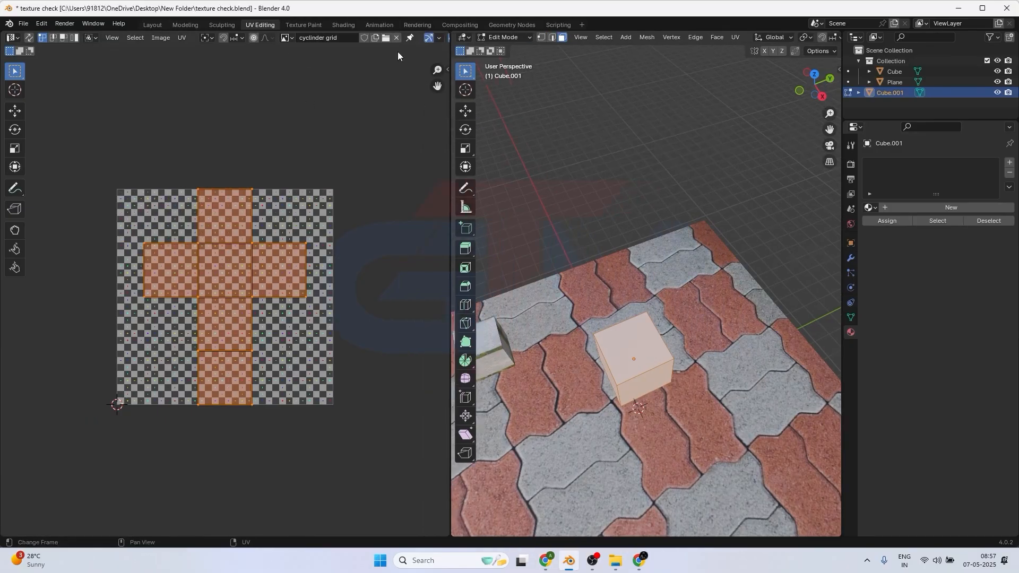
click(396, 38)
scroll(234, 324, up, 6)
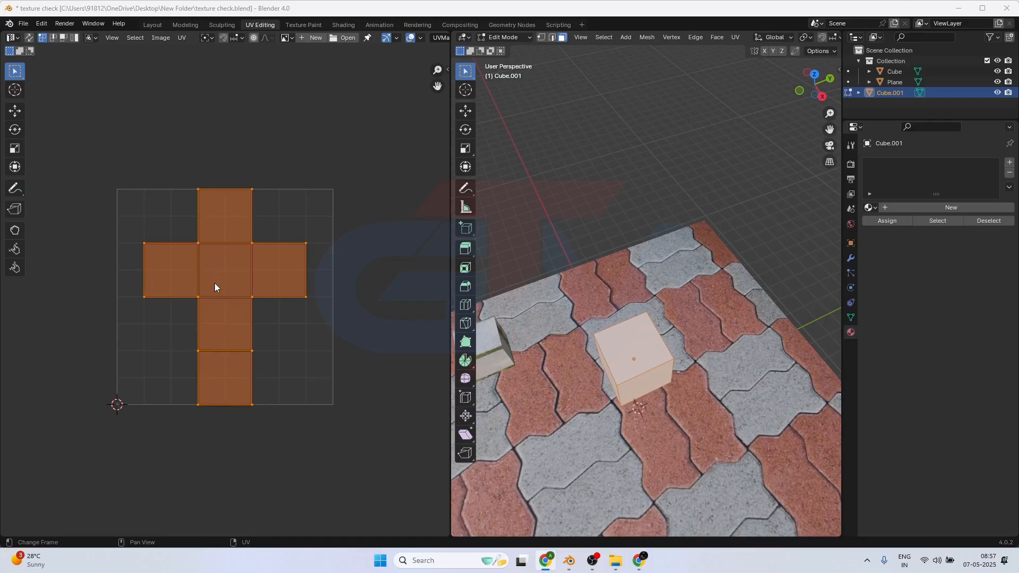
- Show the new cube's UV Maps list in its mesh data properties
click(850, 317)
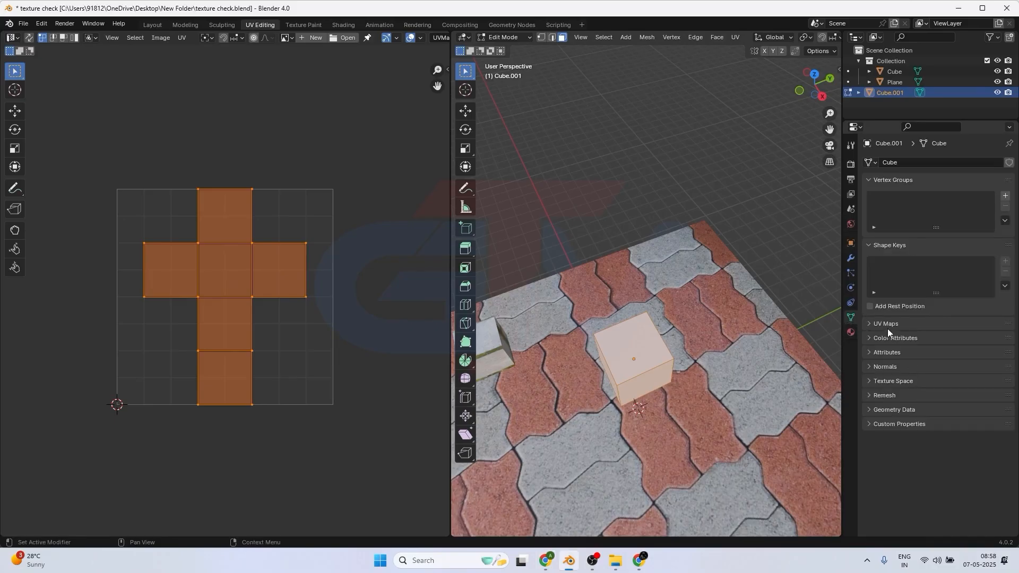
click(870, 324)
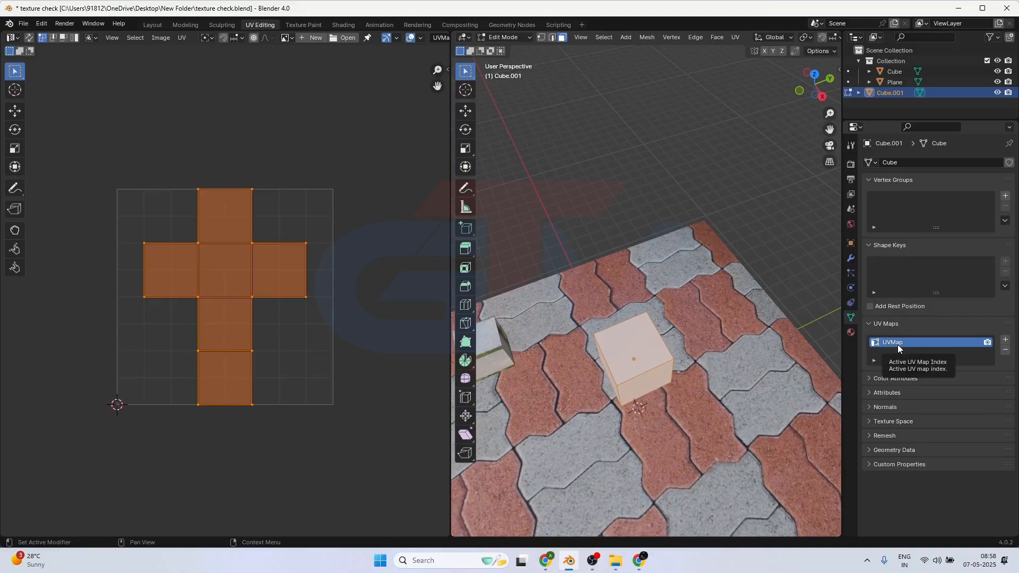
- Add two extra UV maps to the cube and remove both of them again
click(1004, 340)
click(1005, 340)
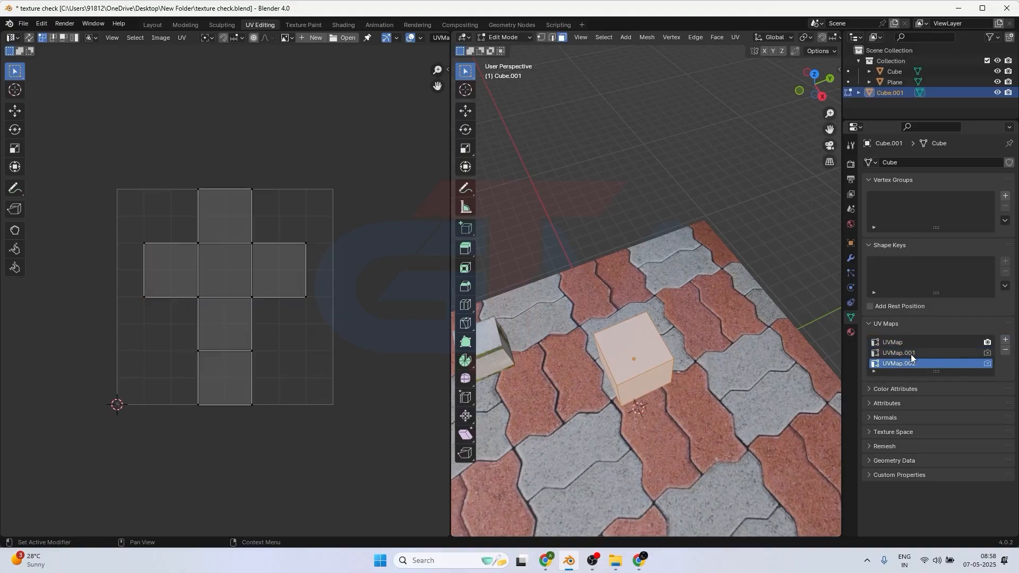
click(1005, 350)
click(1004, 351)
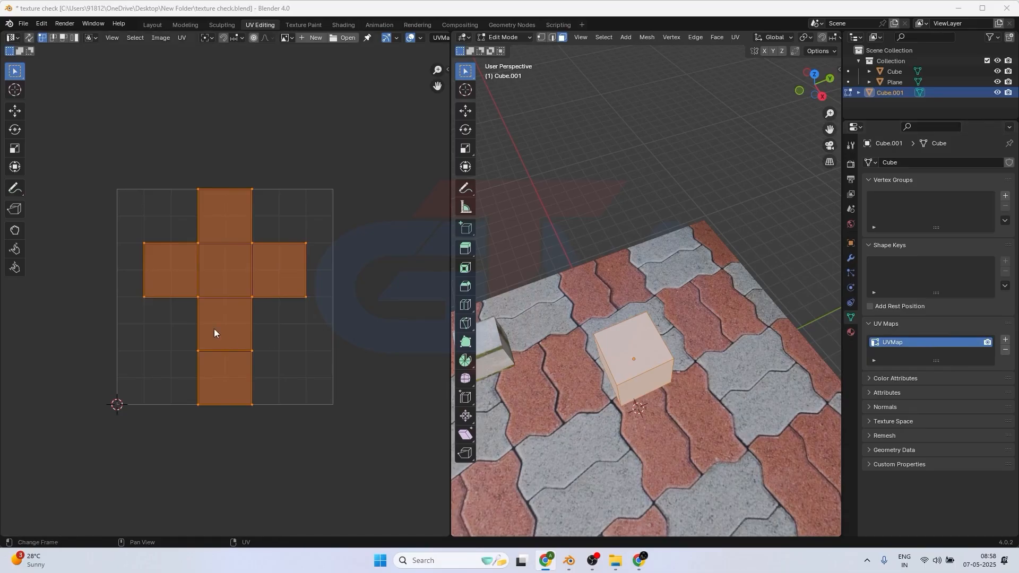
- Remove the cube's original UV map and undo the removal
click(1005, 351)
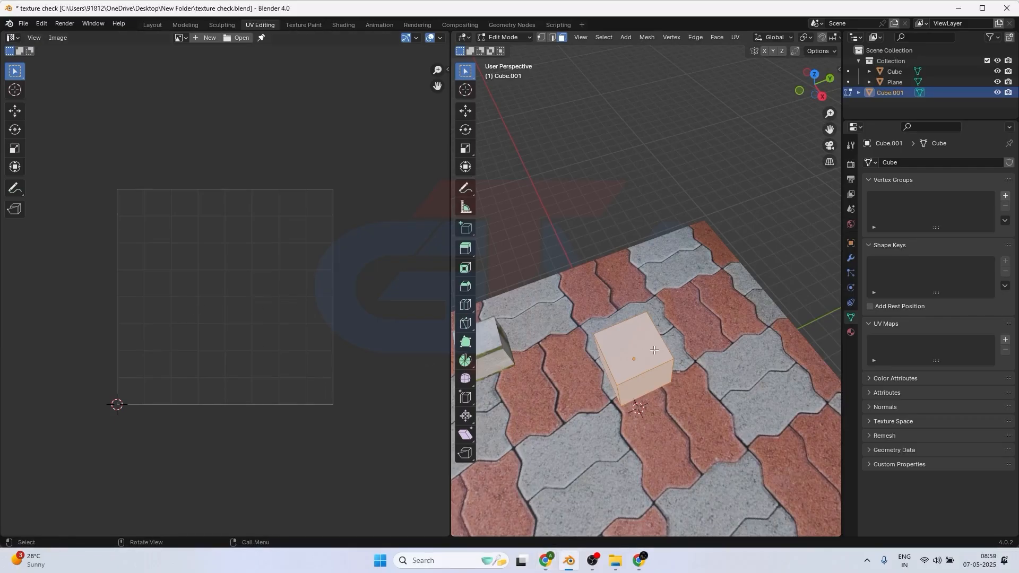
key(ctrl+z)
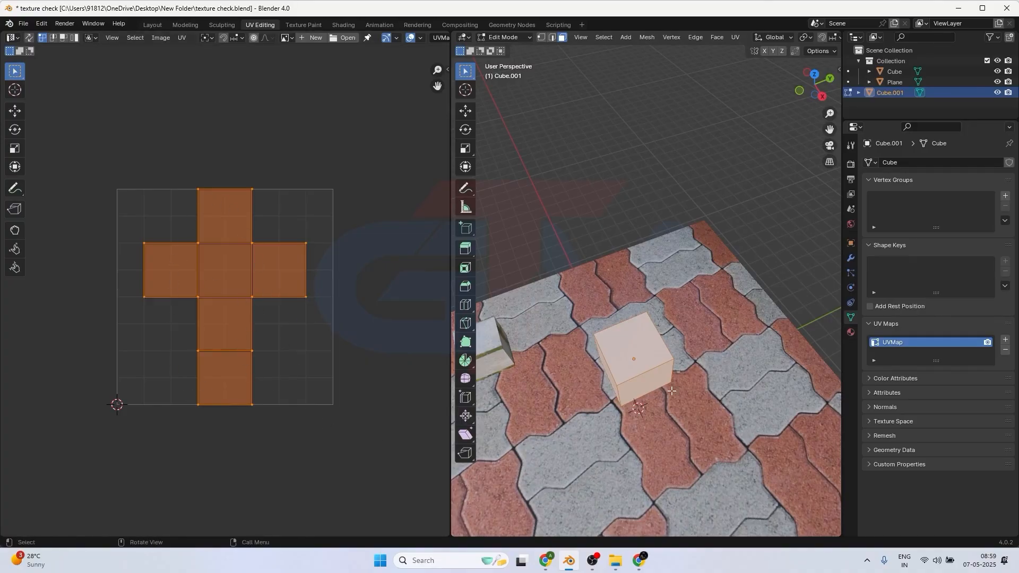
- Inset the cube's top face by about 0.37 m and extrude the inner face upward about 1.63 m
scroll(650, 364, up, 3)
shift+middle_drag(650, 364, 631, 276)
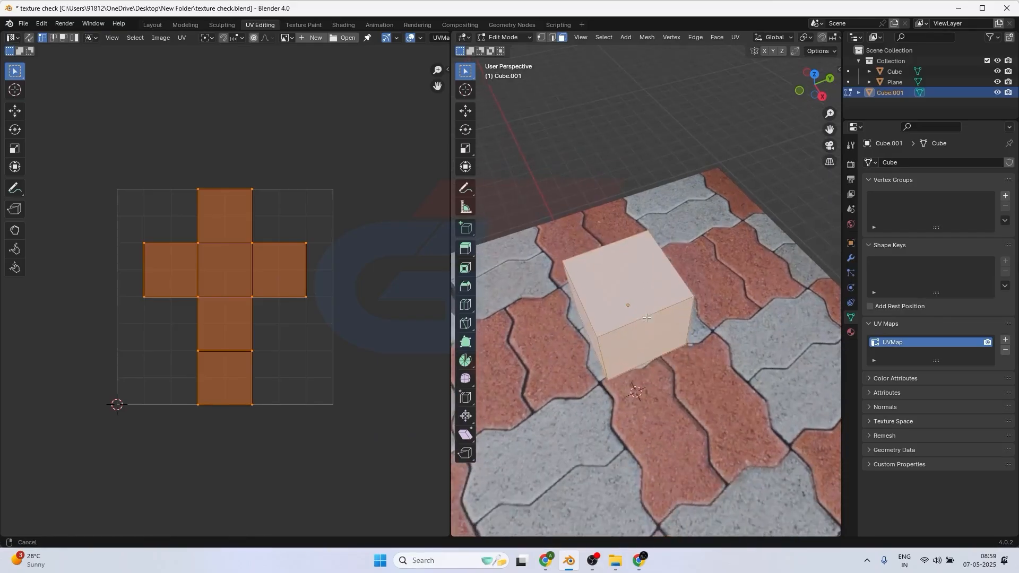
click(631, 276)
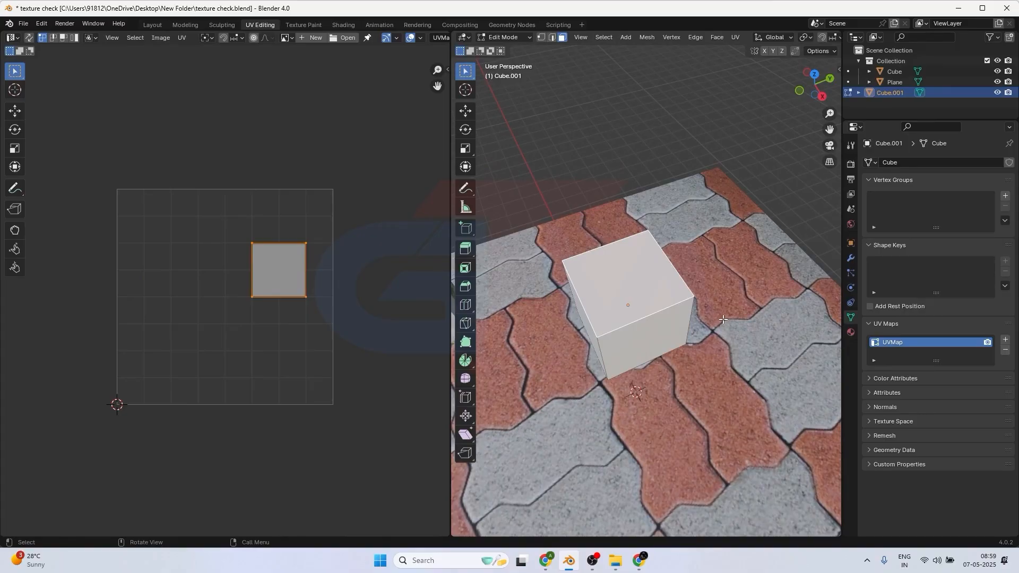
key(i)
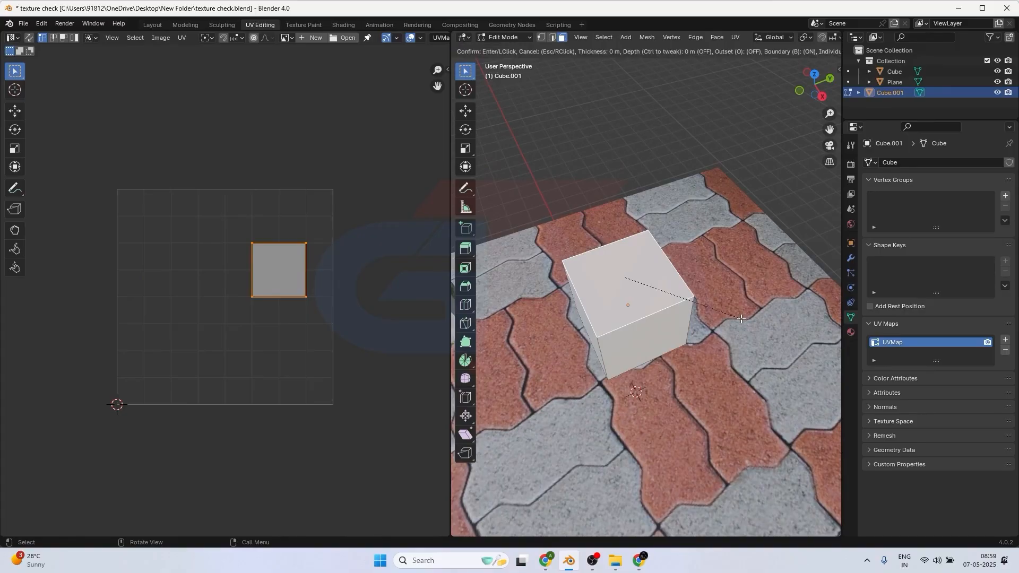
click(722, 315)
key(e)
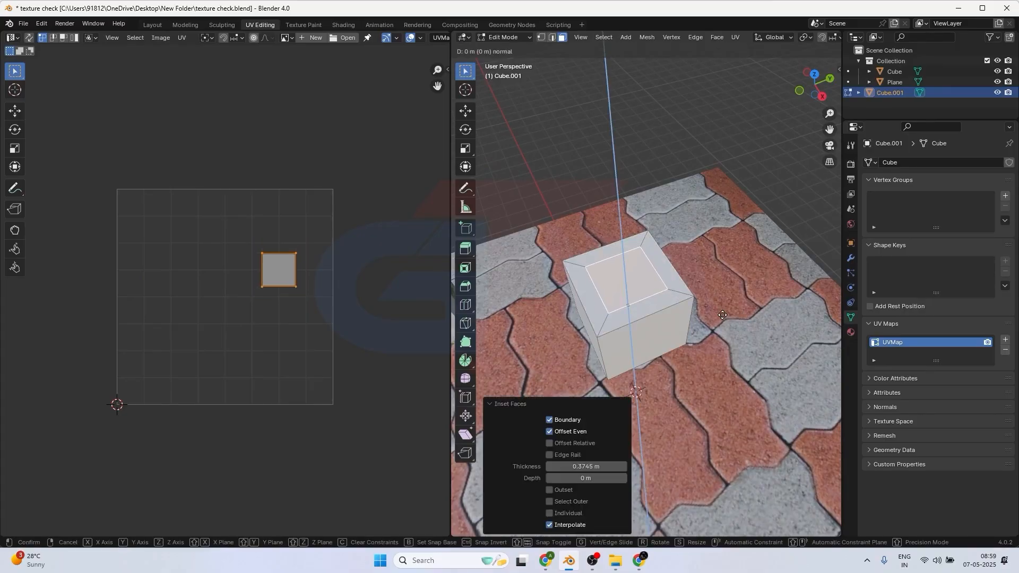
click(723, 259)
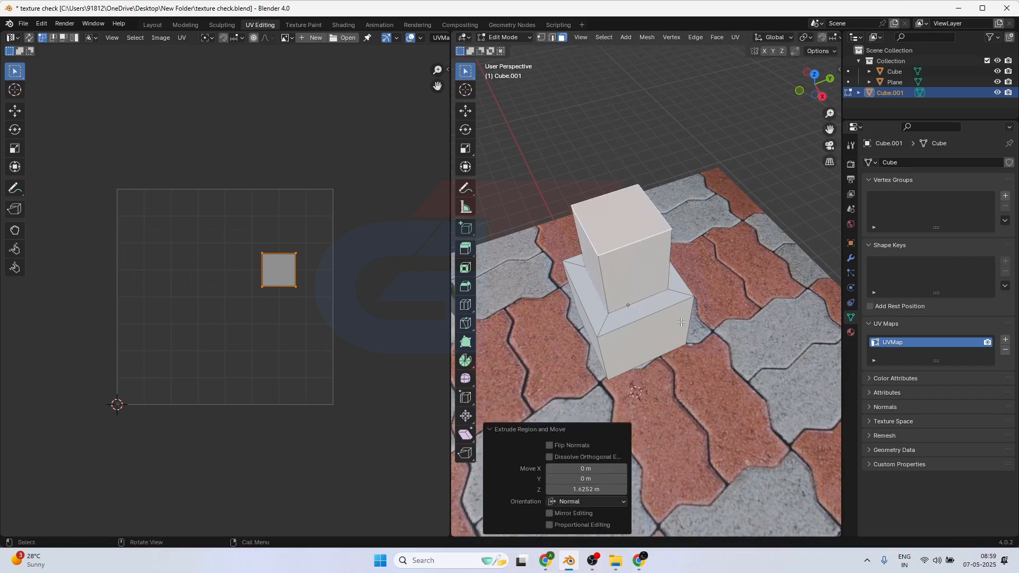
- Remove the modified cube's existing UV map and unwrap all its faces with the standard Unwrap operation
middle_drag(723, 258, 637, 321)
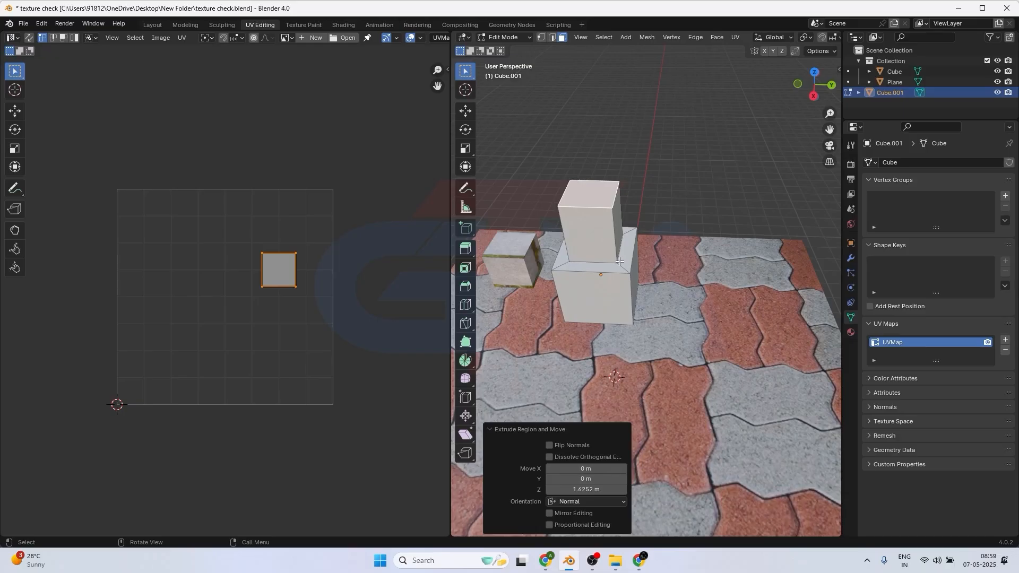
key(a)
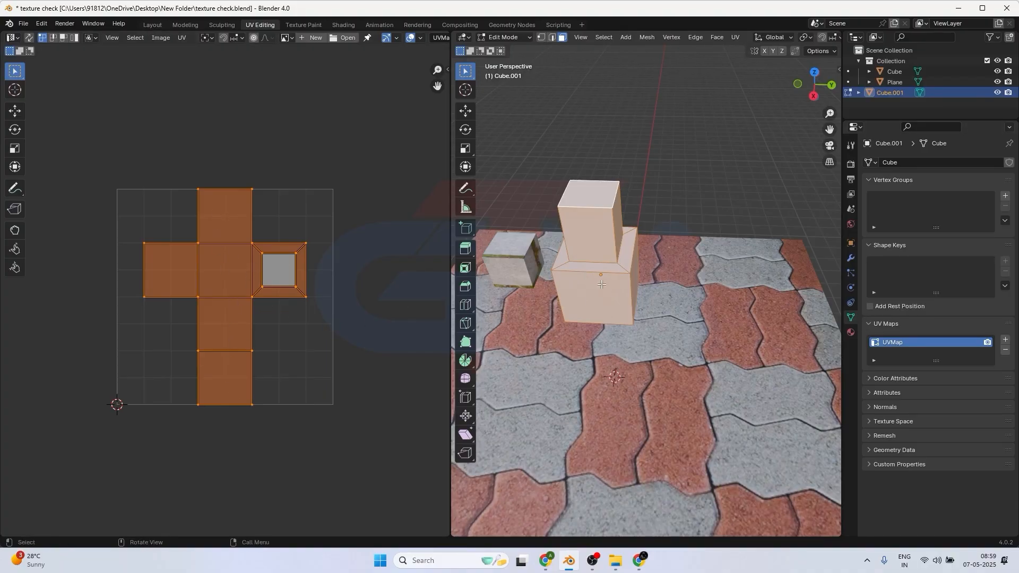
click(1005, 350)
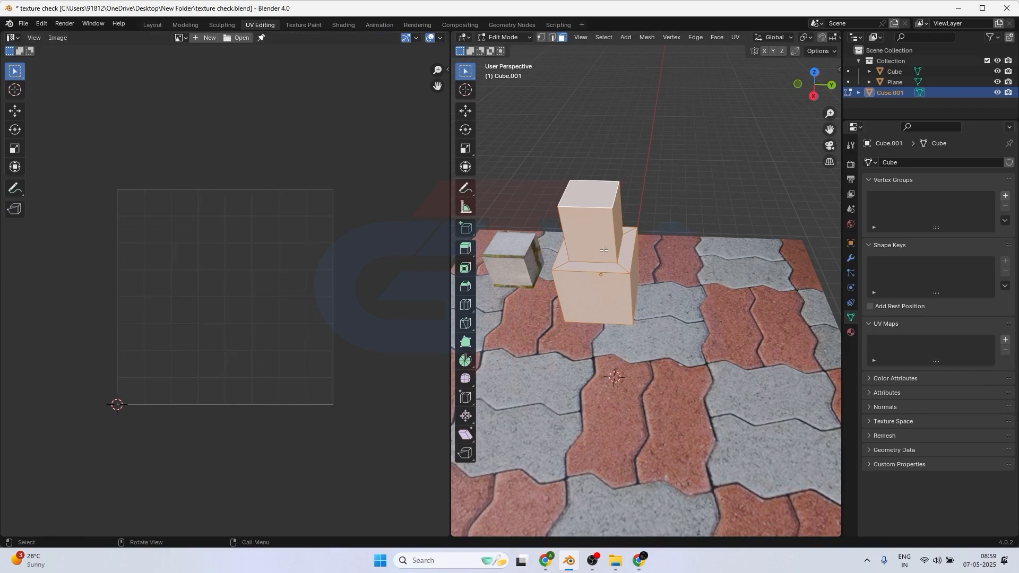
key(u)
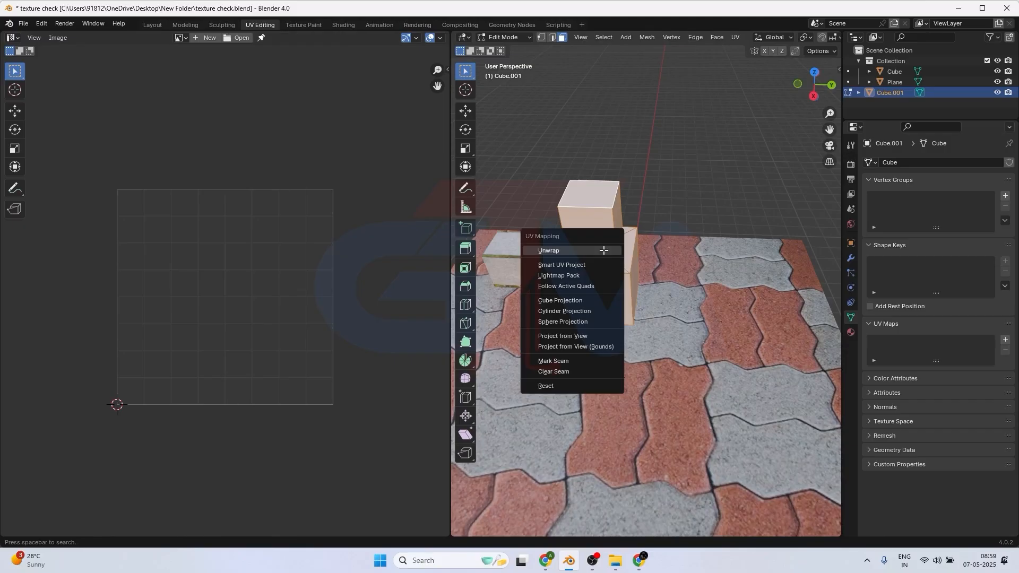
click(604, 250)
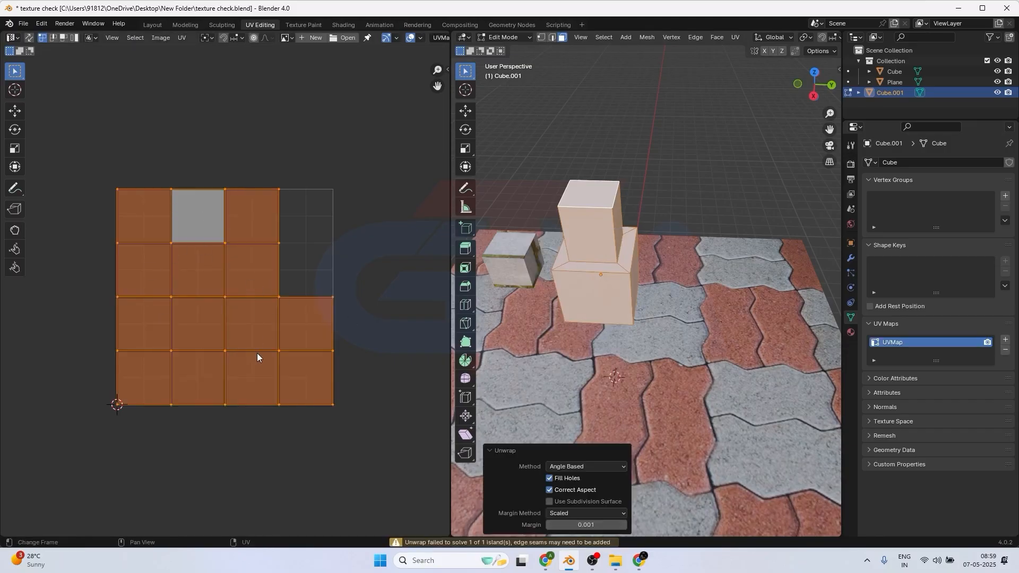